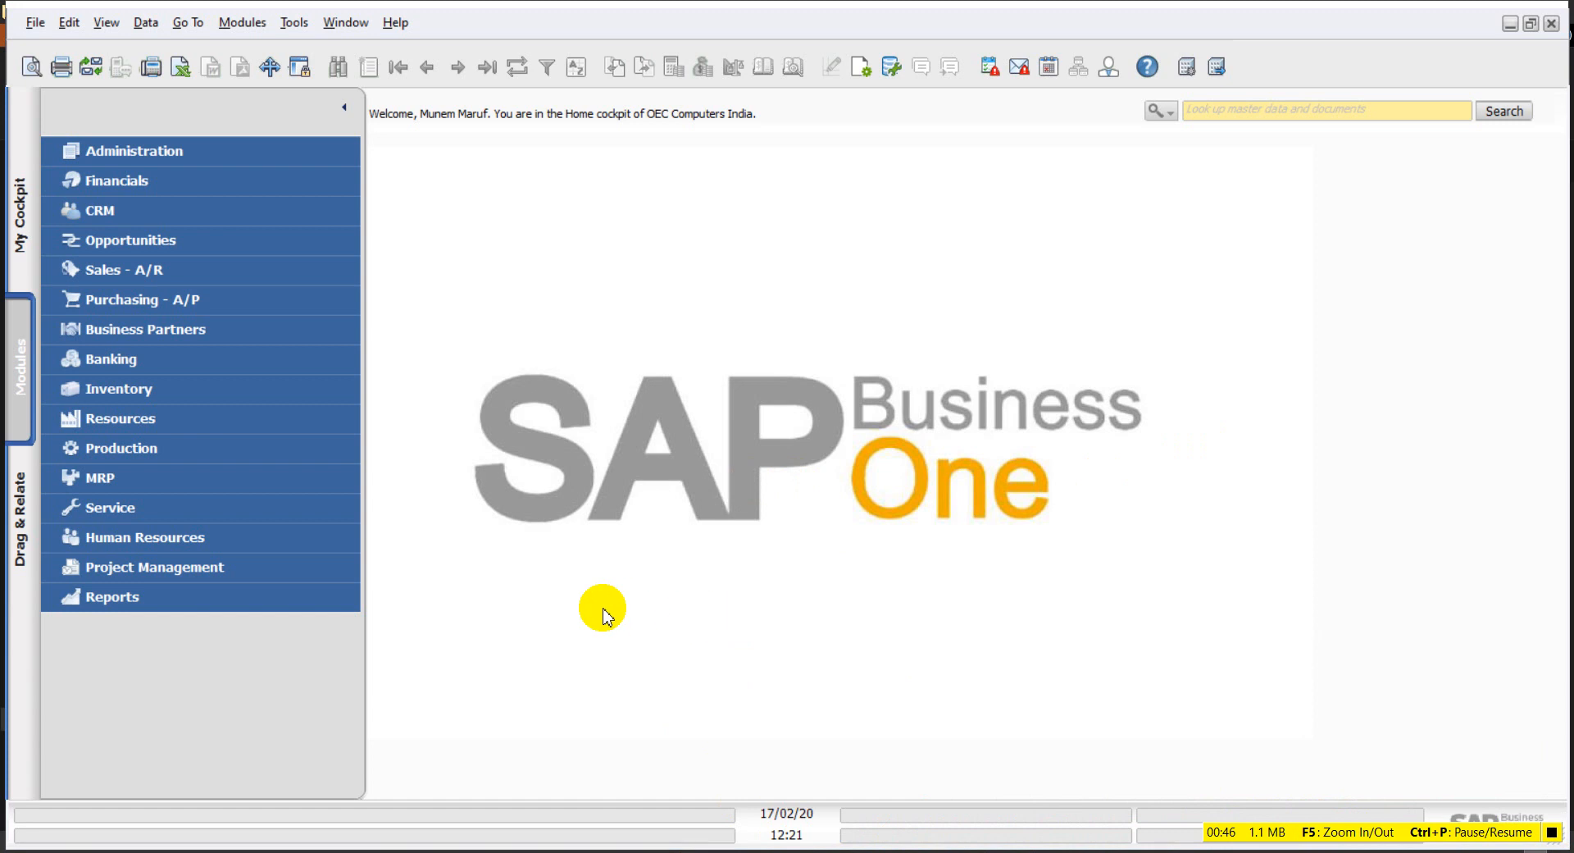
# - Switch to File Explorer and open the Data Transfer Workbench folder under C:\Program Files (x86)\SAP
pyautogui.hotkey('alt', 'Tab')
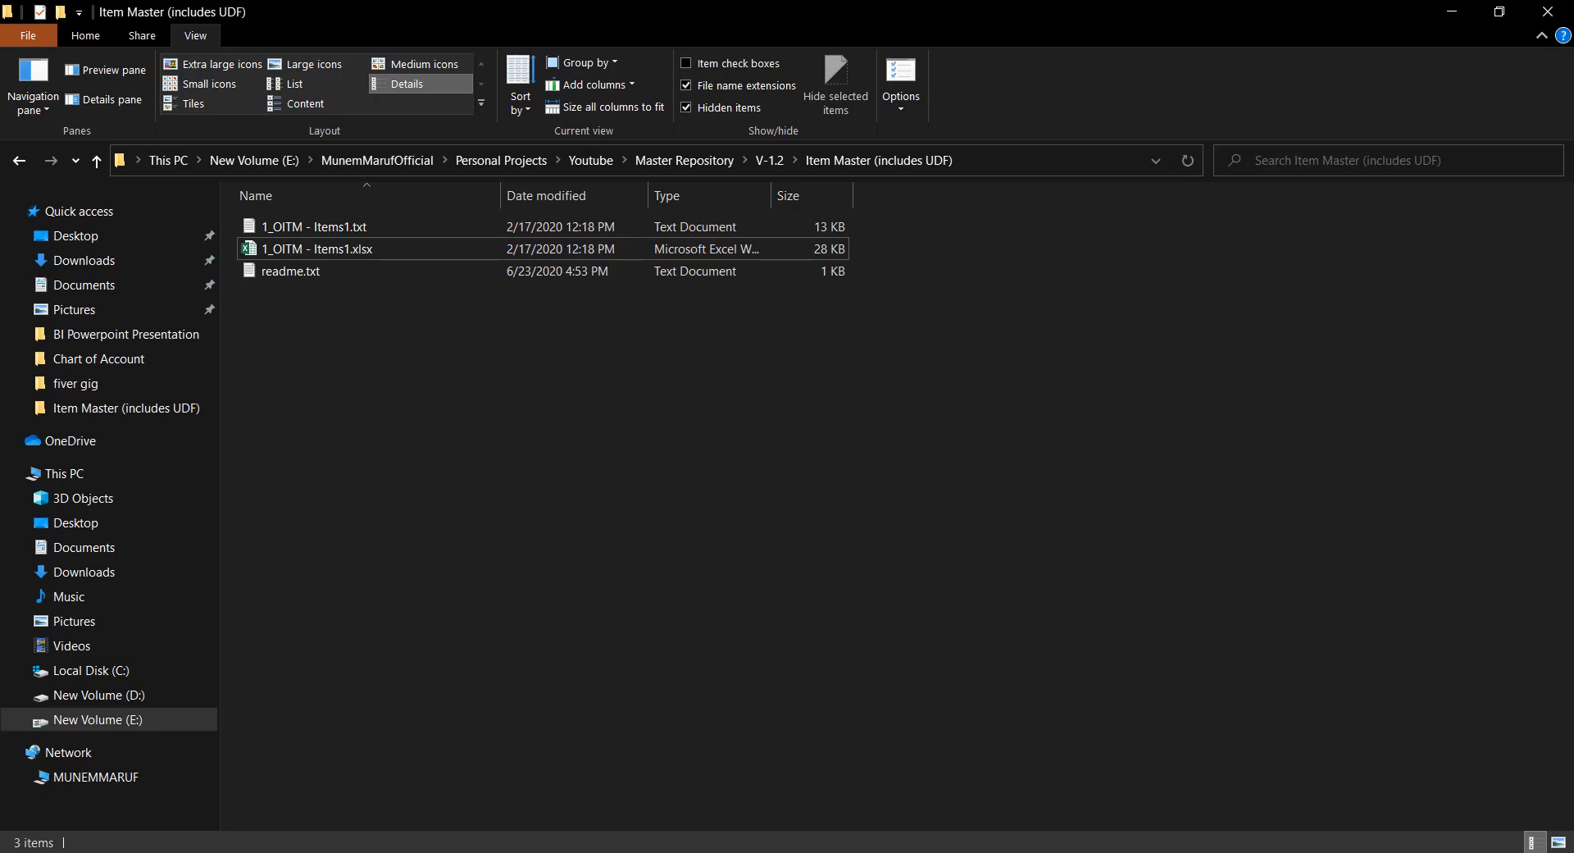
pyautogui.click(109, 679)
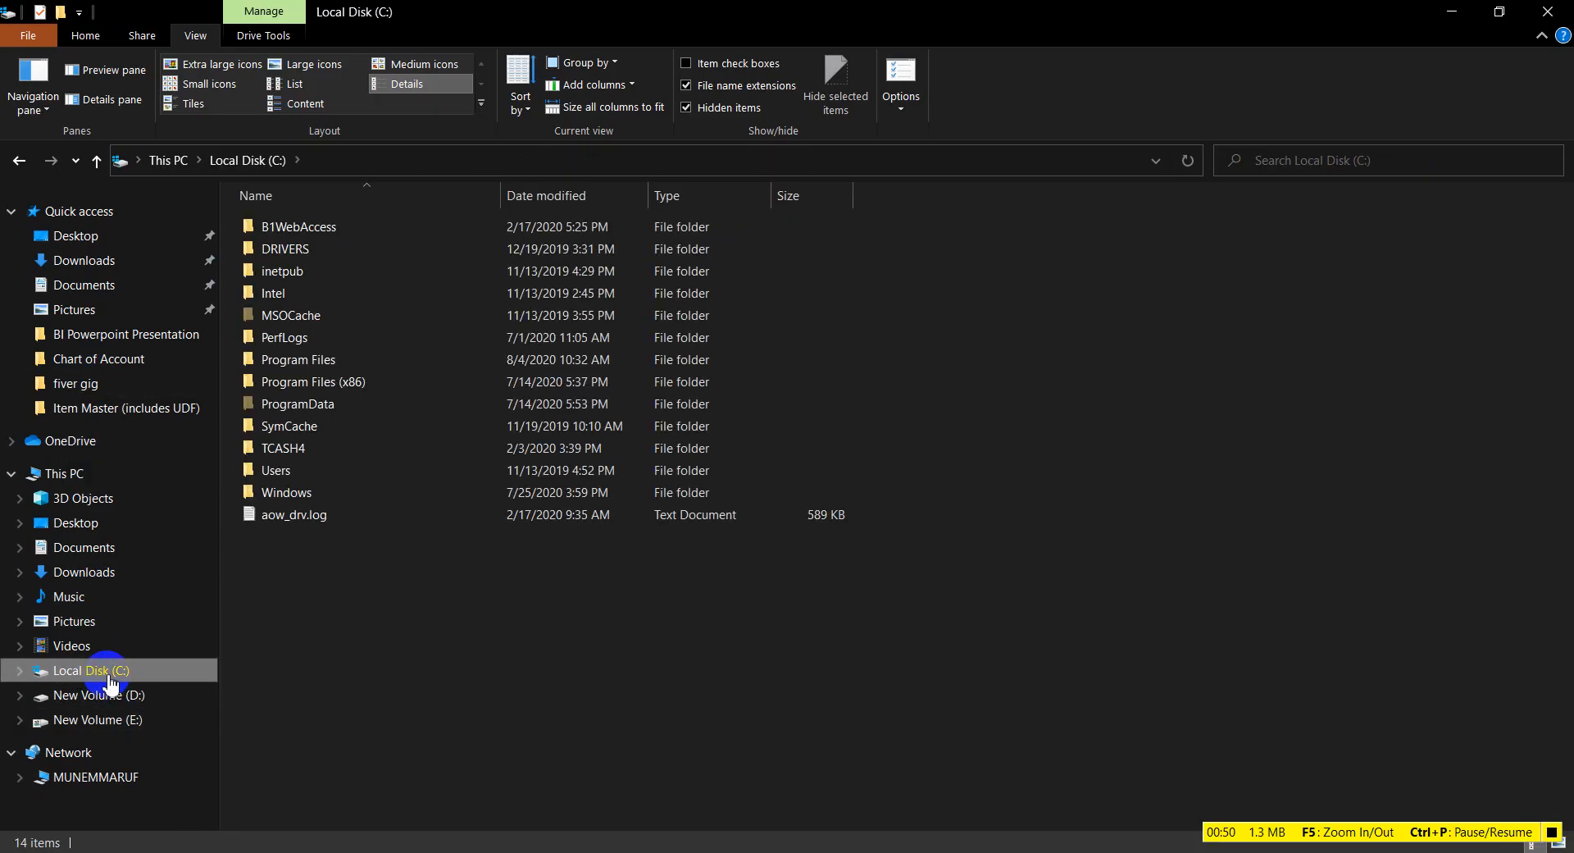
pyautogui.doubleClick(353, 382)
pyautogui.scroll(-5, 427, 509)
pyautogui.scroll(-8, 427, 509)
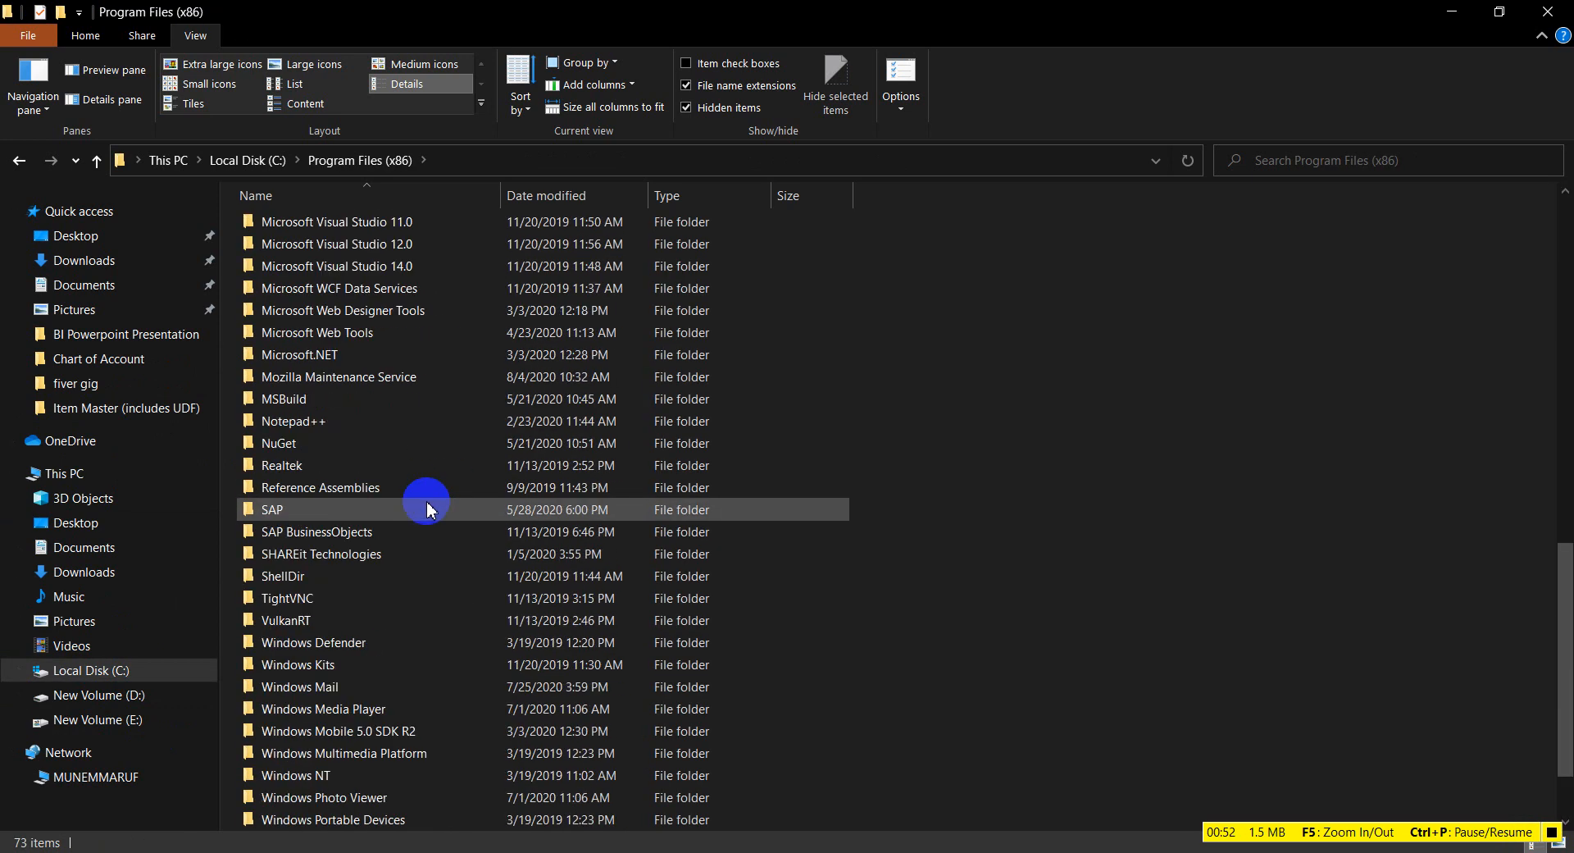
pyautogui.doubleClick(410, 509)
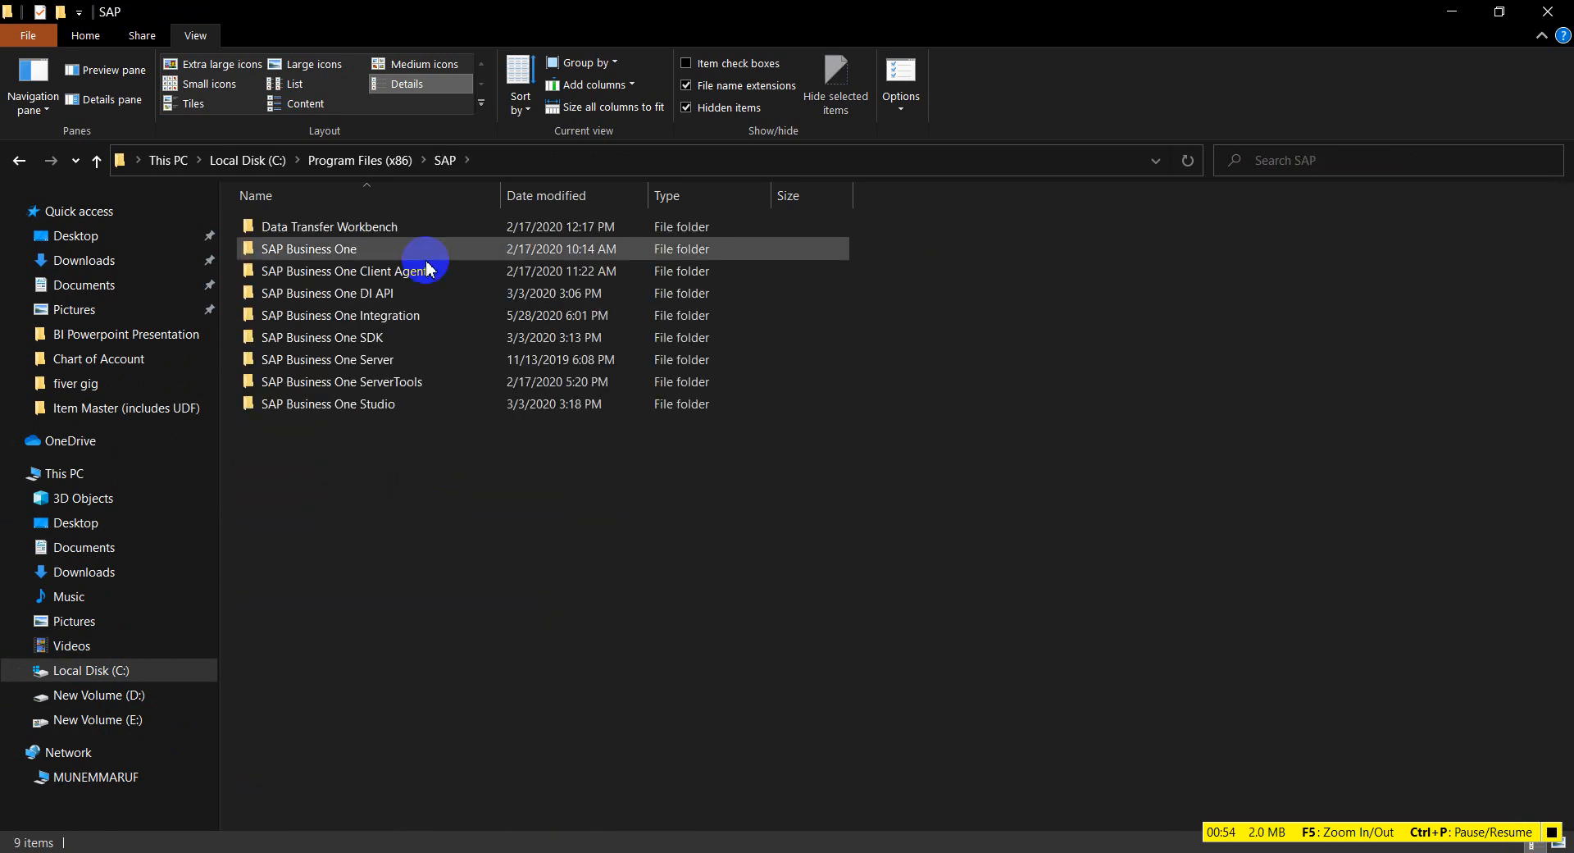
pyautogui.doubleClick(373, 228)
# - Open the Item Master Data folder inside Templates\Templates\Inventory
pyautogui.doubleClick(299, 257)
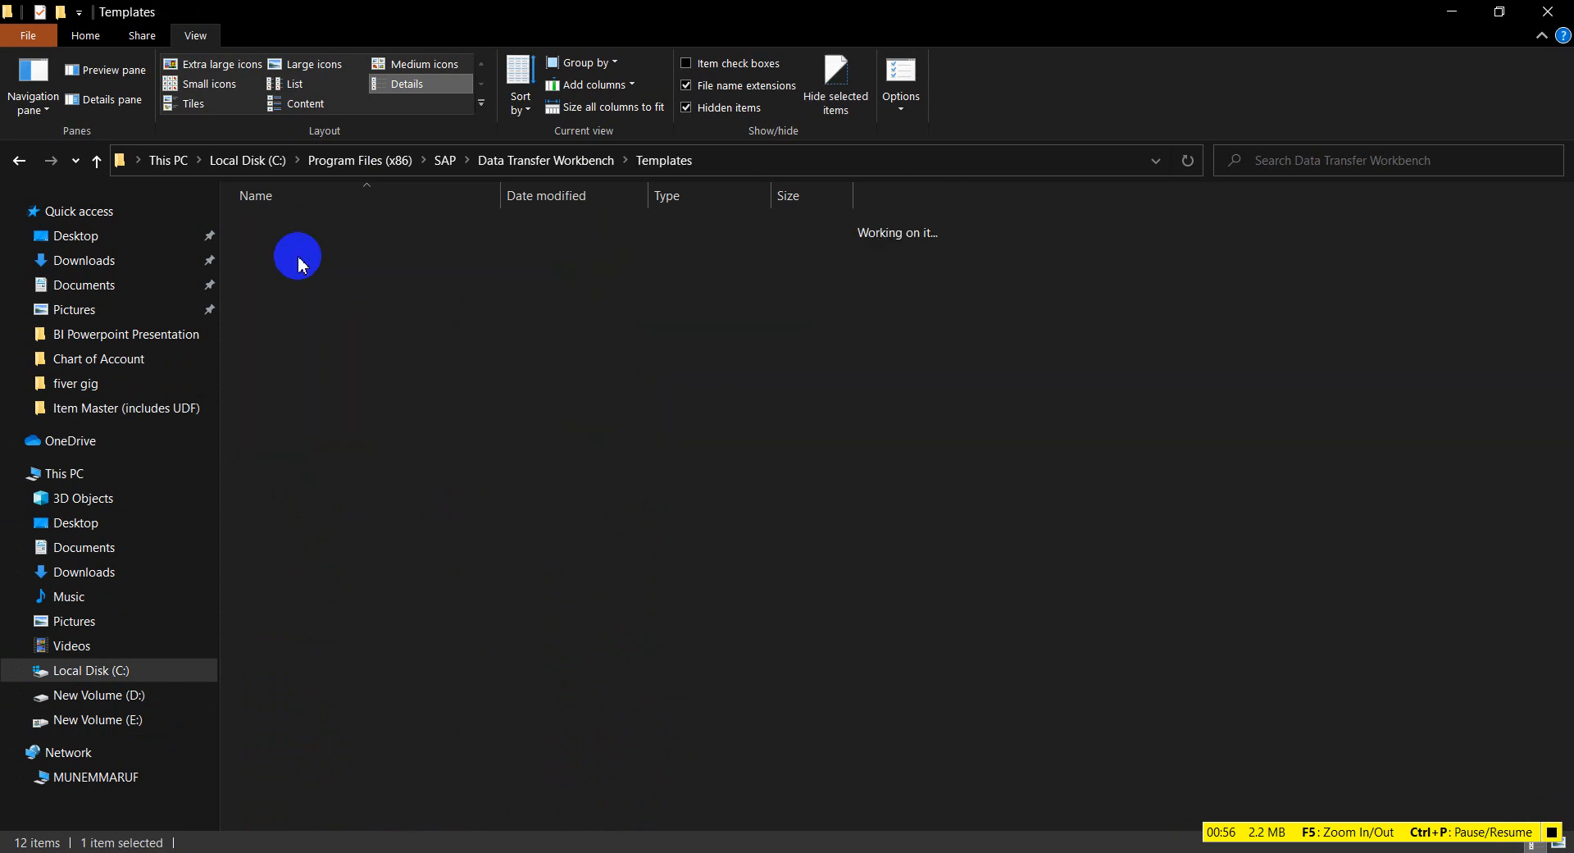
pyautogui.doubleClick(298, 251)
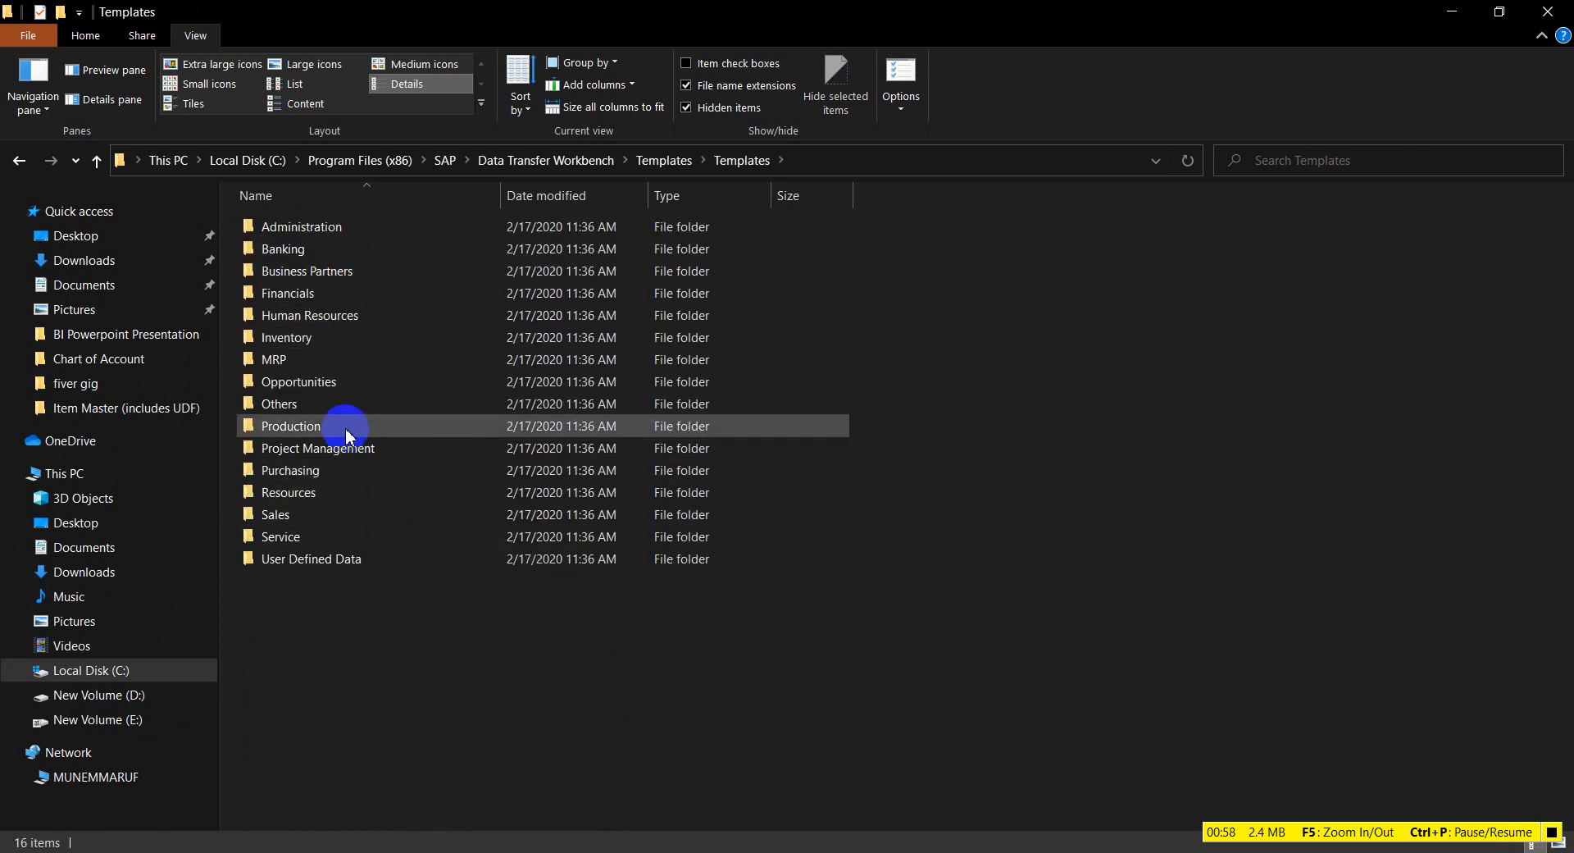
pyautogui.doubleClick(344, 343)
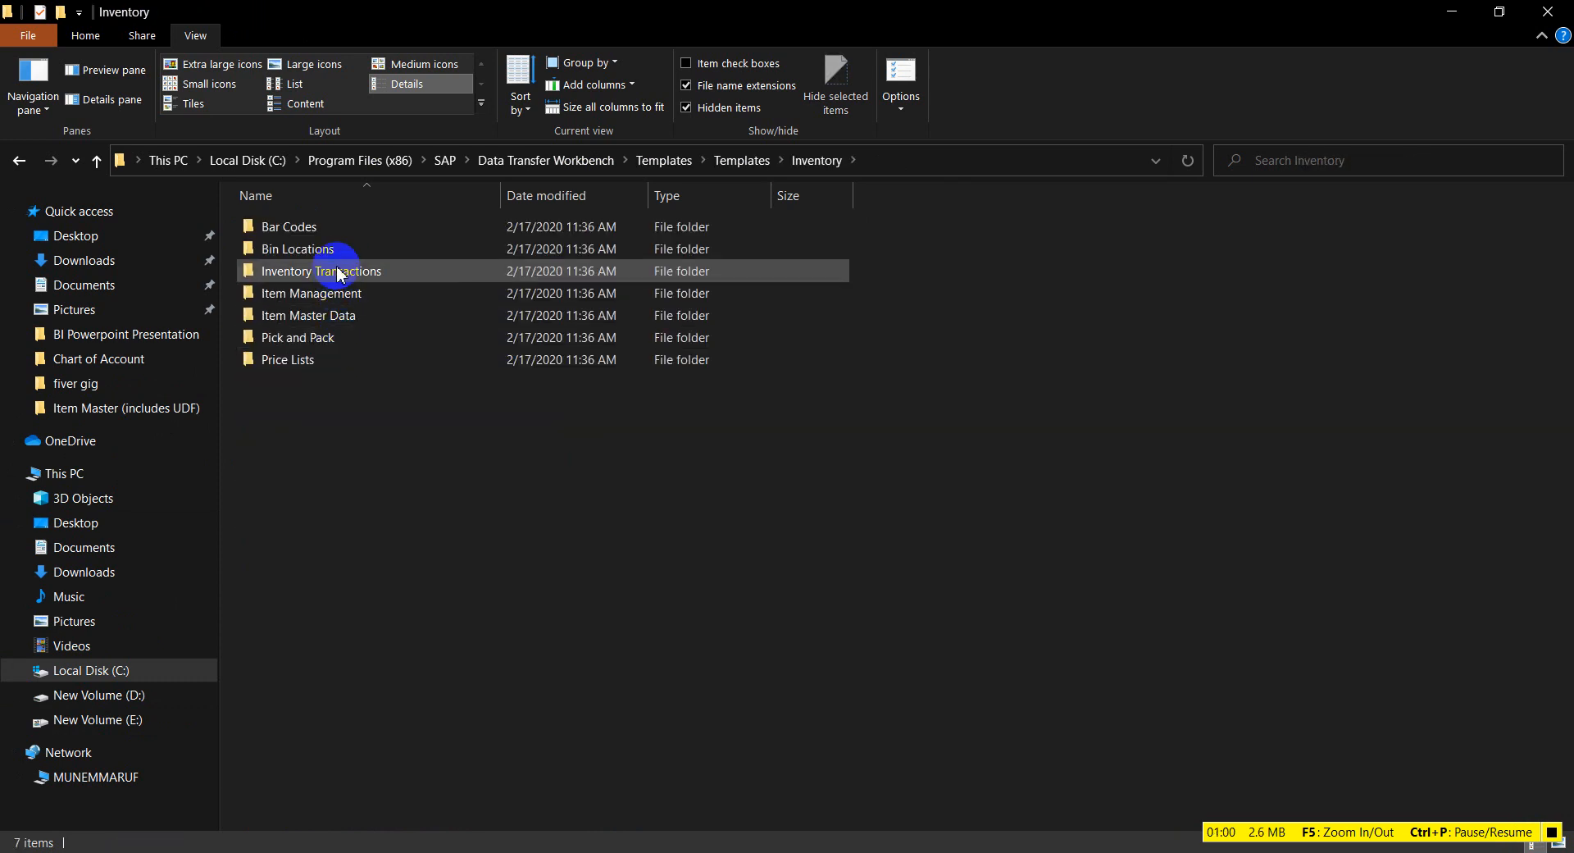
pyautogui.doubleClick(353, 315)
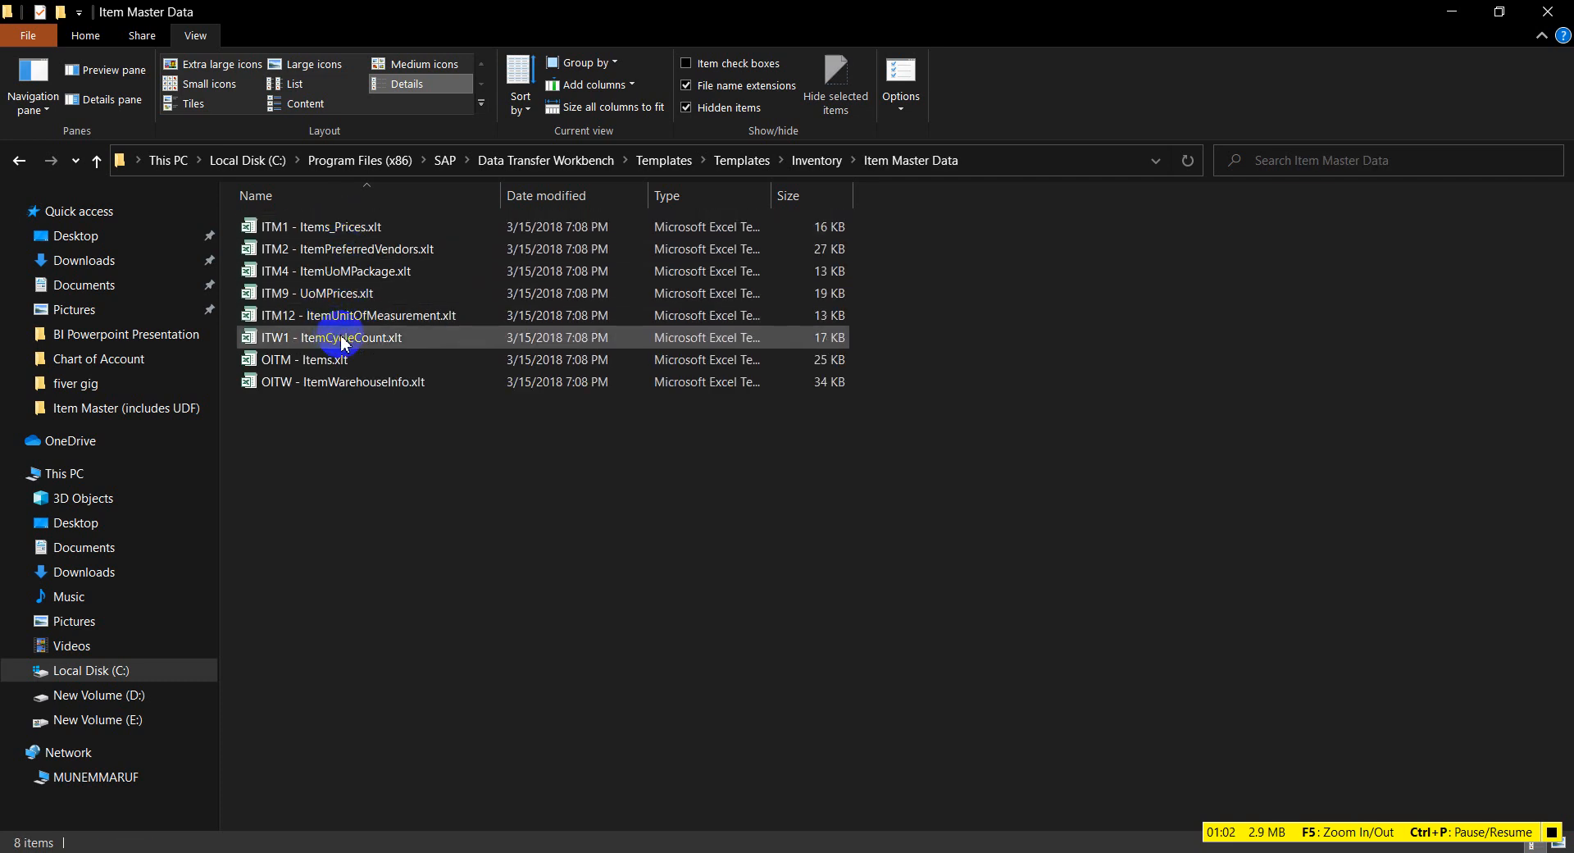
# - Open the OITM - Items.xlt template in Excel despite the format mismatch and dismiss the Office activation notice
pyautogui.click(350, 408)
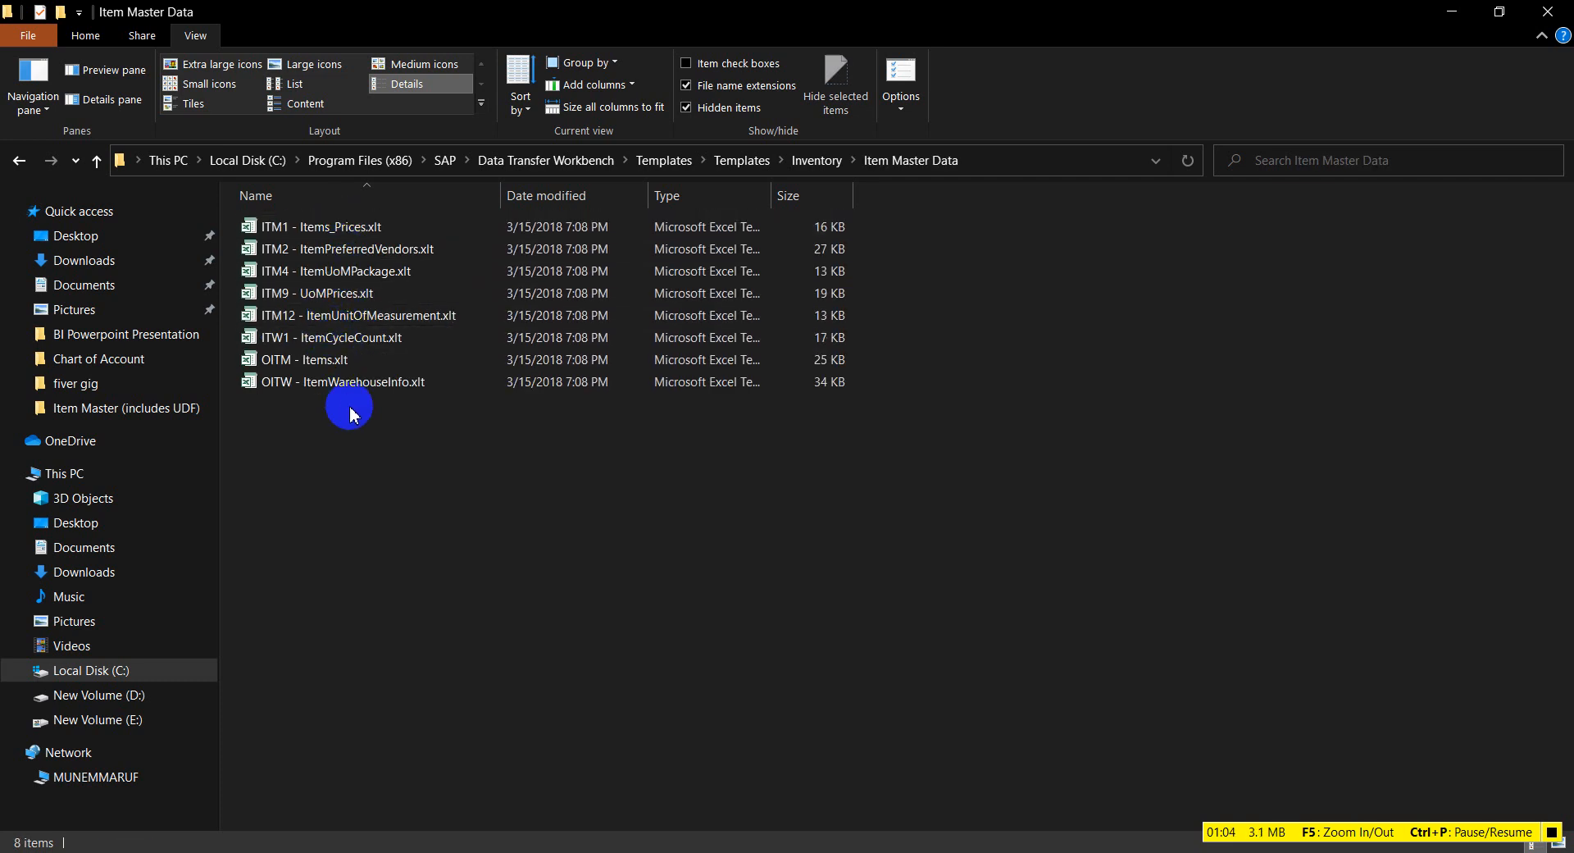
pyautogui.click(339, 360)
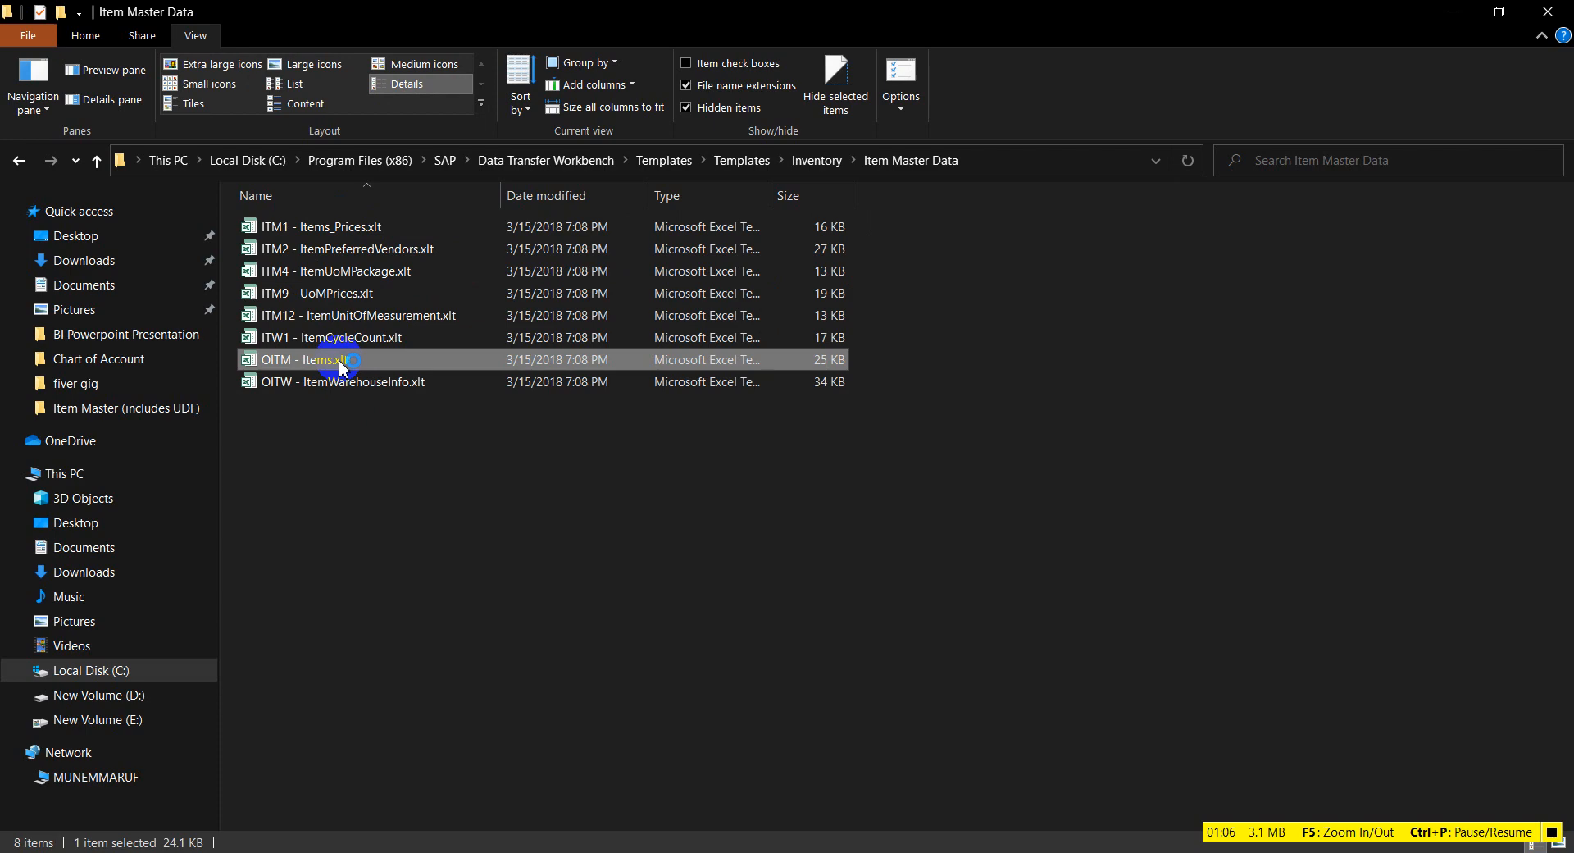
pyautogui.doubleClick(340, 361)
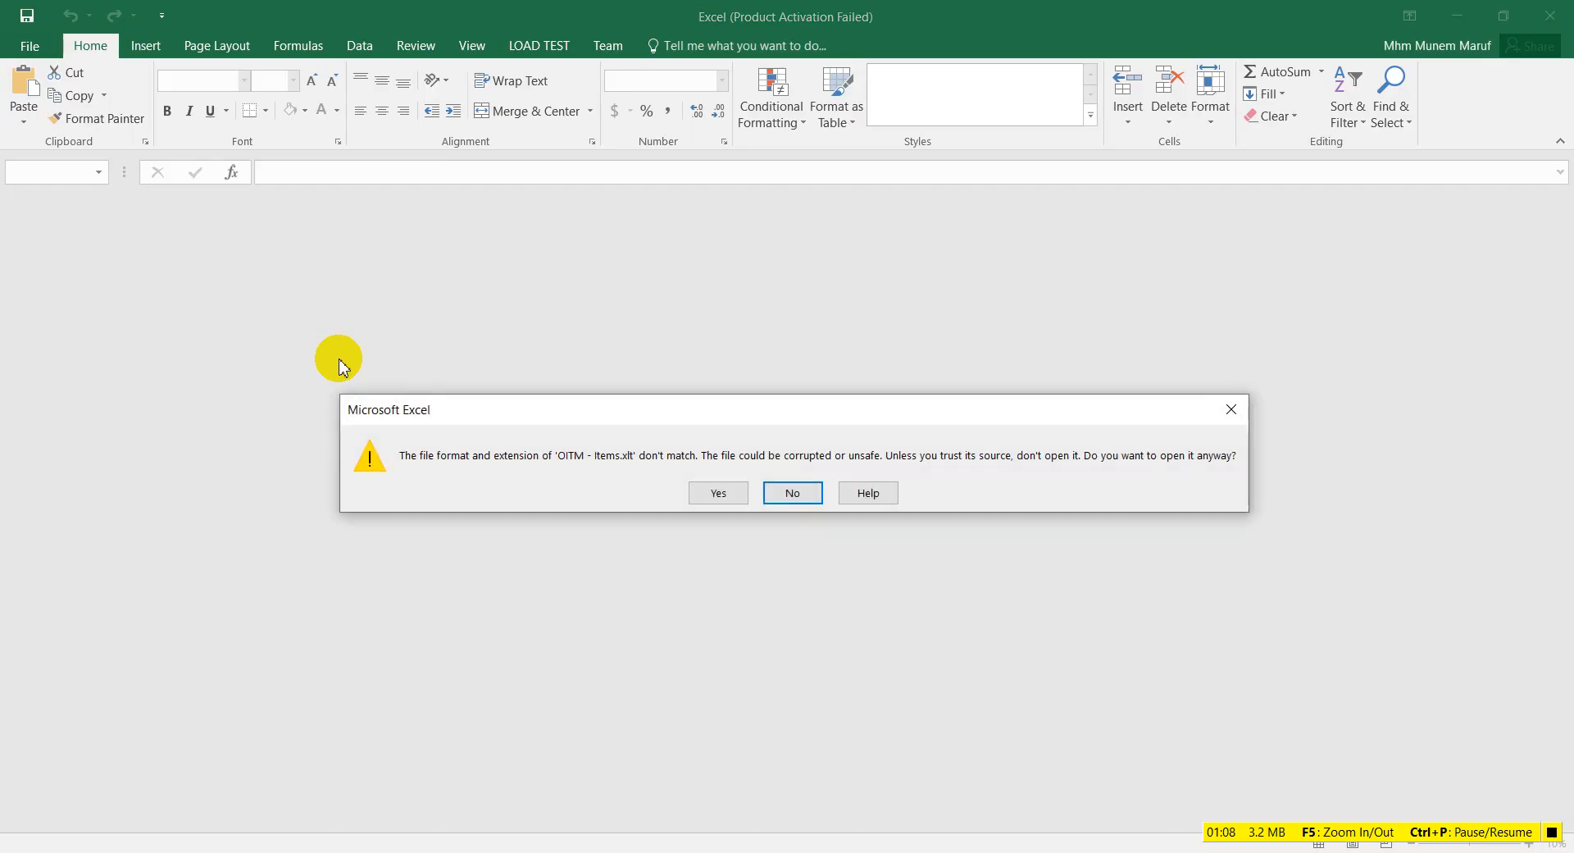
pyautogui.click(706, 495)
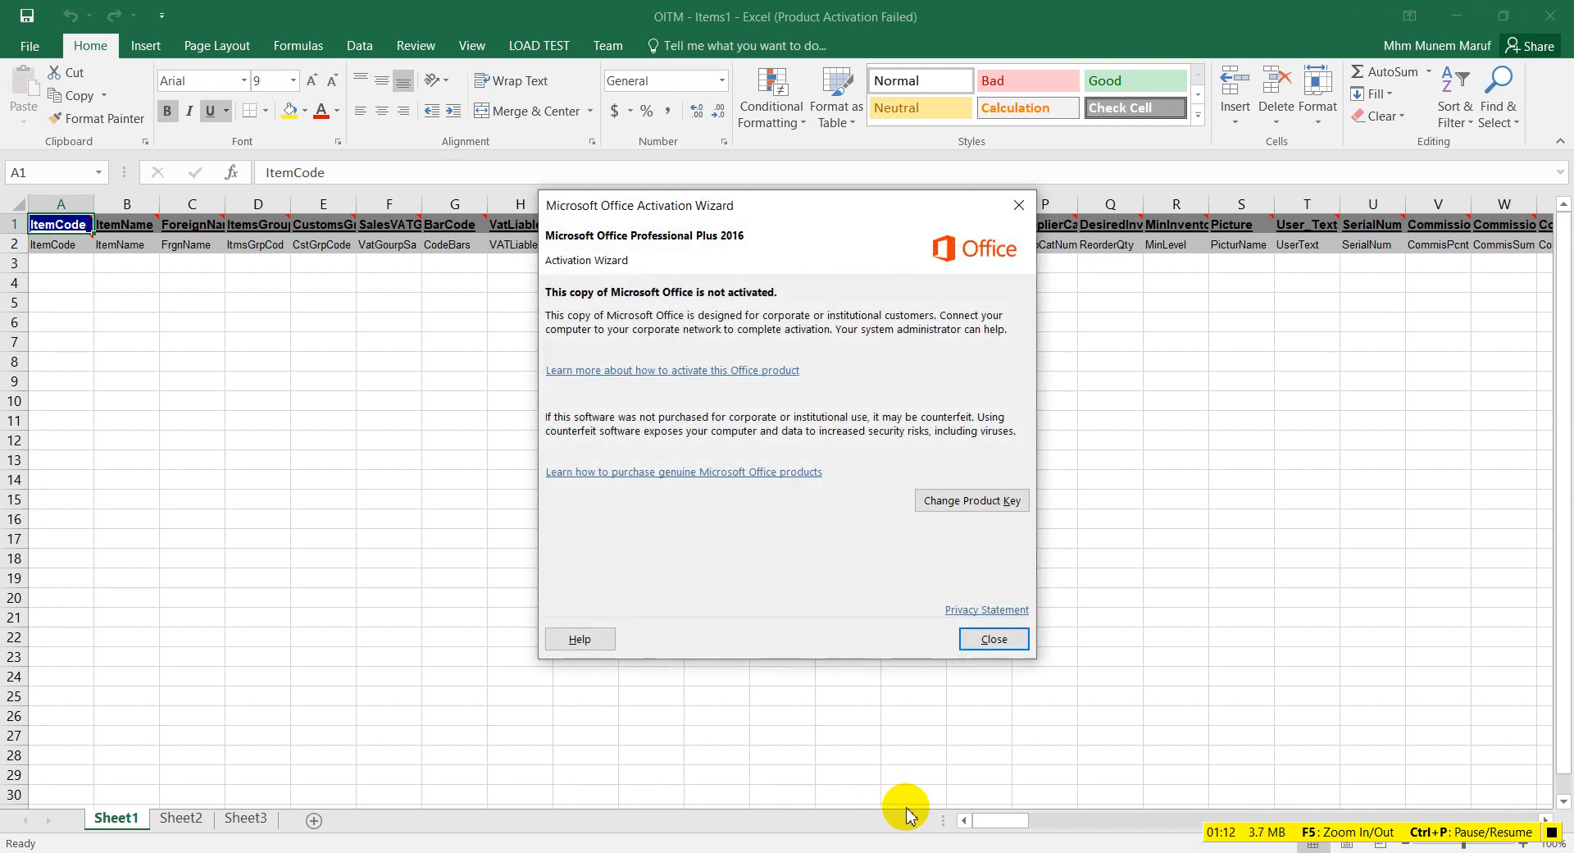
pyautogui.click(993, 639)
# - Look across the Items template's columns and compare the OITM and OITW template files in the Item Master Data folder
pyautogui.moveTo(997, 819); pyautogui.dragTo(36, 844)
pyautogui.hotkey('alt', 'Tab')
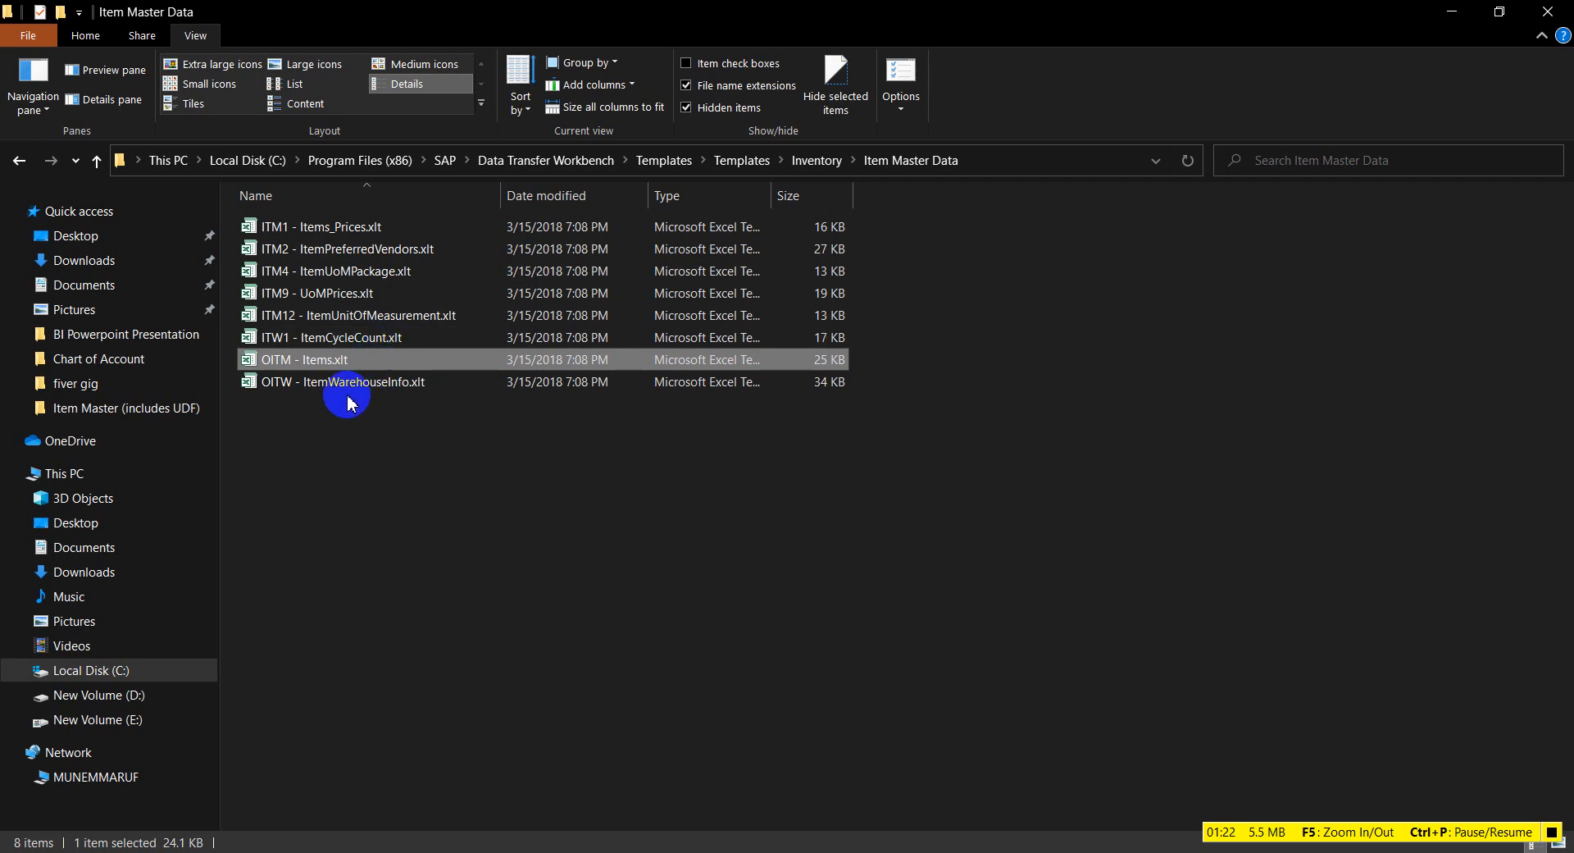
pyautogui.click(392, 382)
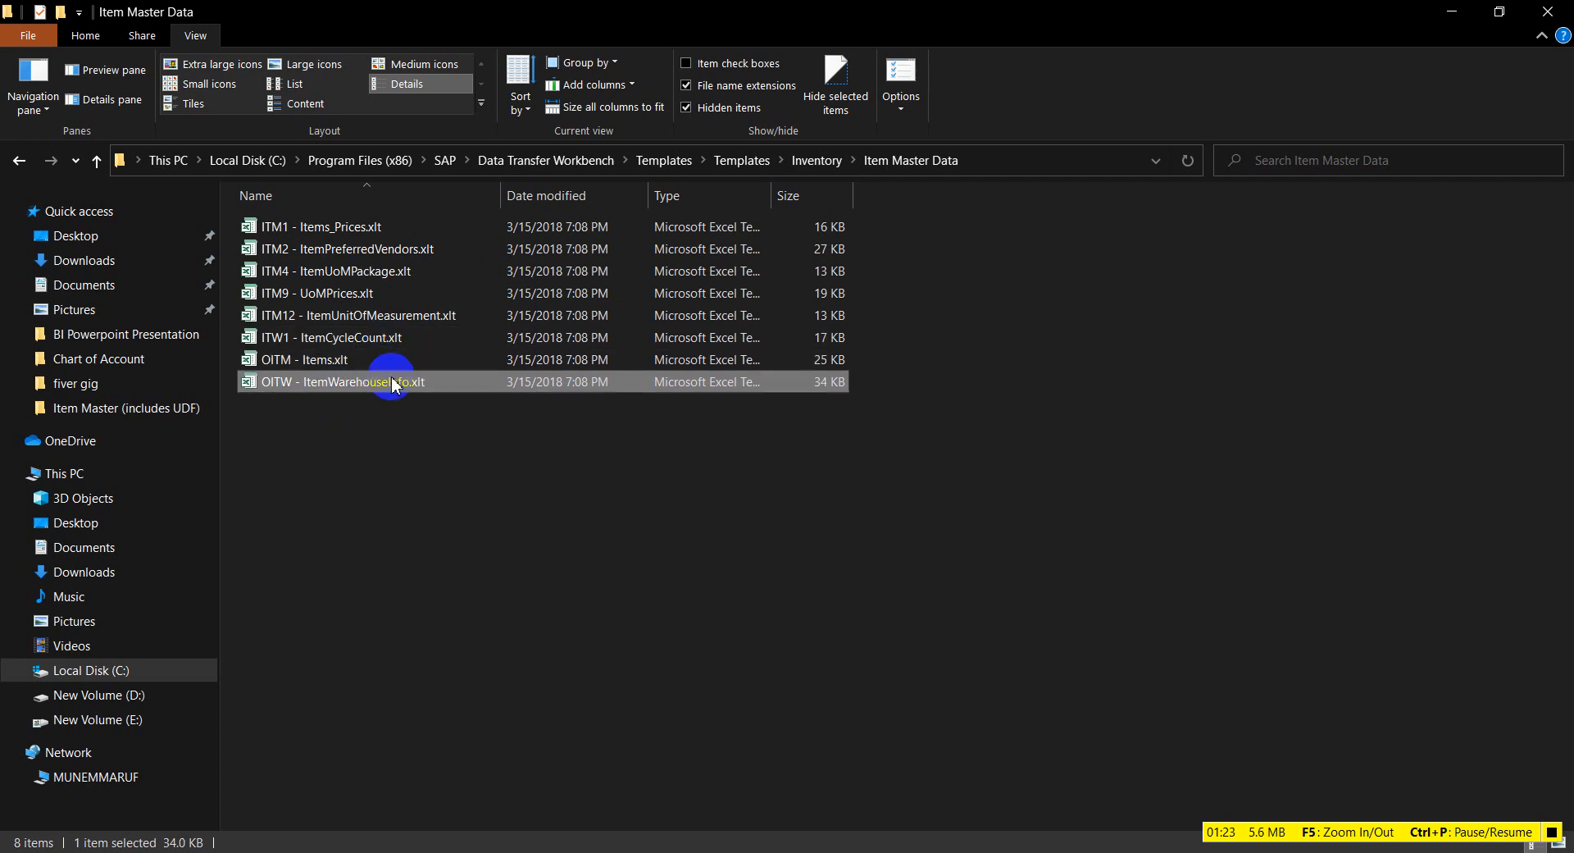
pyautogui.click(336, 360)
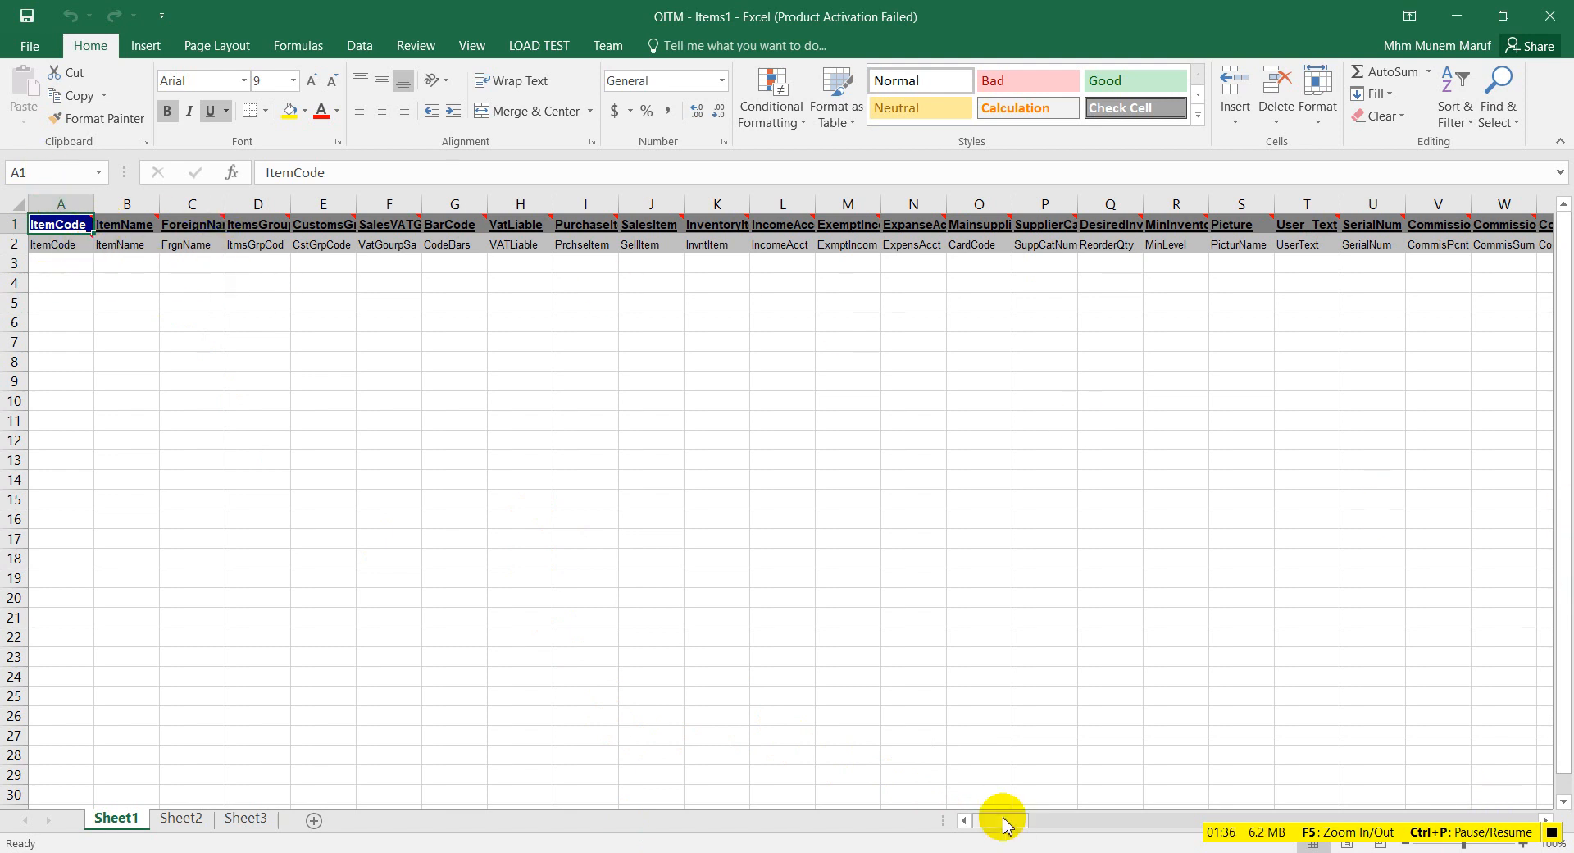
# - Examine the OITM - Items template's column headers through to the last column and close the workbook
pyautogui.moveTo(1007, 824); pyautogui.dragTo(1569, 774)
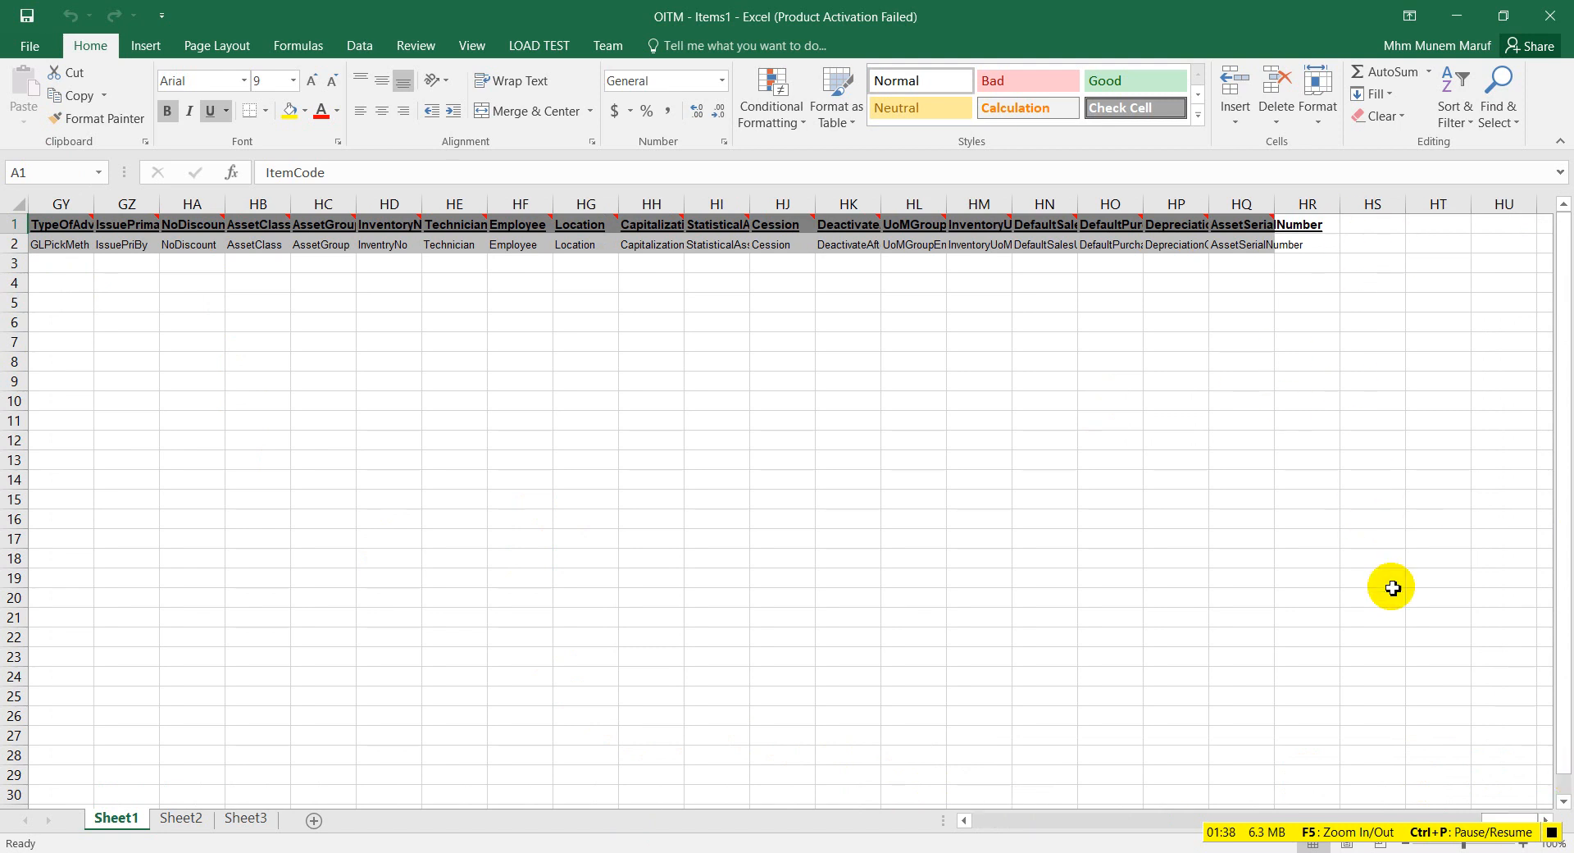
pyautogui.moveTo(1504, 812); pyautogui.dragTo(955, 807)
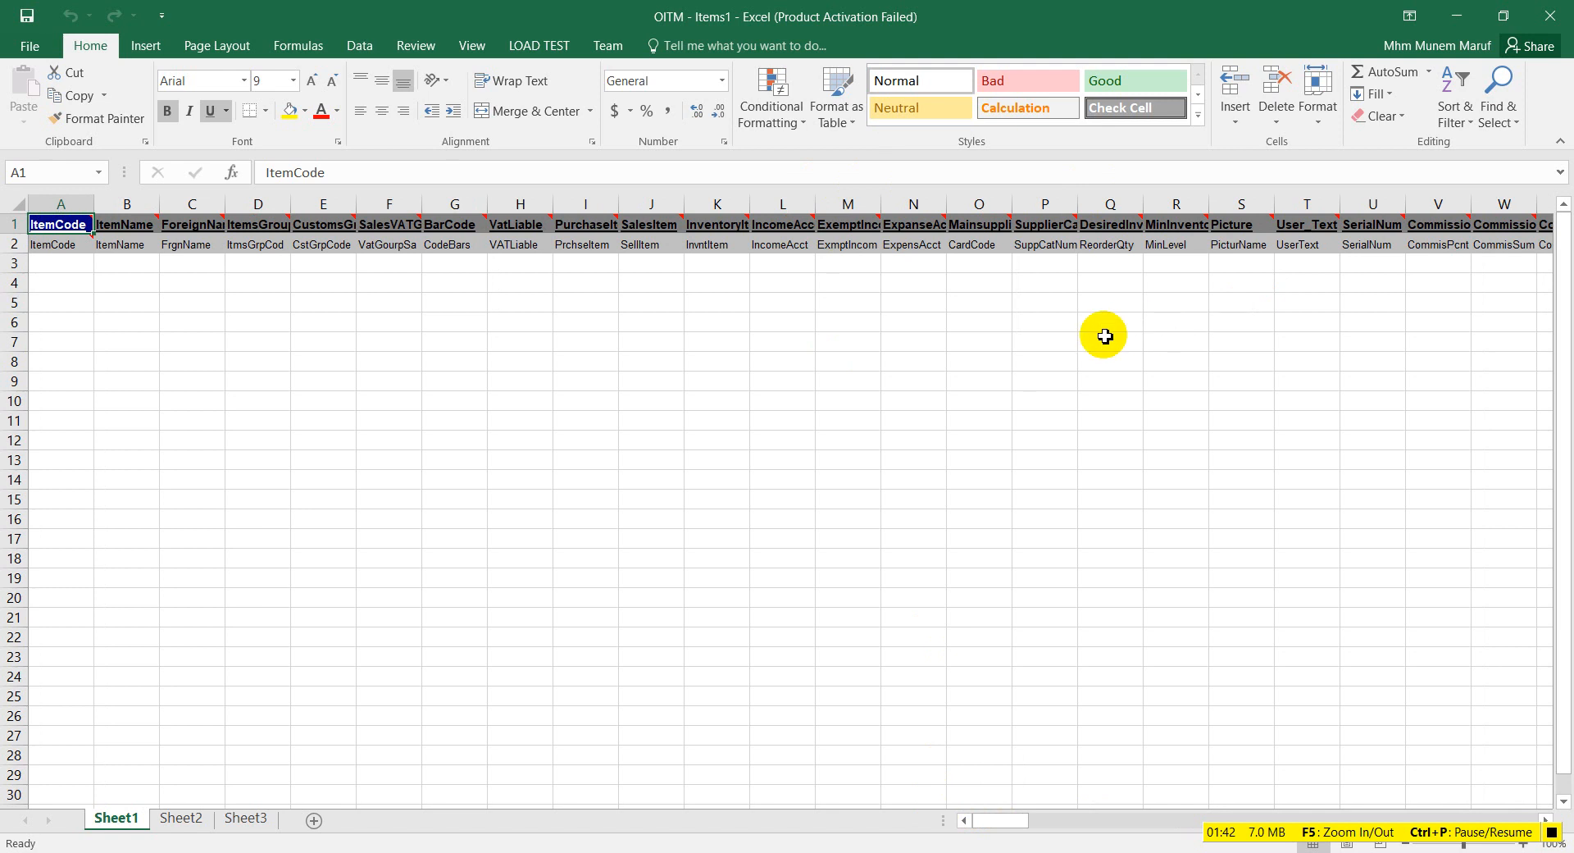
pyautogui.moveTo(1010, 820); pyautogui.dragTo(951, 824)
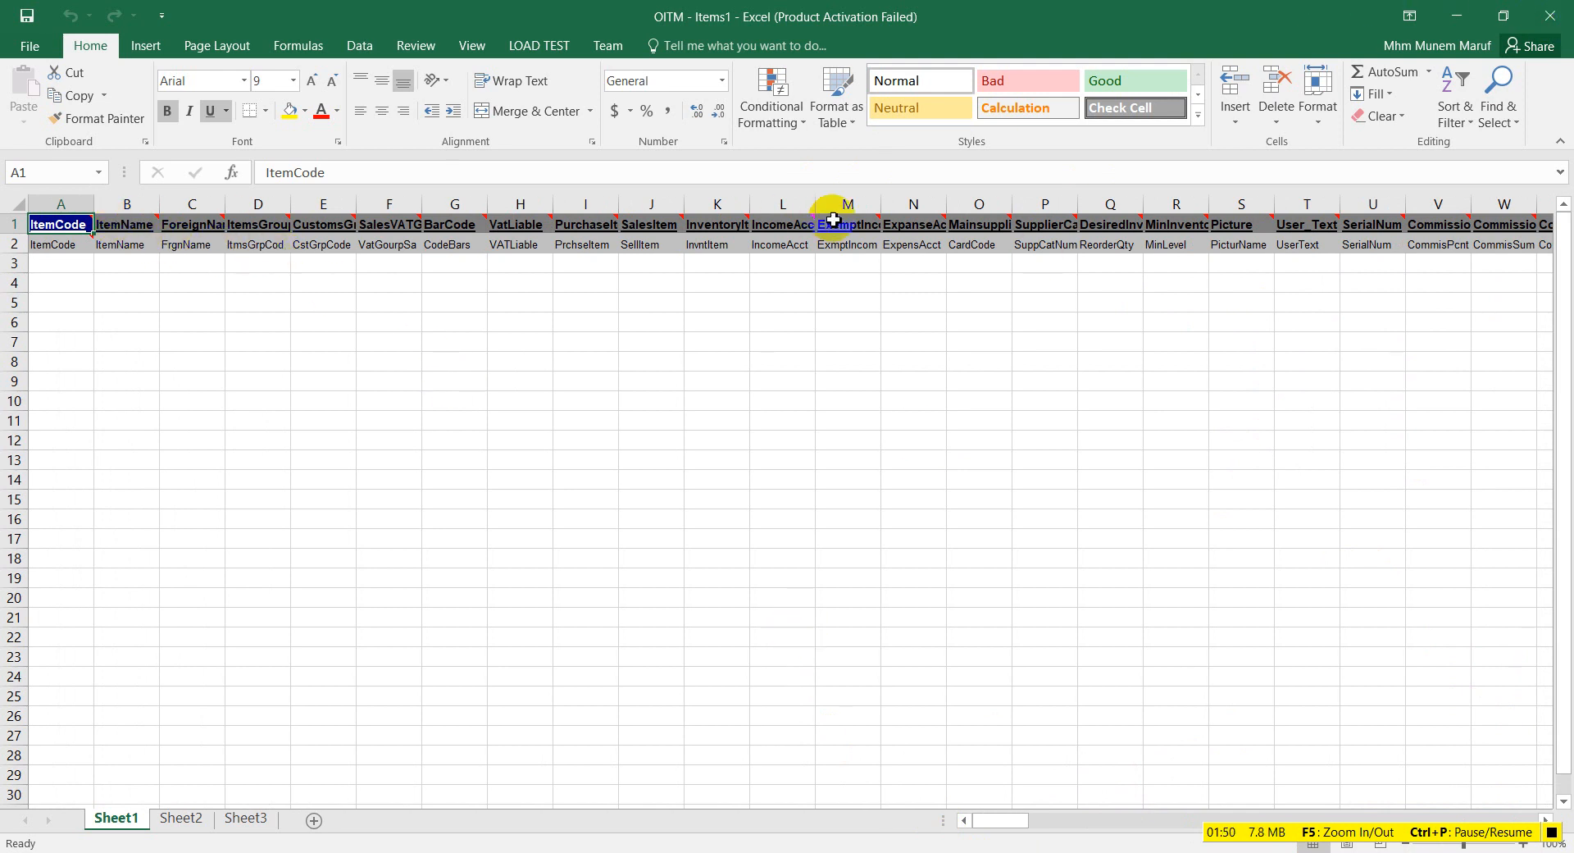
pyautogui.moveTo(993, 820)
pyautogui.mouseDown()
pyautogui.moveTo(1500, 792)
pyautogui.moveTo(964, 816)
pyautogui.mouseUp()
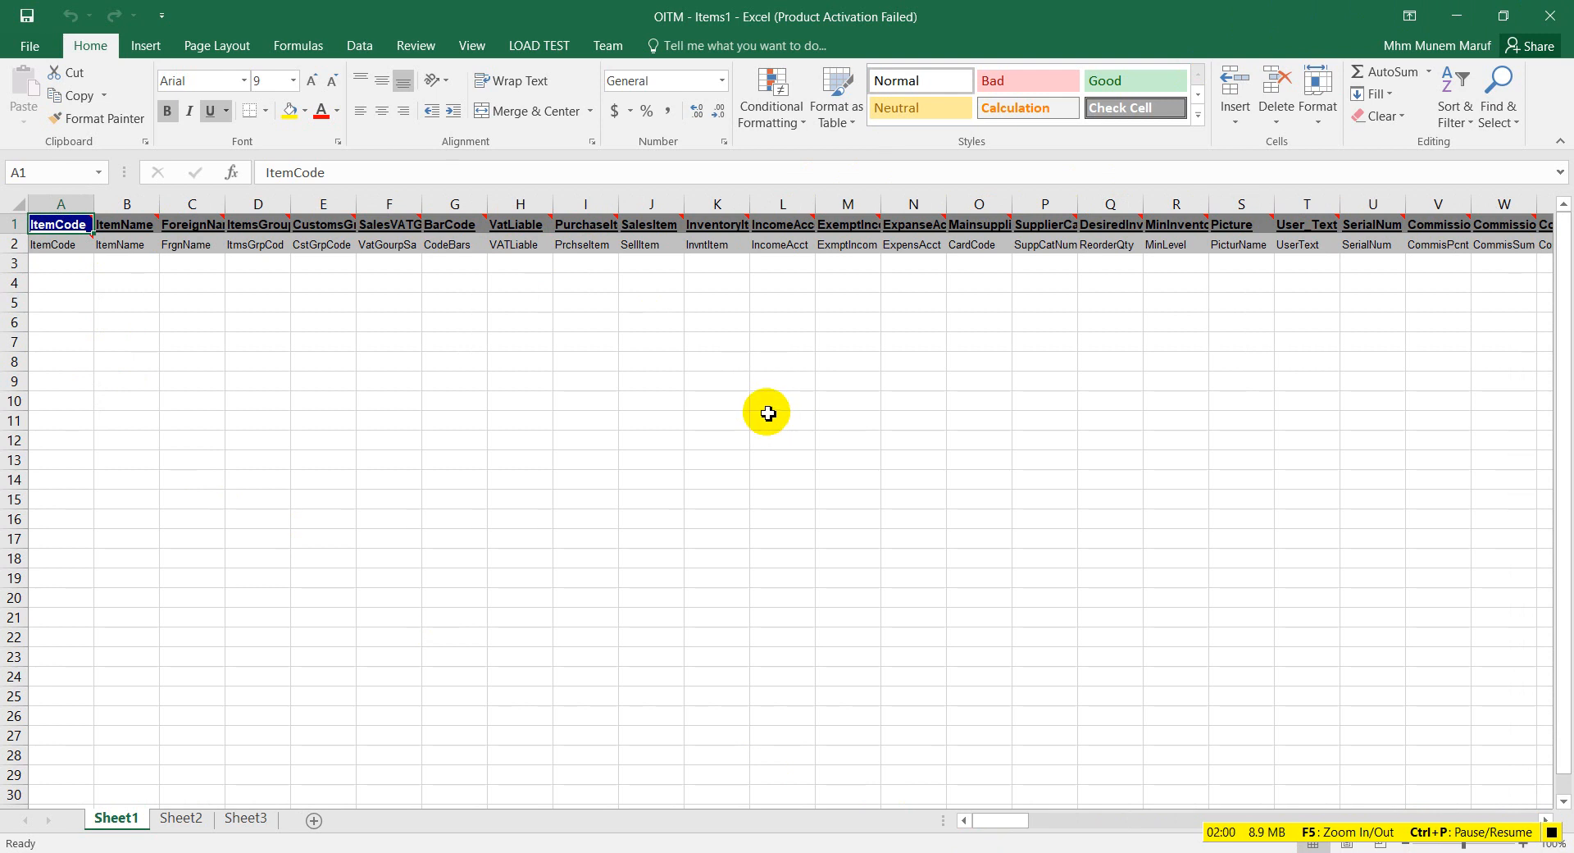
pyautogui.click(1549, 16)
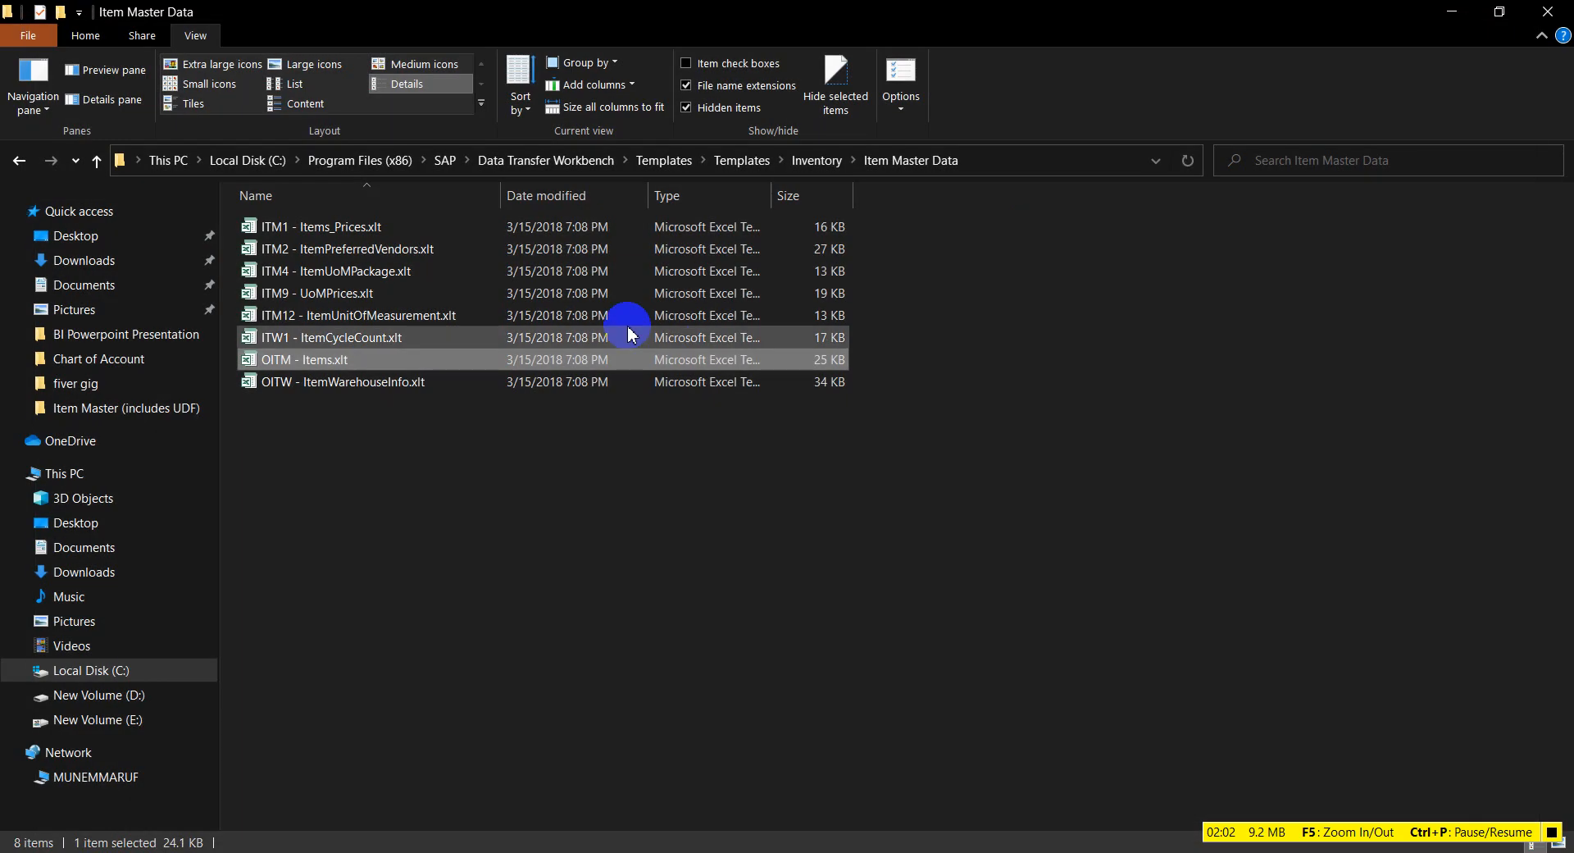
# - Switch to SAP Business One and open the User-Defined Fields - Management window
pyautogui.click(421, 845)
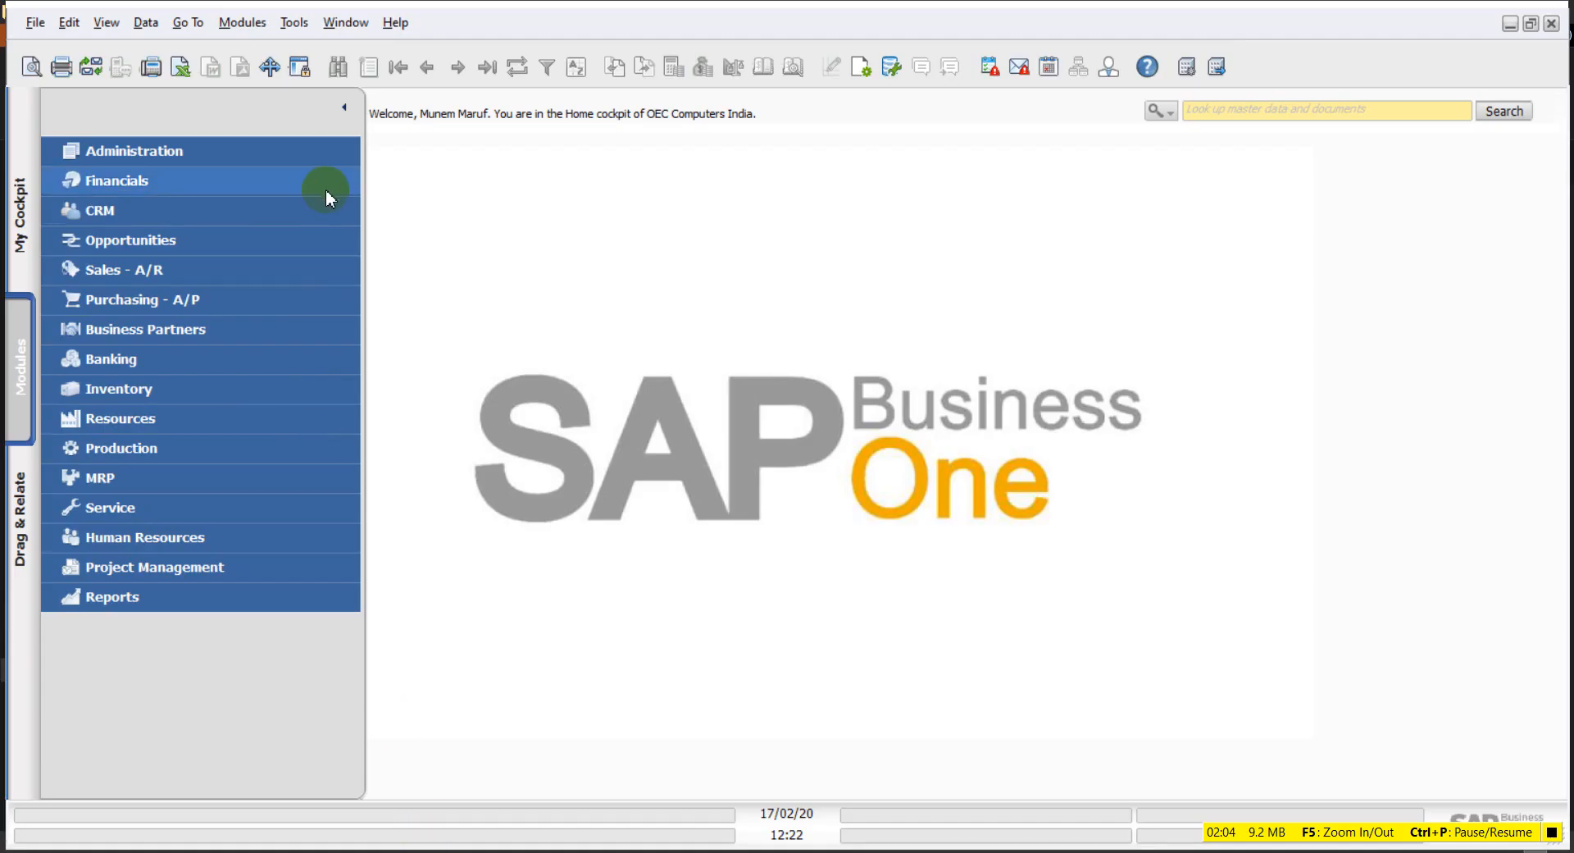
pyautogui.click(291, 23)
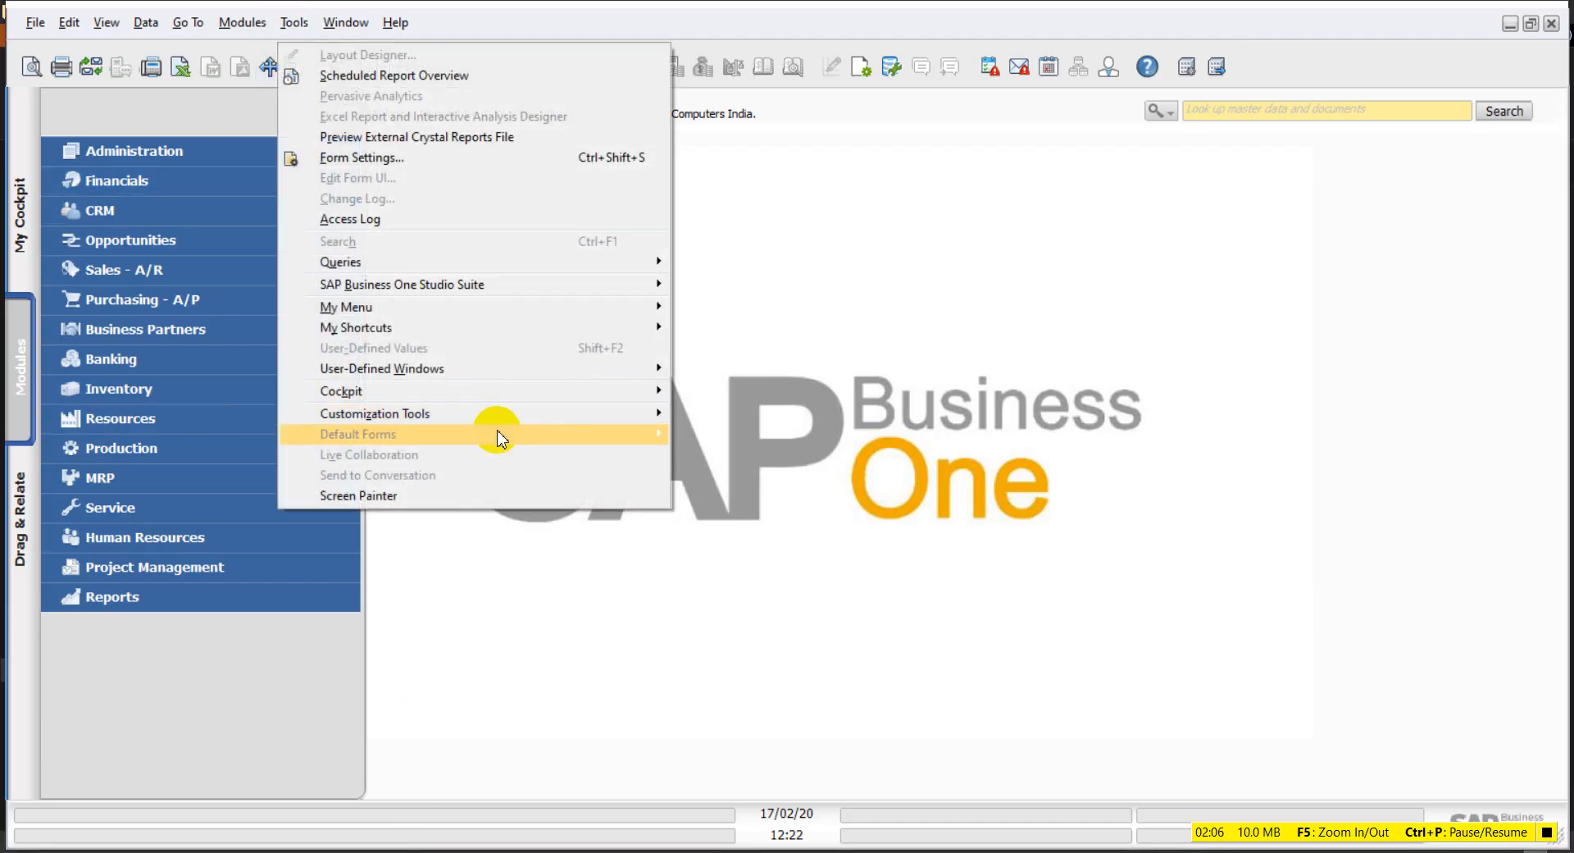
pyautogui.moveTo(507, 415)
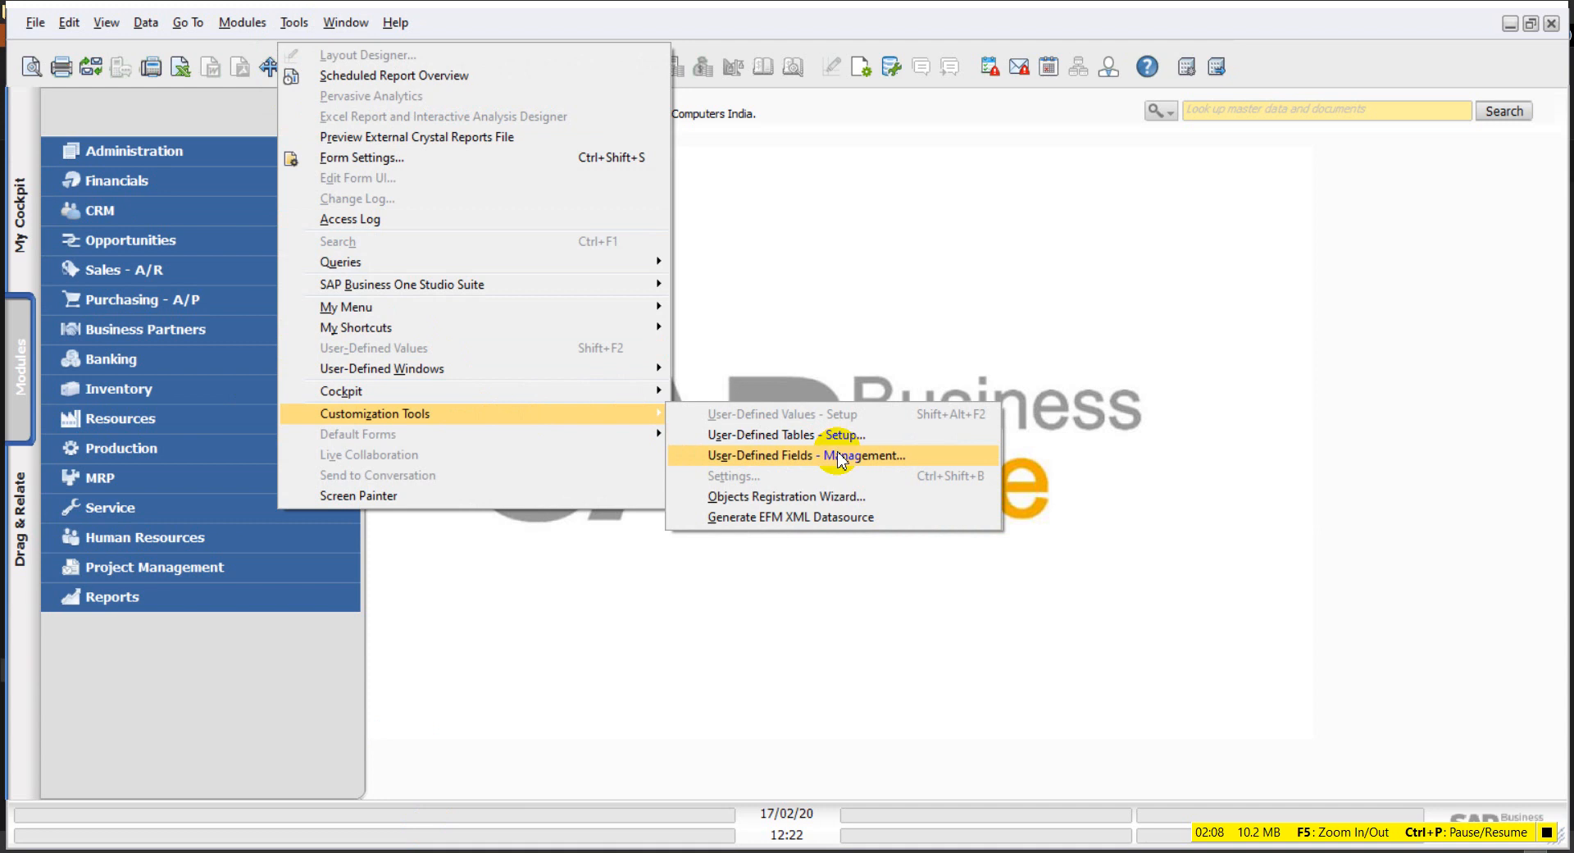
pyautogui.click(840, 461)
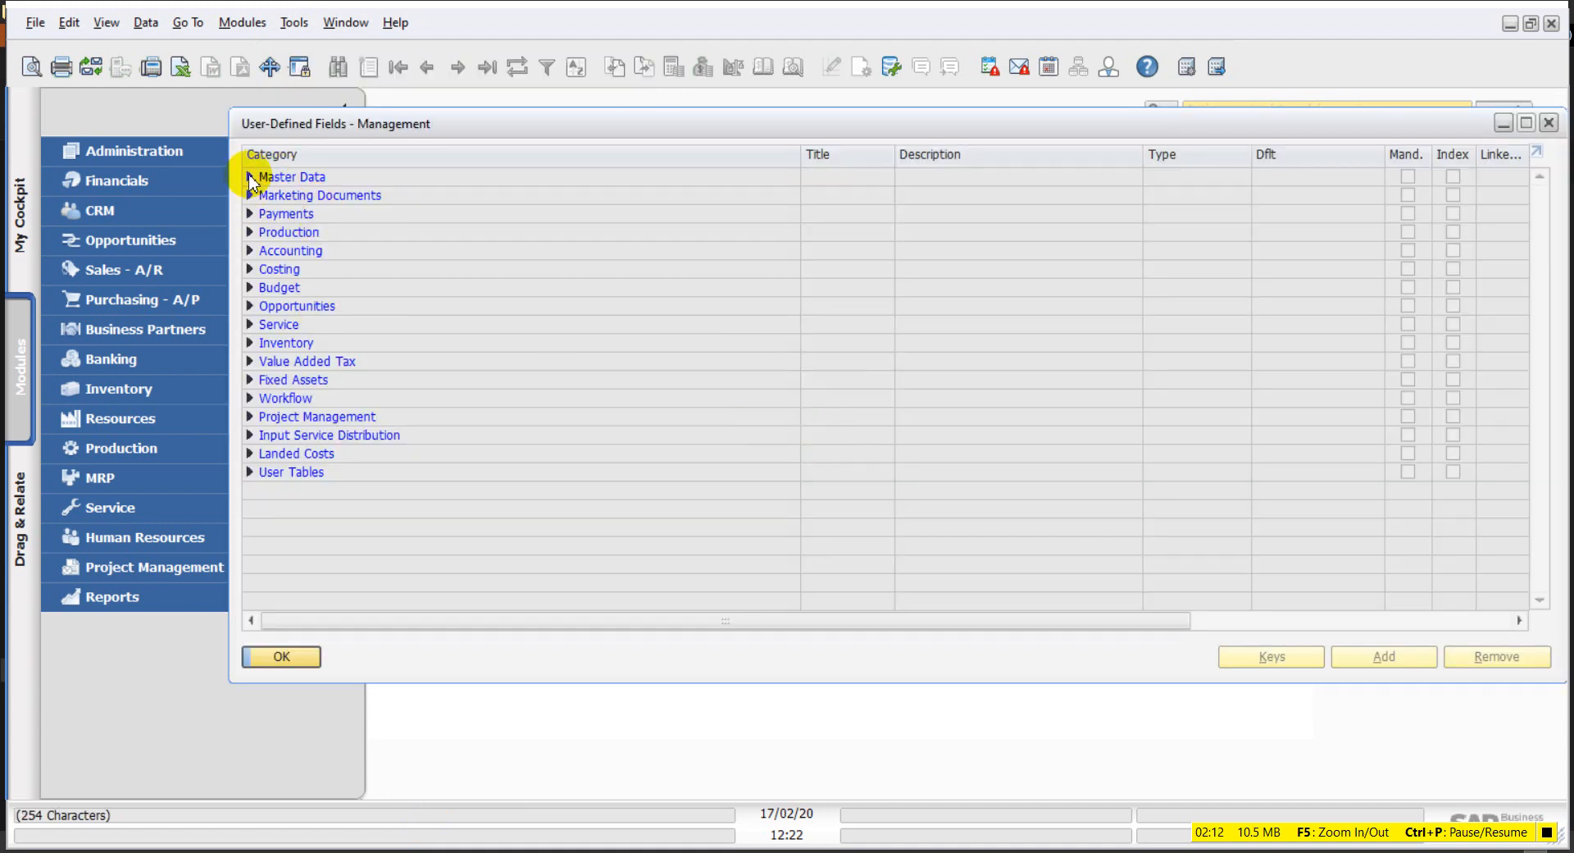
# - Start a new user-defined field for the Items object in the Items group of Master Data
pyautogui.click(250, 177)
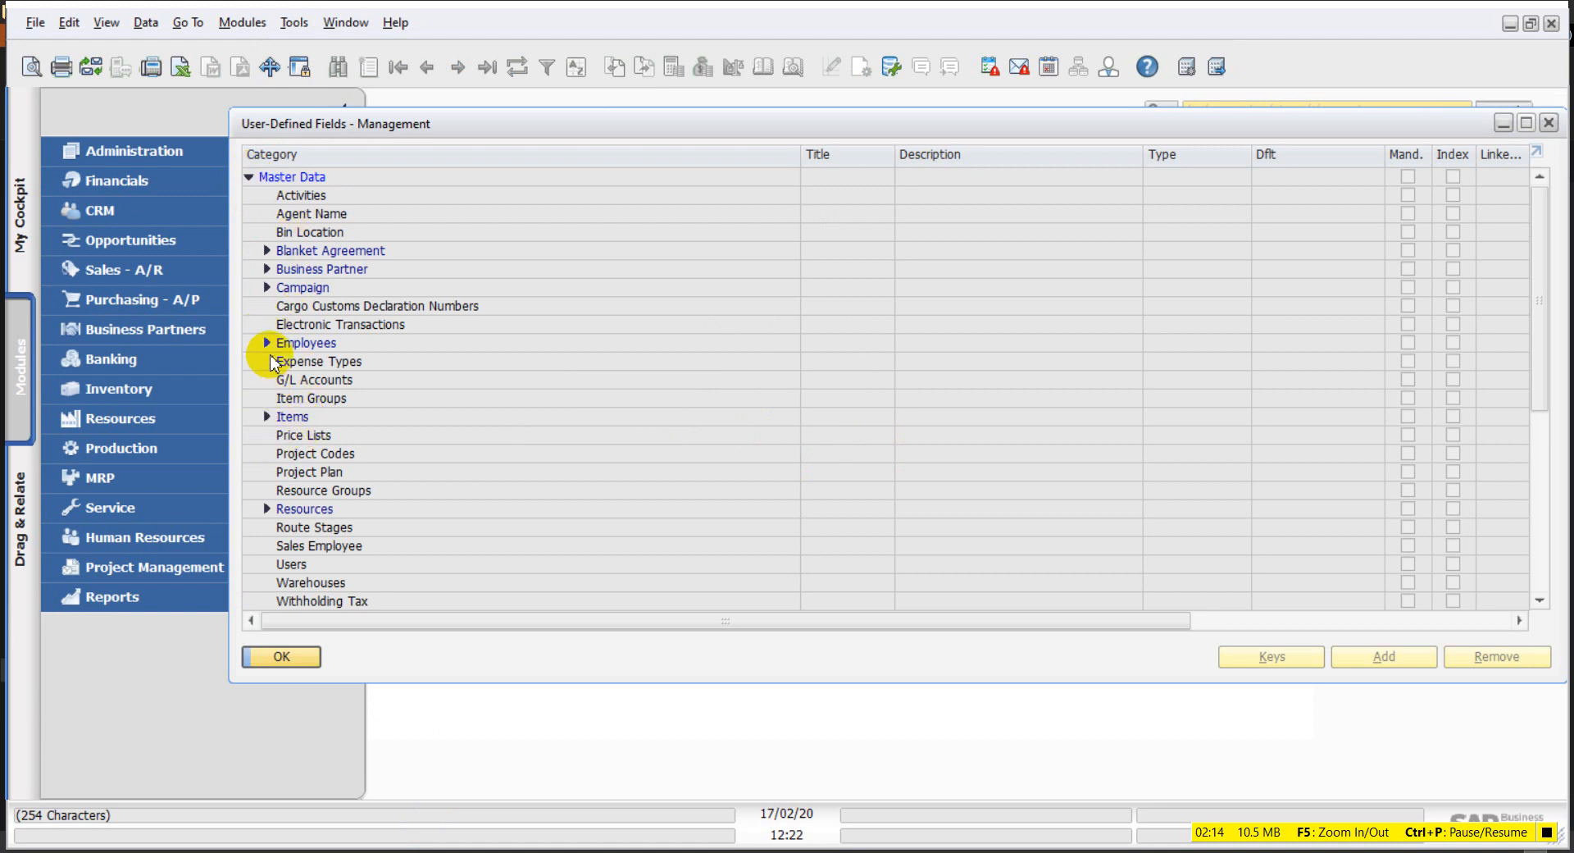
pyautogui.click(267, 417)
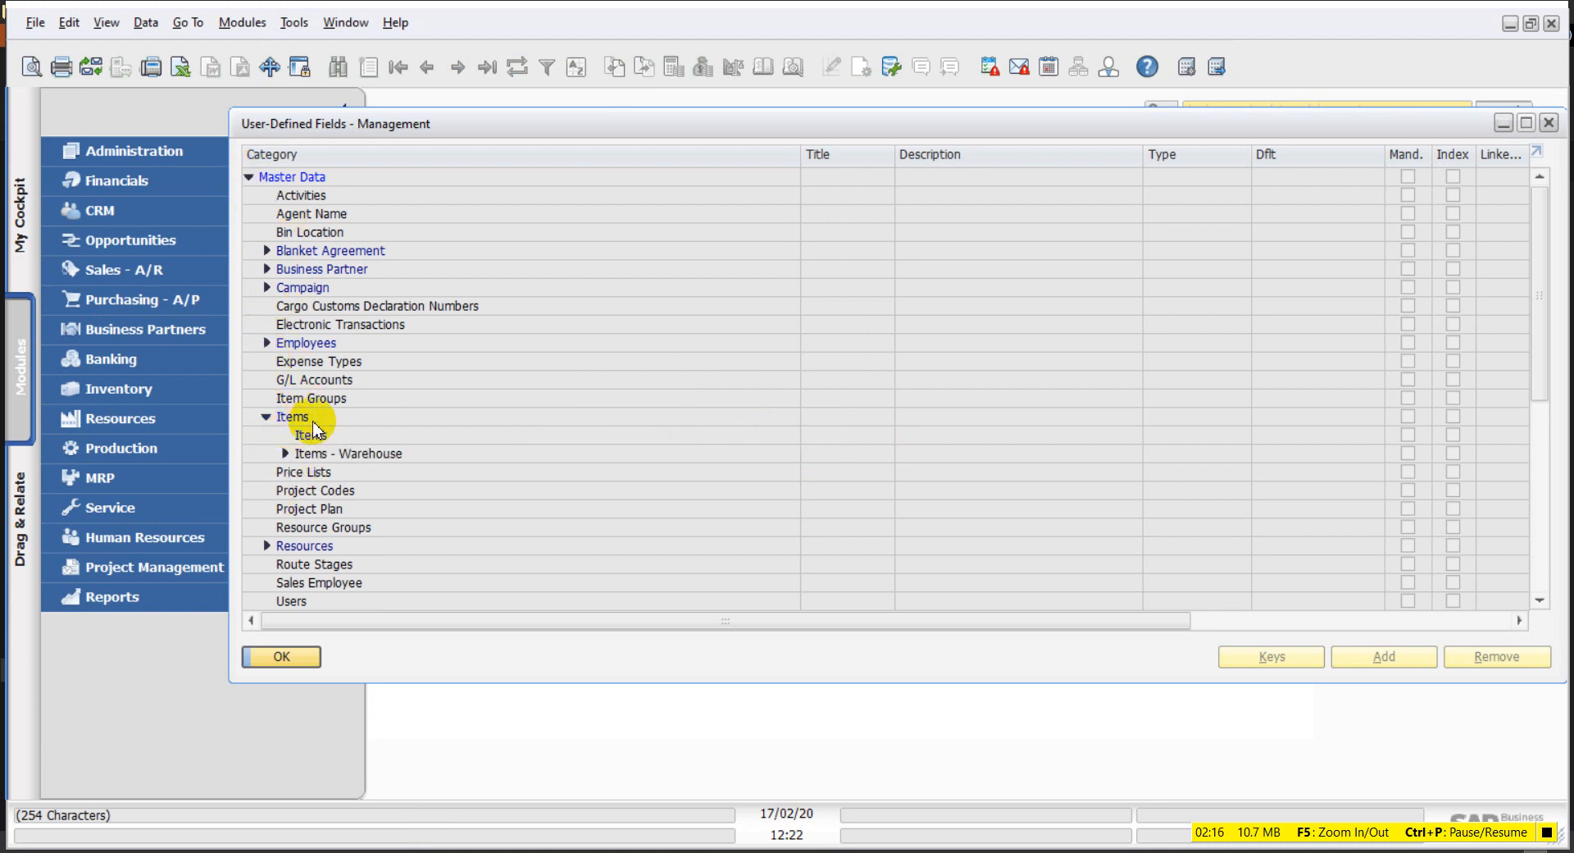
pyautogui.click(311, 435)
pyautogui.click(1387, 656)
# - Define the field with title ModelNo, description Model No., alphanumeric type and length 100, and add it to the database
pyautogui.moveTo(1058, 300); pyautogui.dragTo(746, 228)
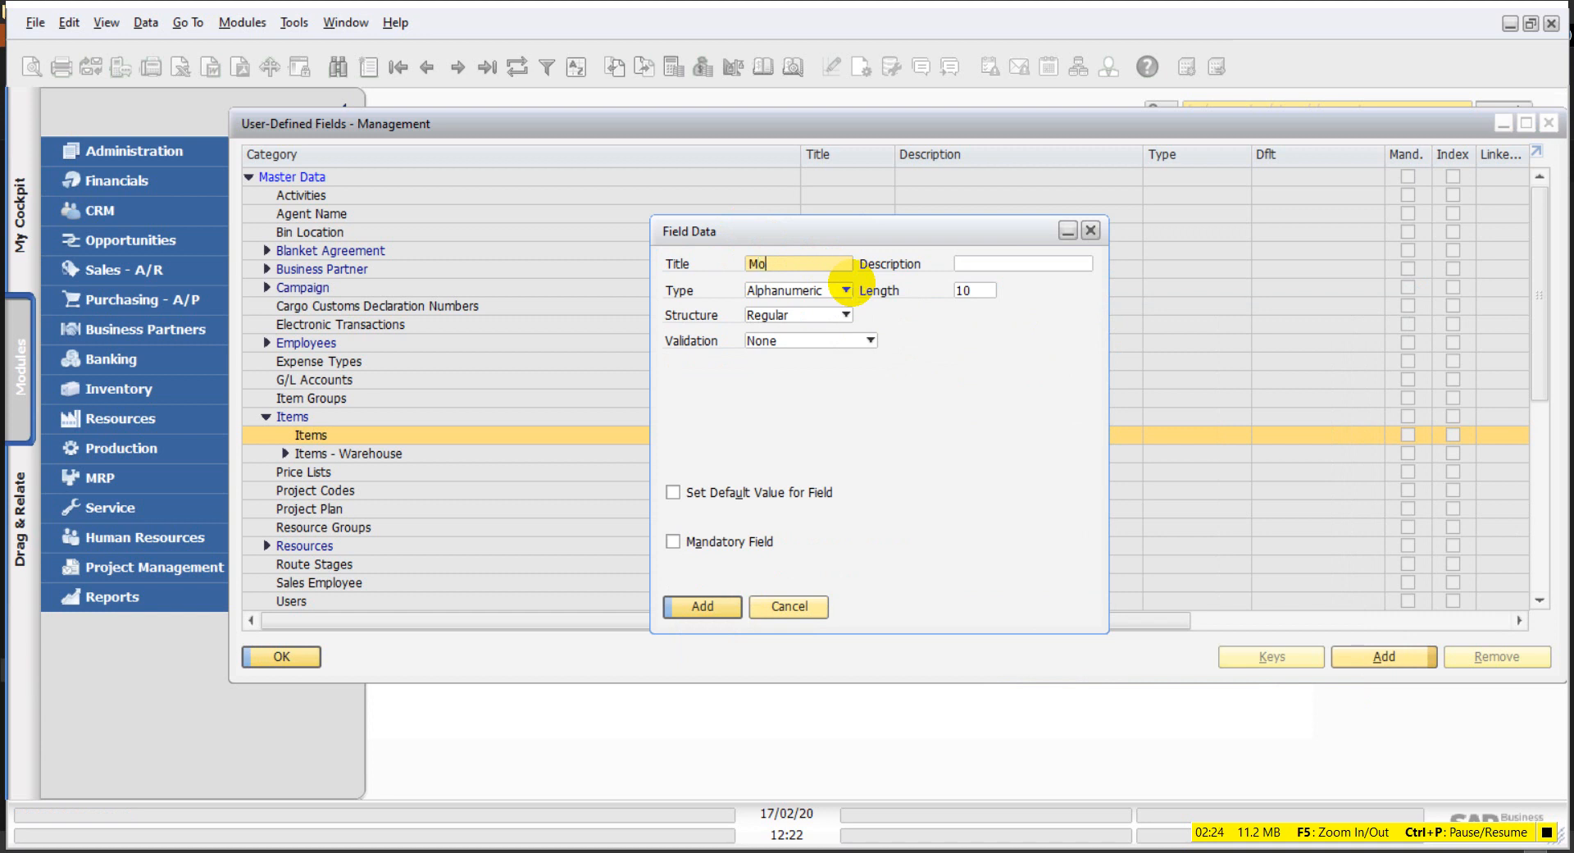
pyautogui.press('Tab')
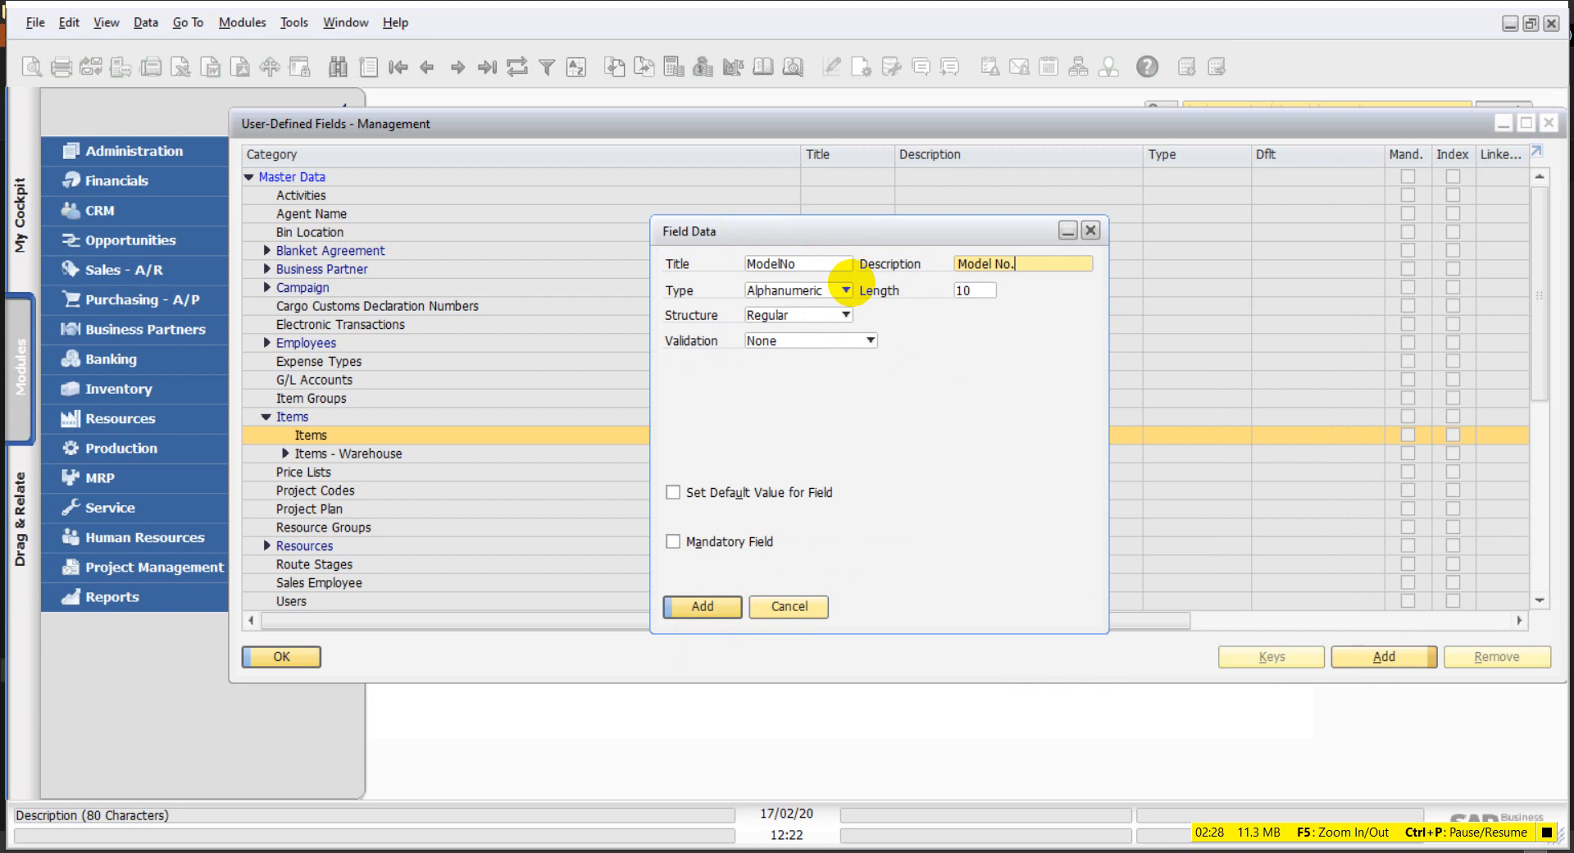
pyautogui.press('Tab')
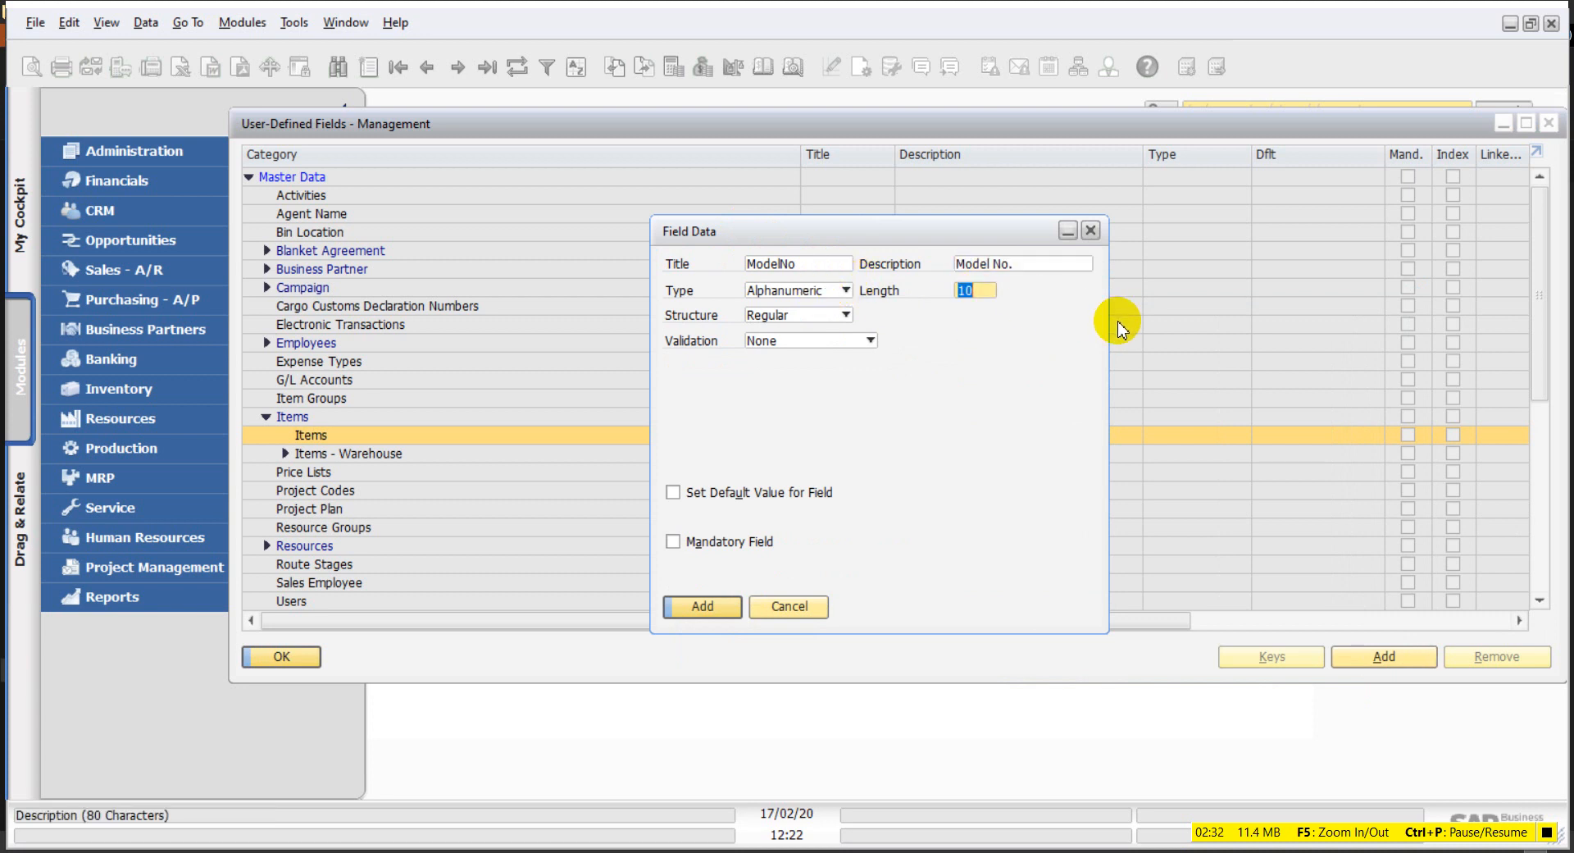
pyautogui.click(703, 607)
pyautogui.click(557, 459)
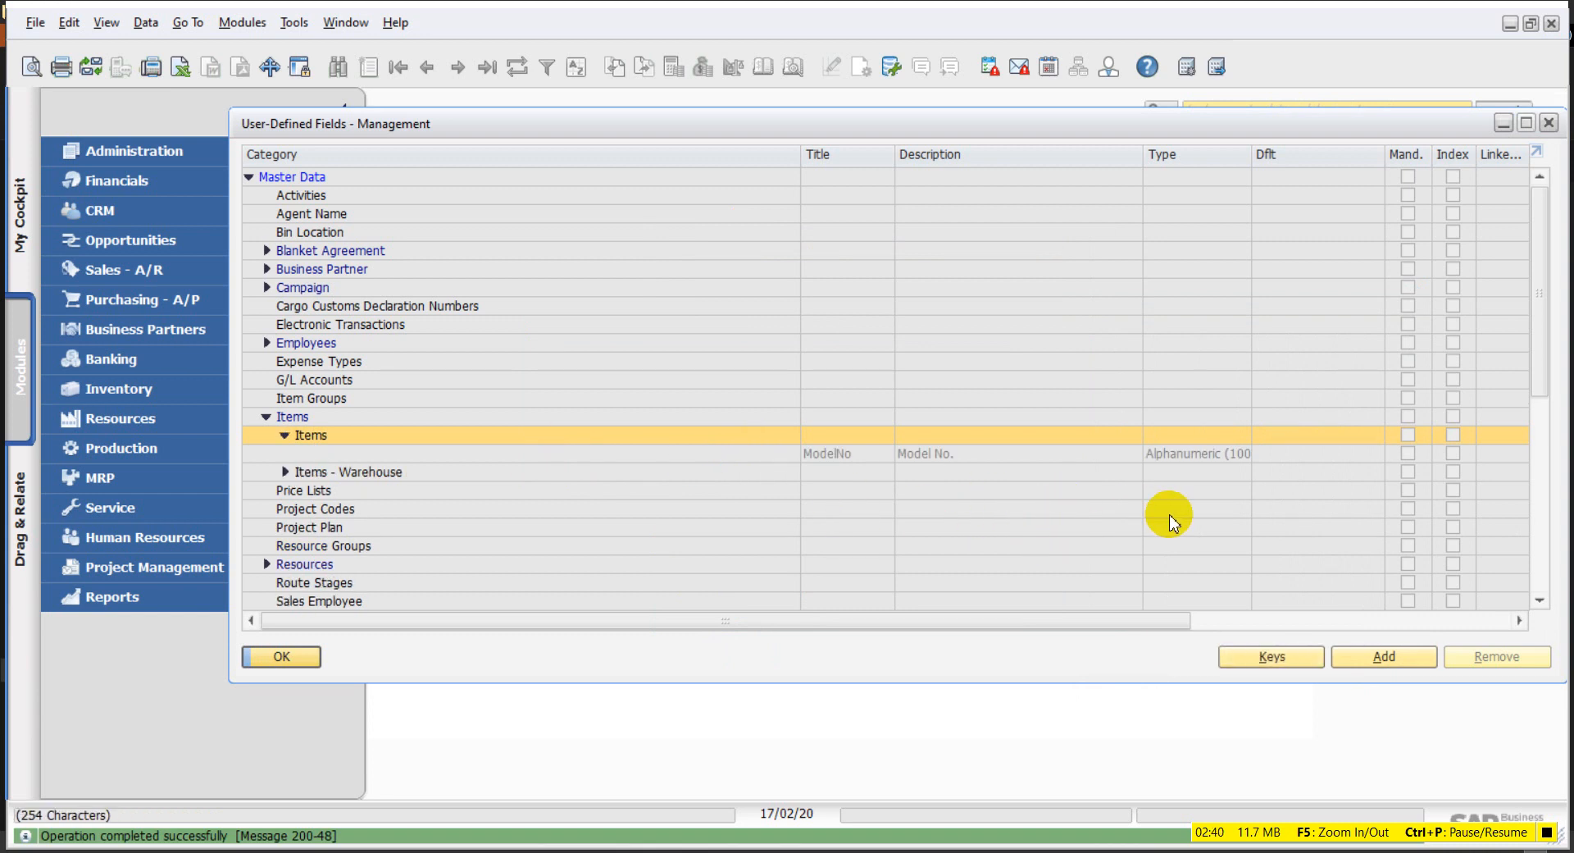
# - Widen the Type column to show the new field's full type and close the user-defined fields management window
pyautogui.moveTo(1249, 164)
pyautogui.mouseDown()
pyautogui.moveTo(1305, 158)
pyautogui.moveTo(1247, 168)
pyautogui.mouseUp()
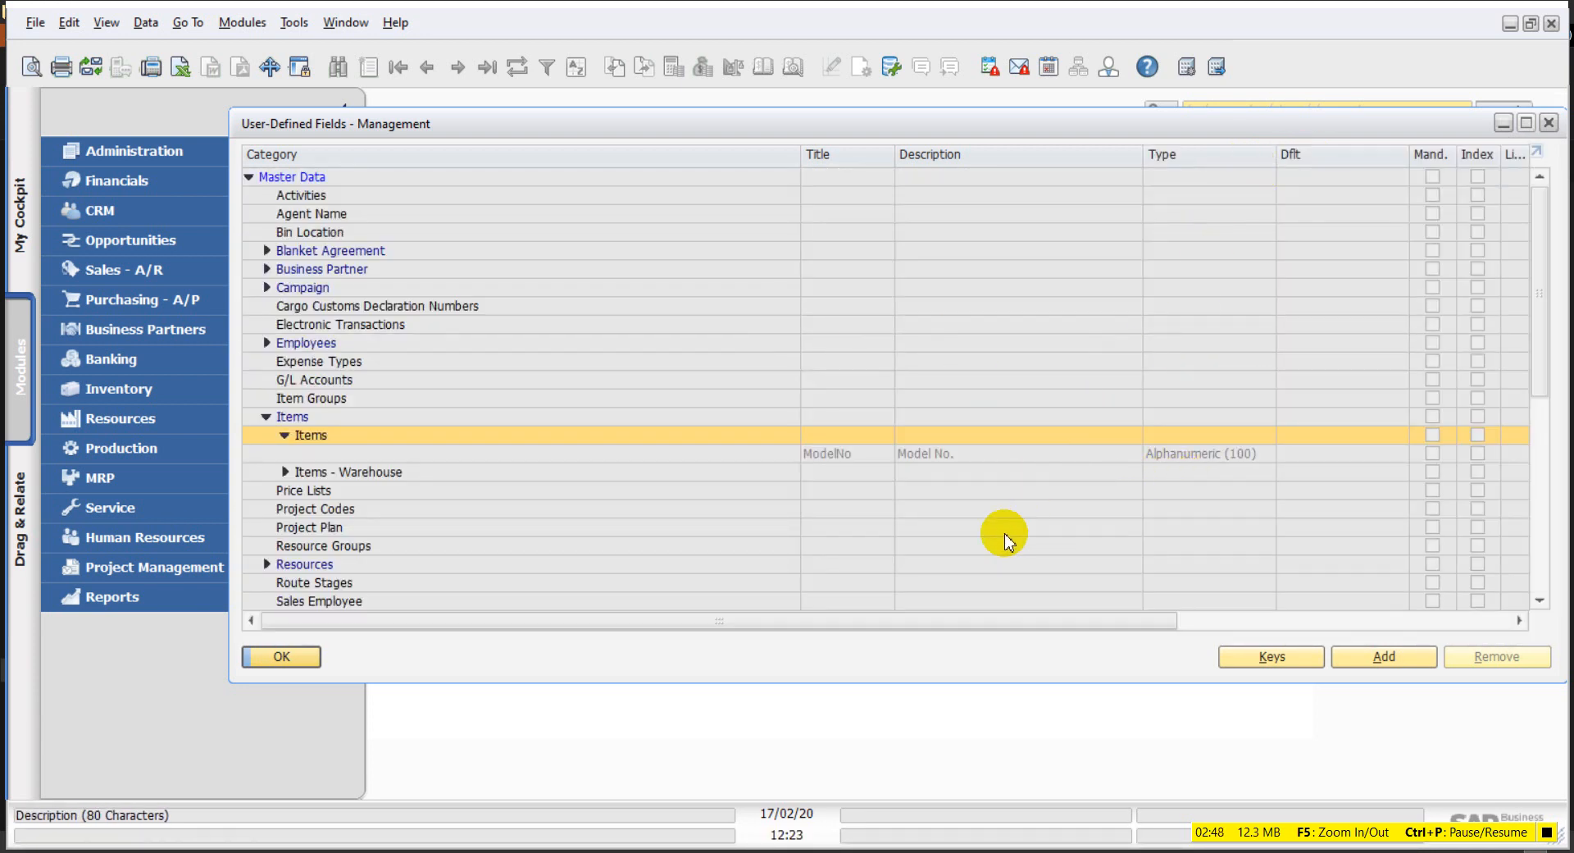
pyautogui.moveTo(860, 621); pyautogui.dragTo(305, 588)
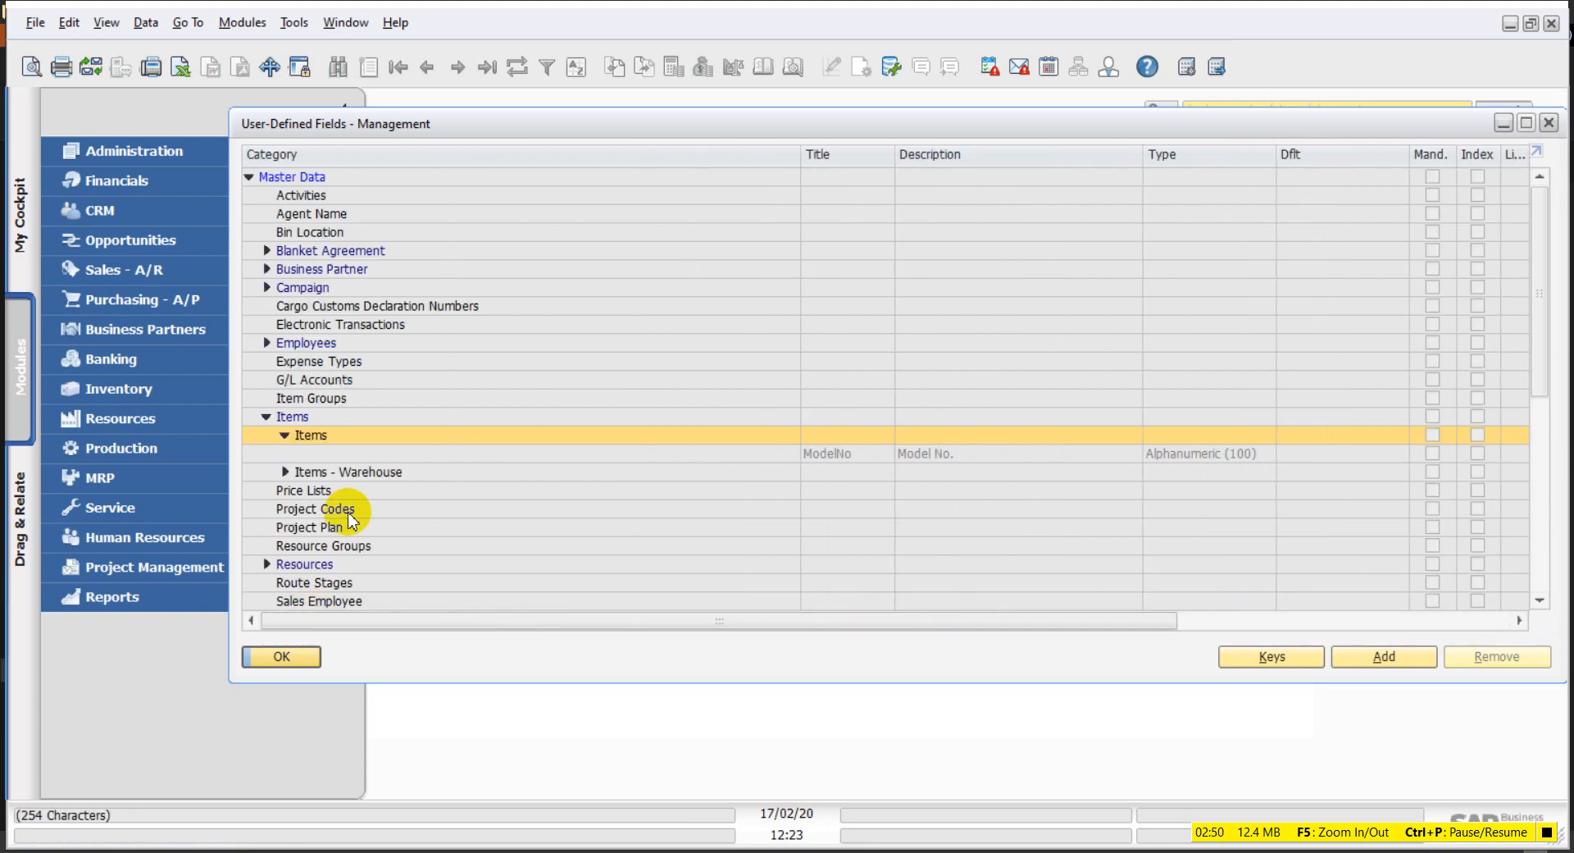
pyautogui.click(271, 656)
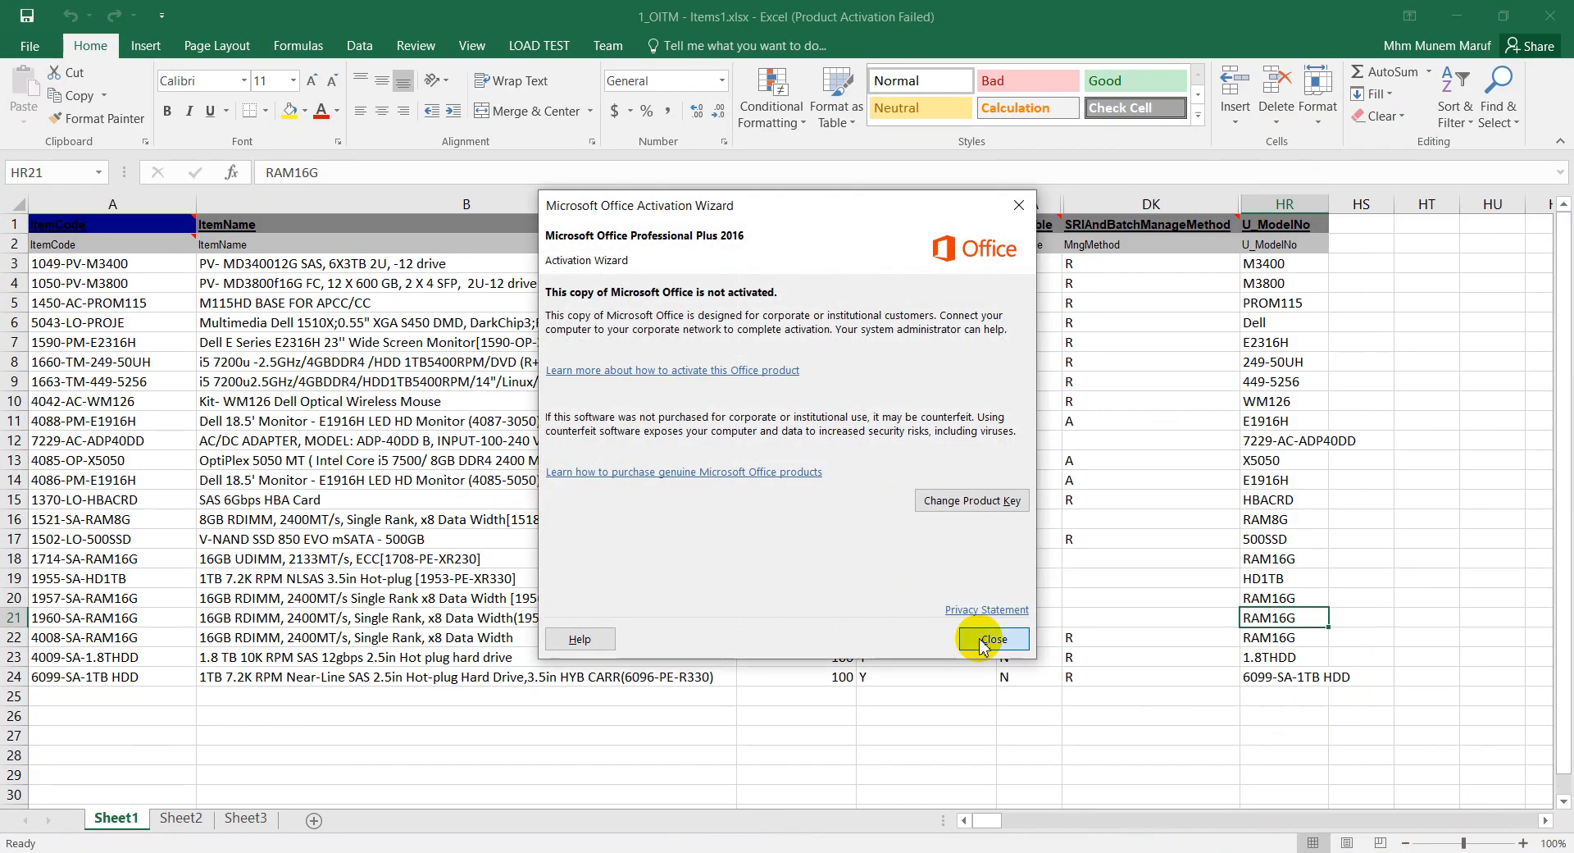
# - Dismiss the Office activation notice in the 1_OITM - Items1.xlsx workbook and slightly widen the ItemName column
pyautogui.click(998, 638)
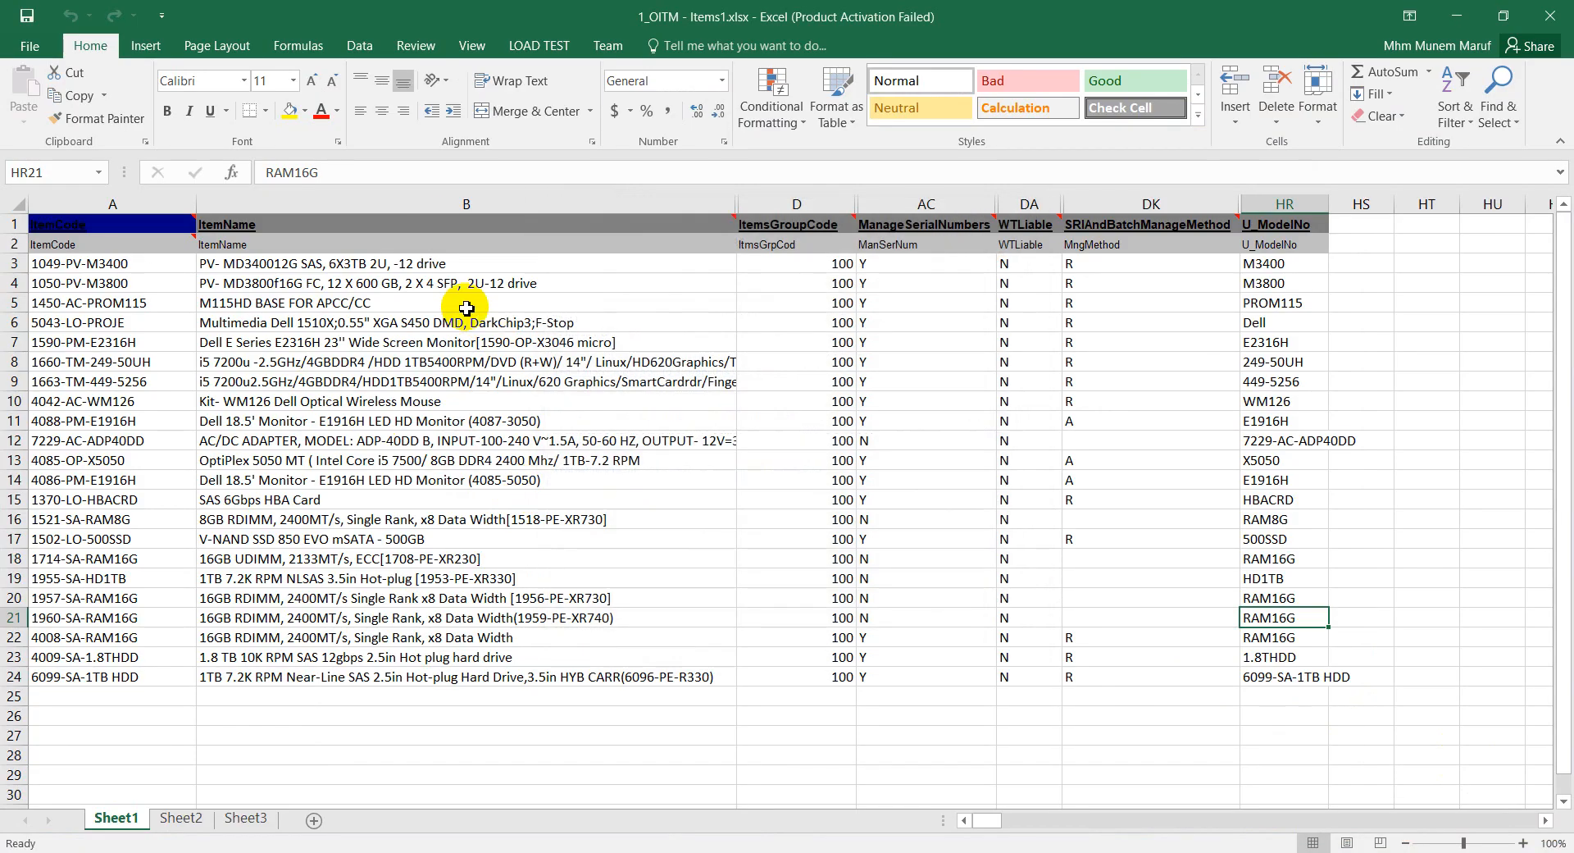
pyautogui.moveTo(735, 204)
pyautogui.mouseDown()
pyautogui.moveTo(654, 204)
pyautogui.moveTo(737, 203)
pyautogui.mouseUp()
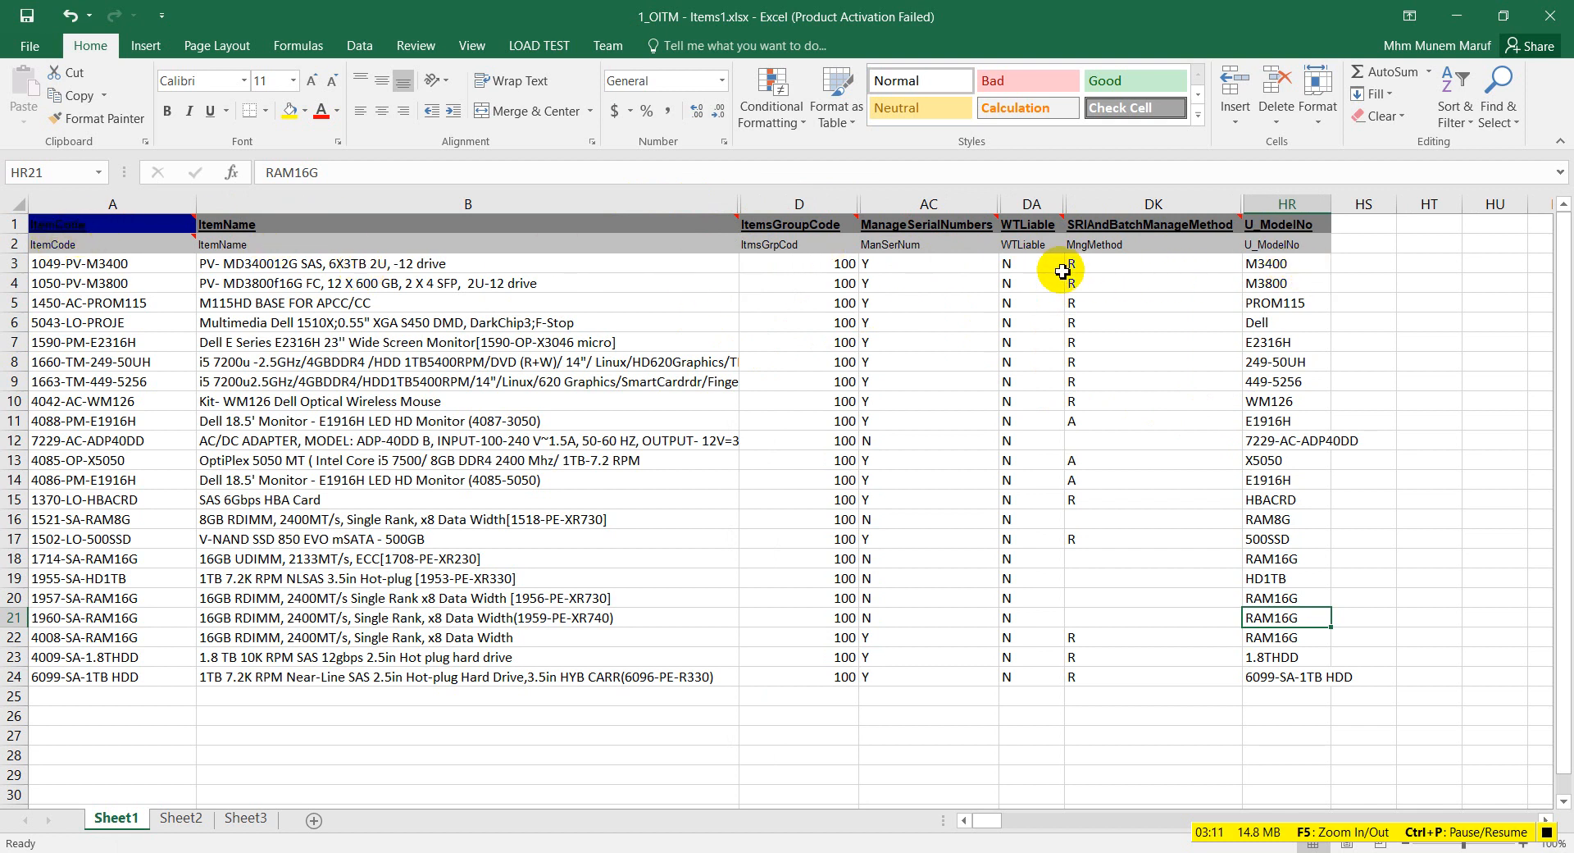
# - Narrow the ItemCode column slightly and read the field notes on the ItemCode and ItemsGroupCode headers
pyautogui.moveTo(144, 230)
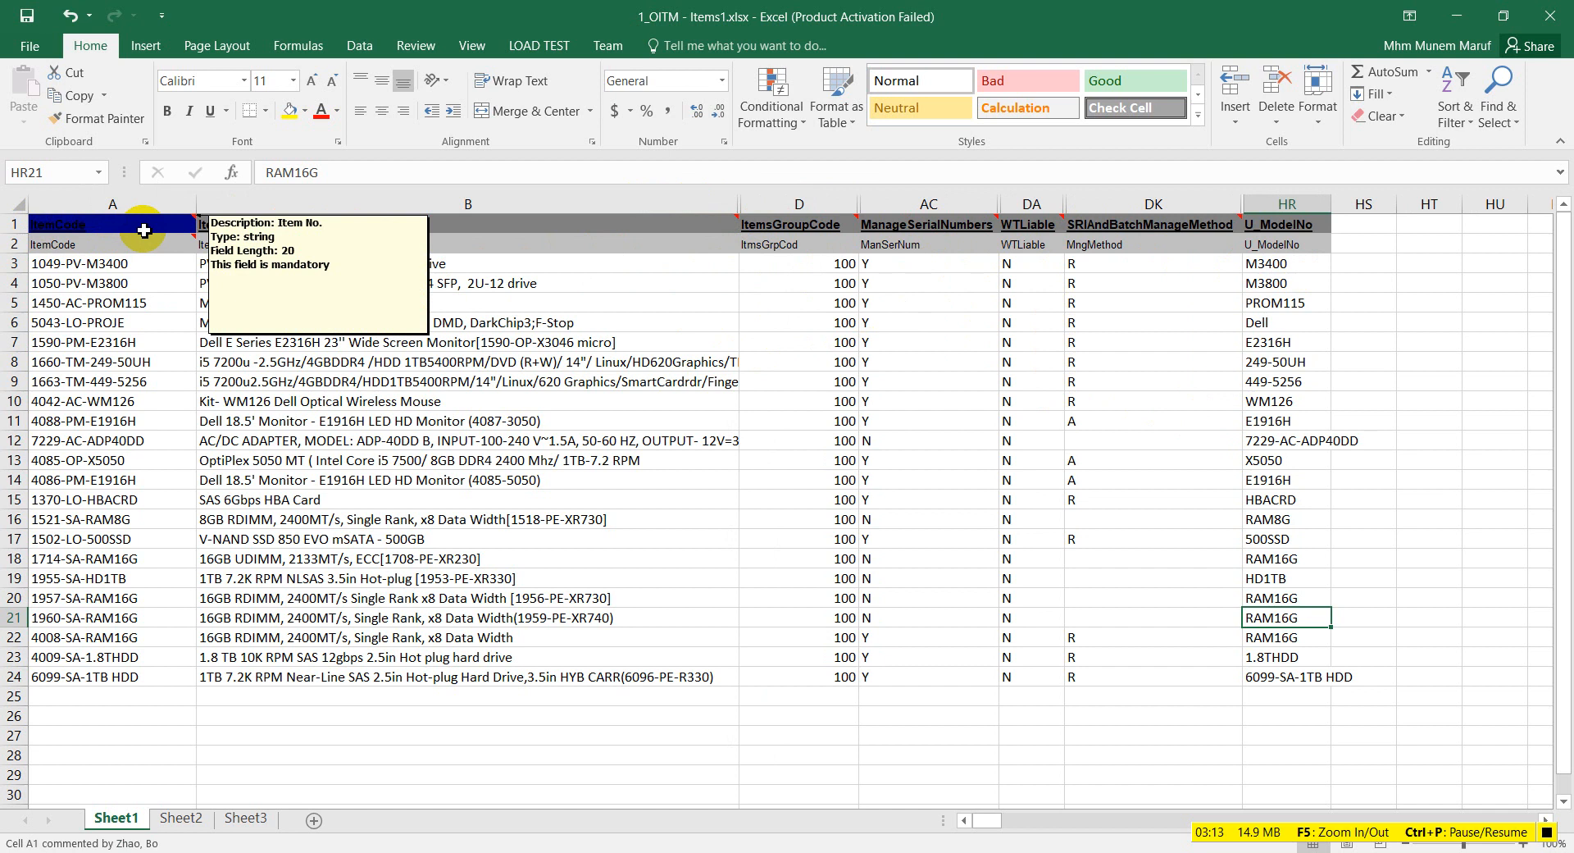
pyautogui.moveTo(197, 207); pyautogui.dragTo(163, 214)
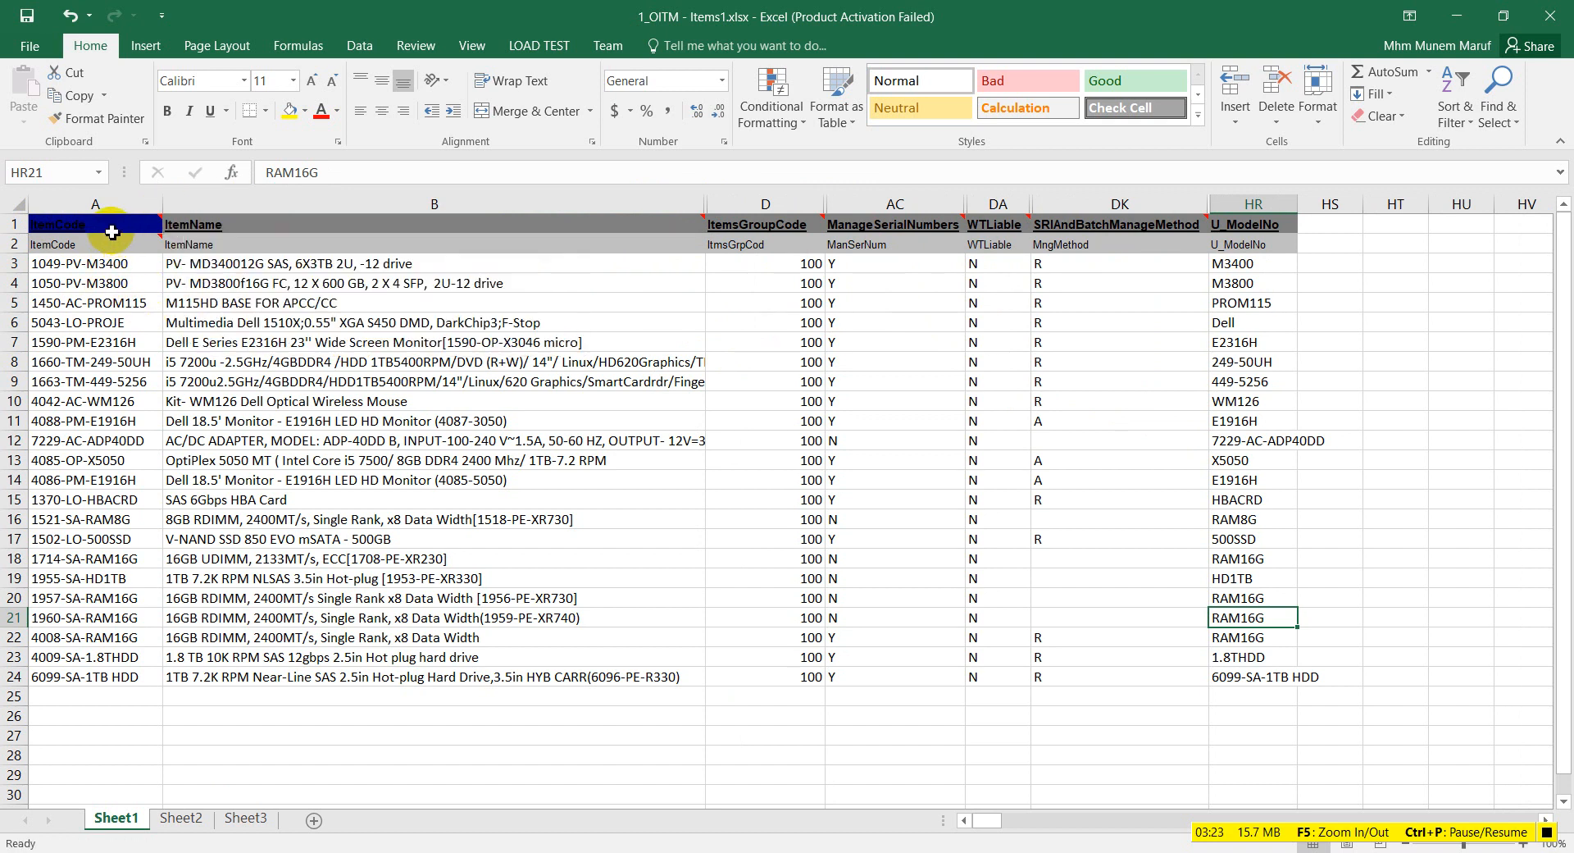
pyautogui.moveTo(280, 227)
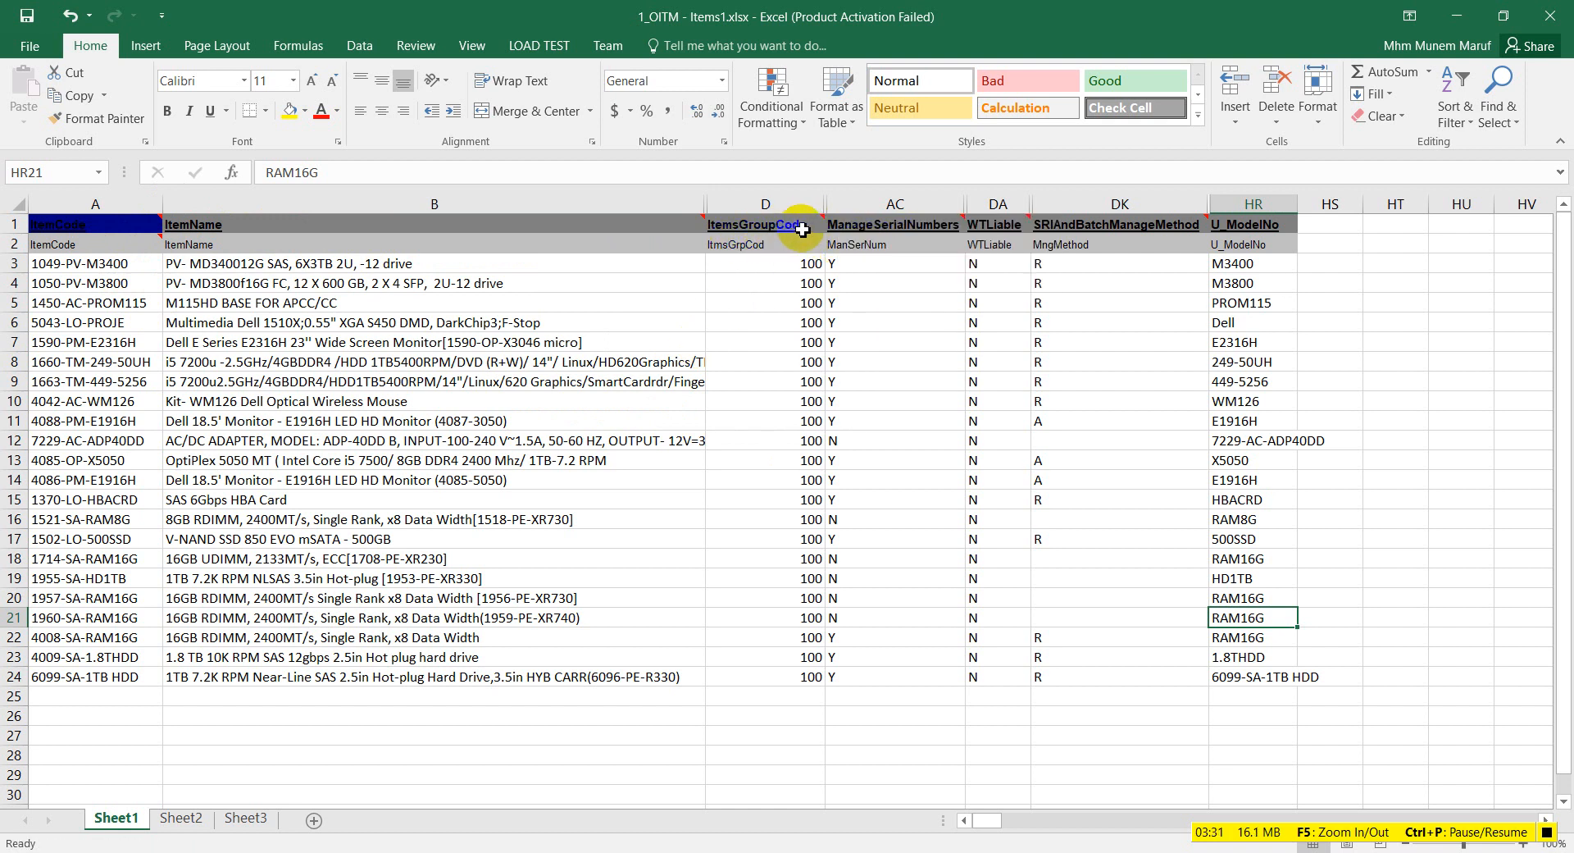
pyautogui.moveTo(803, 226)
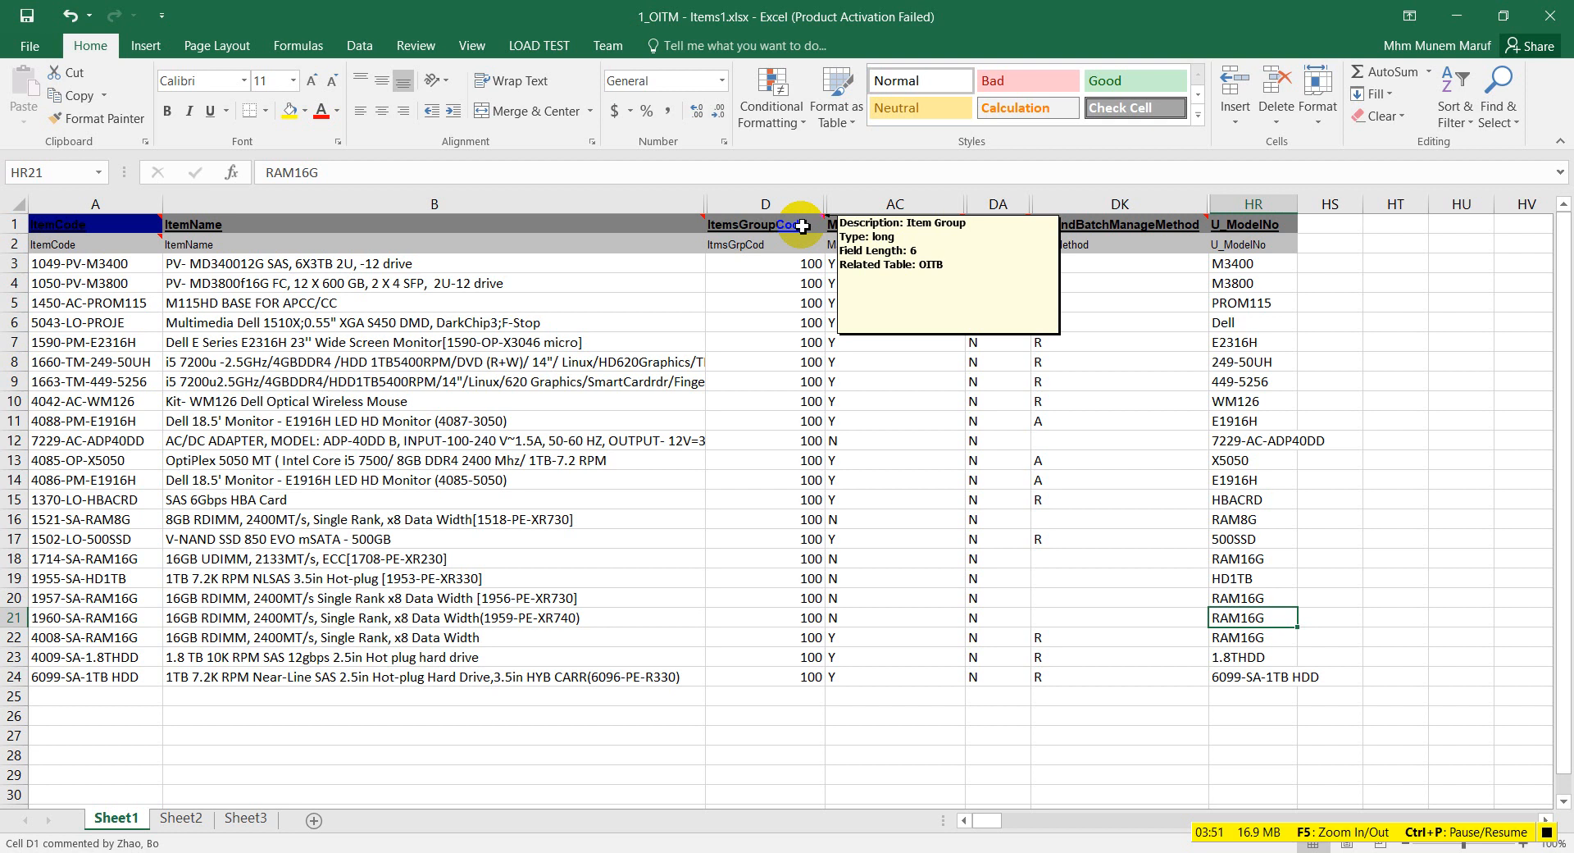
# - Switch to SQL Server Management Studio and examine the item group codes and names in the OITB query results
pyautogui.moveTo(799, 268)
pyautogui.mouseDown()
pyautogui.moveTo(779, 351)
pyautogui.moveTo(815, 337)
pyautogui.moveTo(806, 272)
pyautogui.mouseUp()
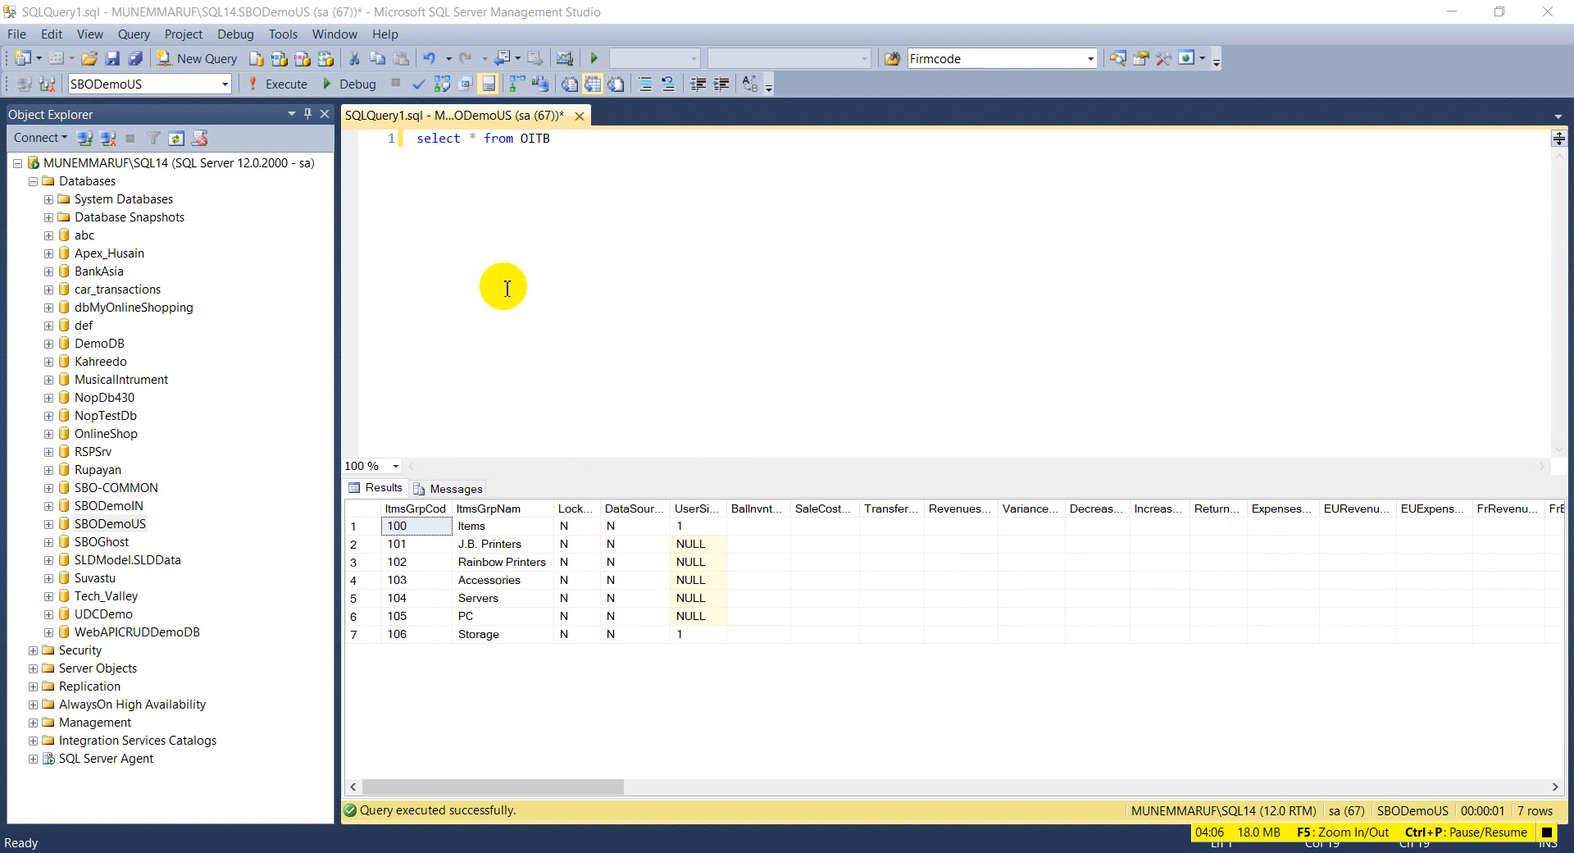
pyautogui.click(522, 139)
pyautogui.moveTo(522, 140); pyautogui.dragTo(564, 146)
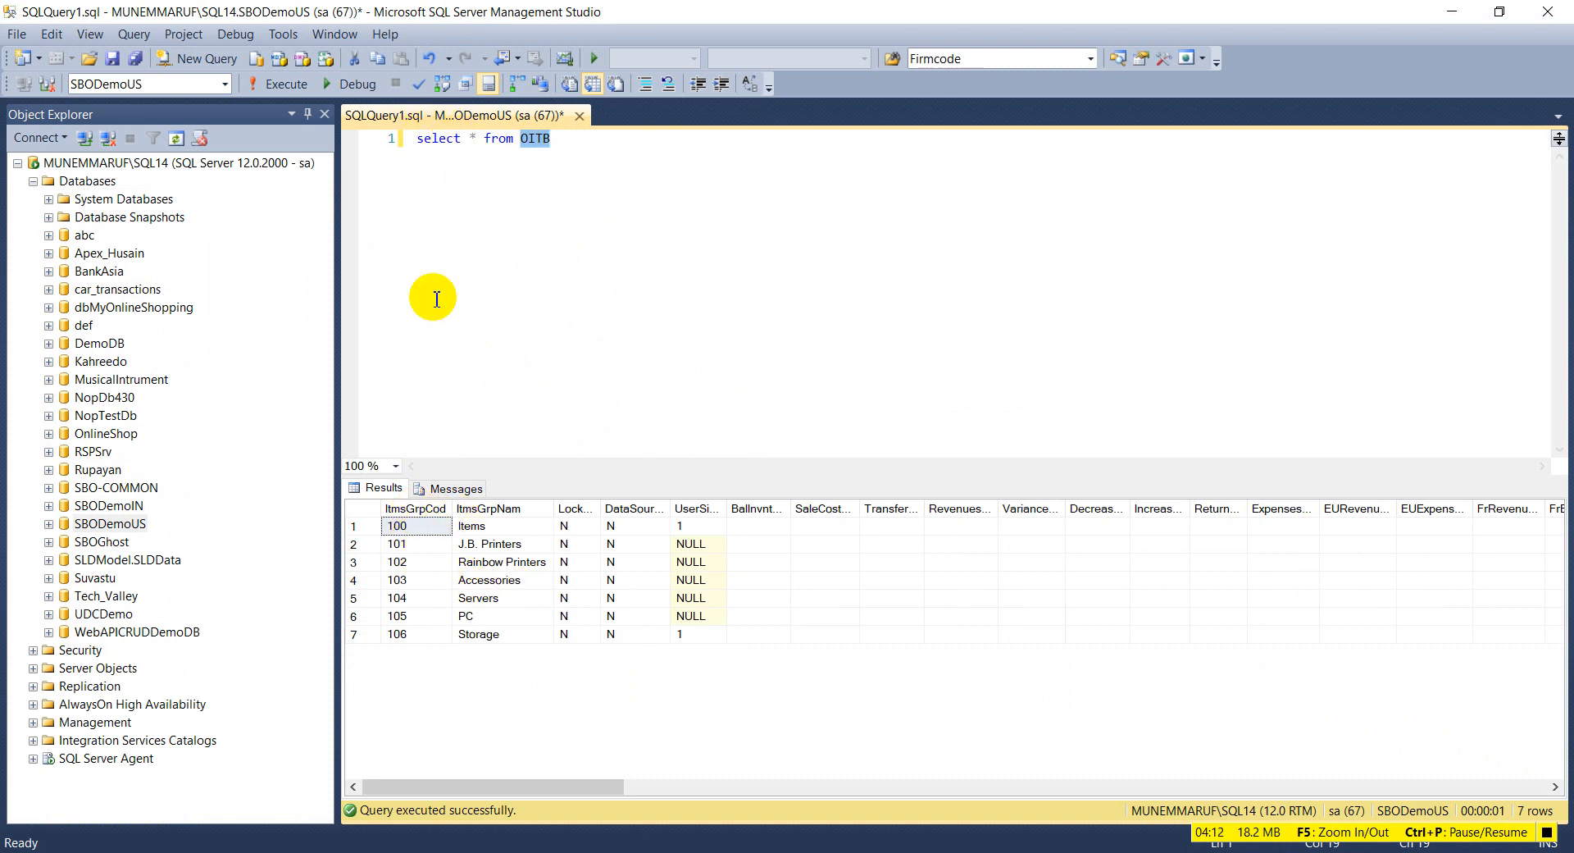
pyautogui.click(485, 526)
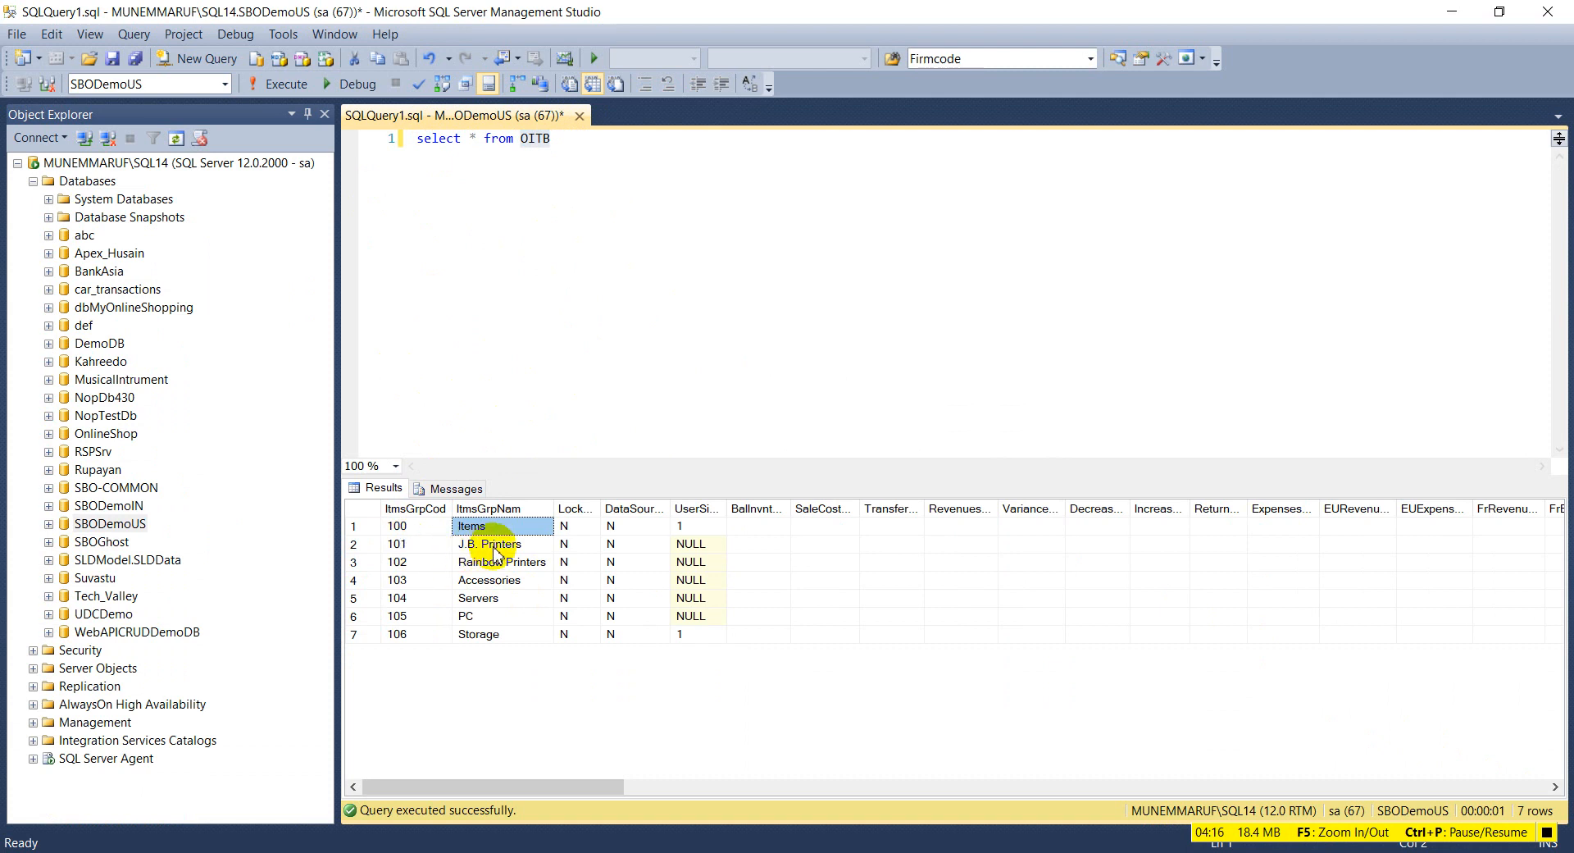
pyautogui.click(415, 531)
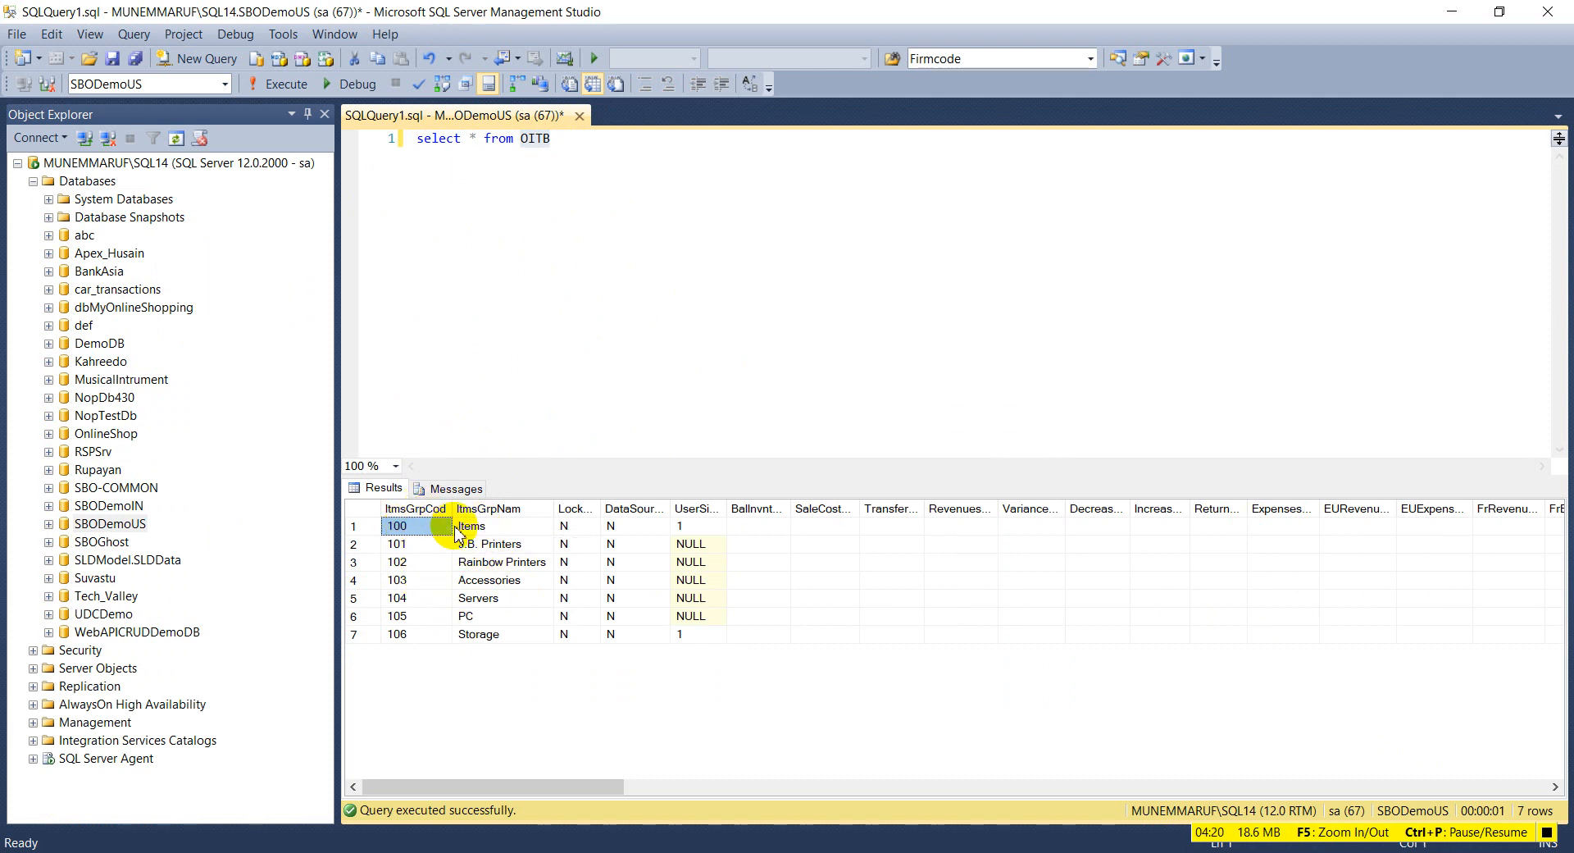
# - Return to the Items1 workbook in Excel and inspect the ManageSerialNumbers column and its header
pyautogui.hotkey('alt', 'Tab')
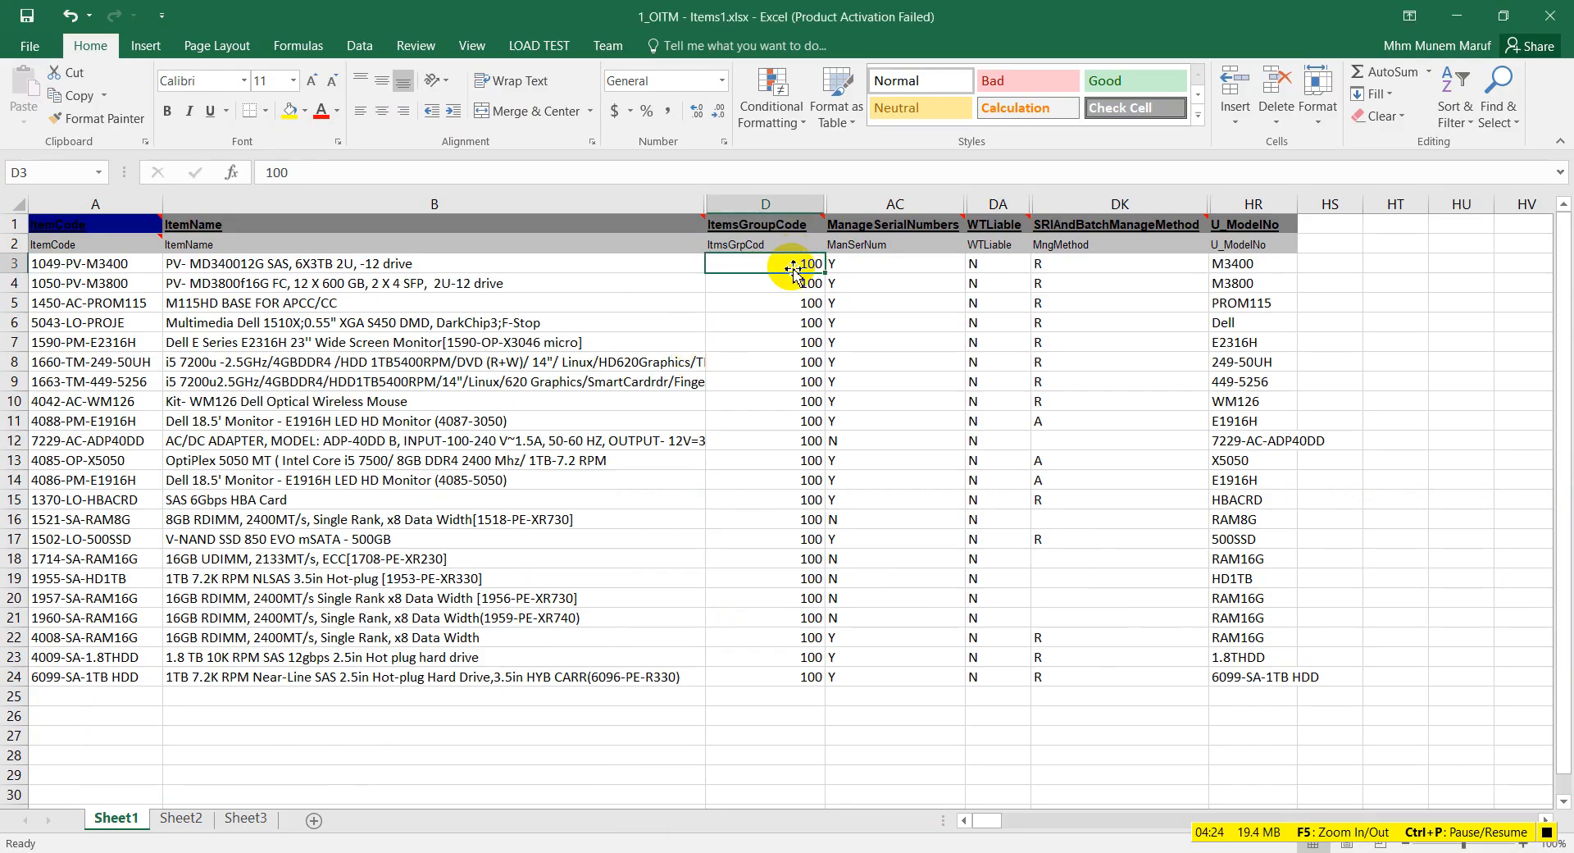
pyautogui.click(863, 263)
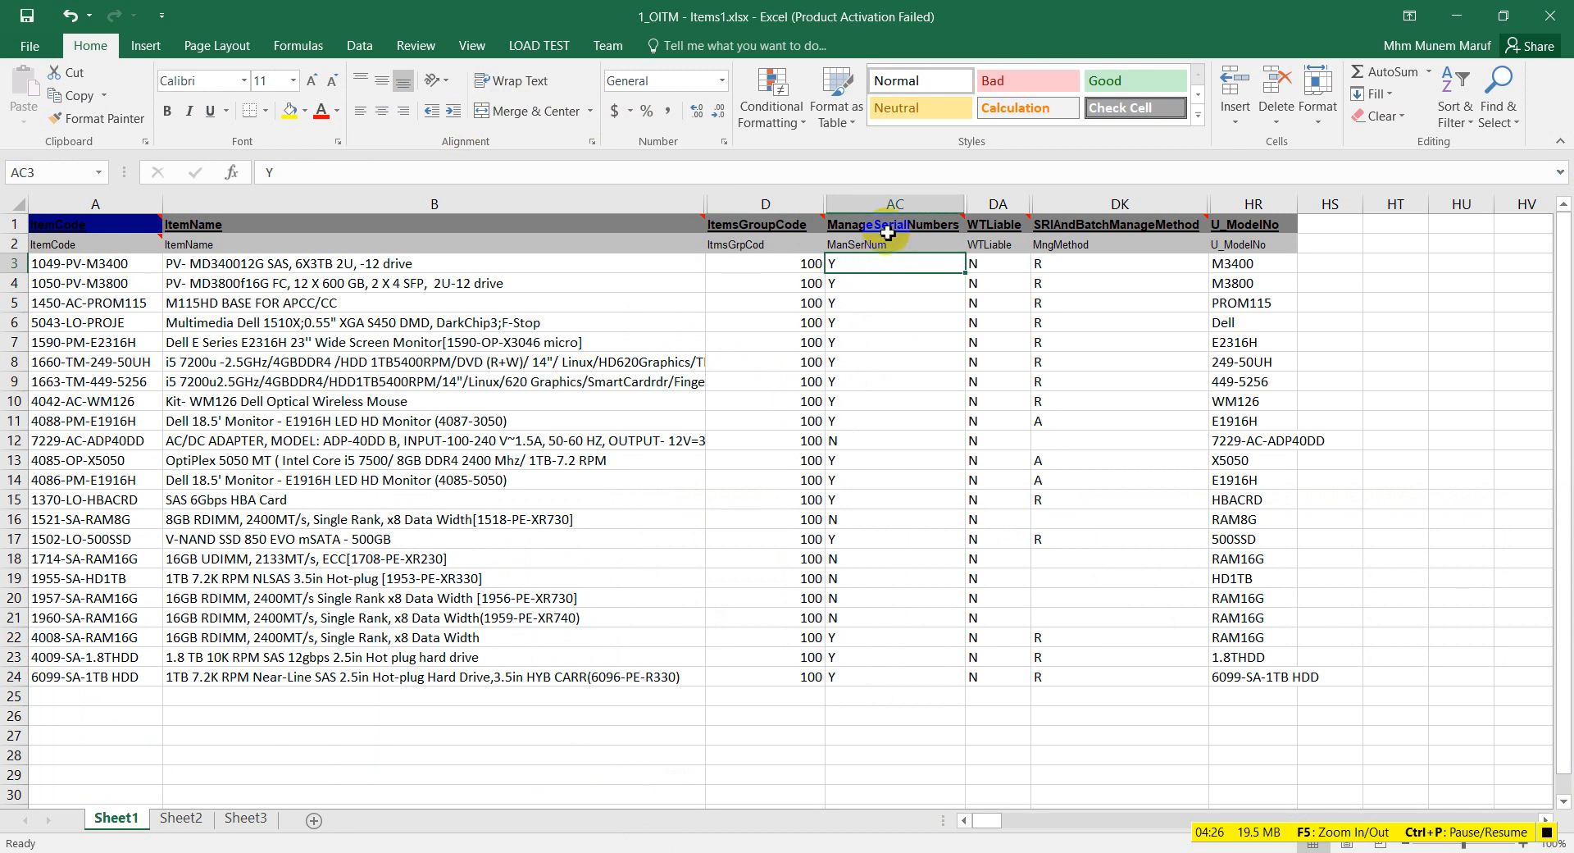
pyautogui.click(919, 226)
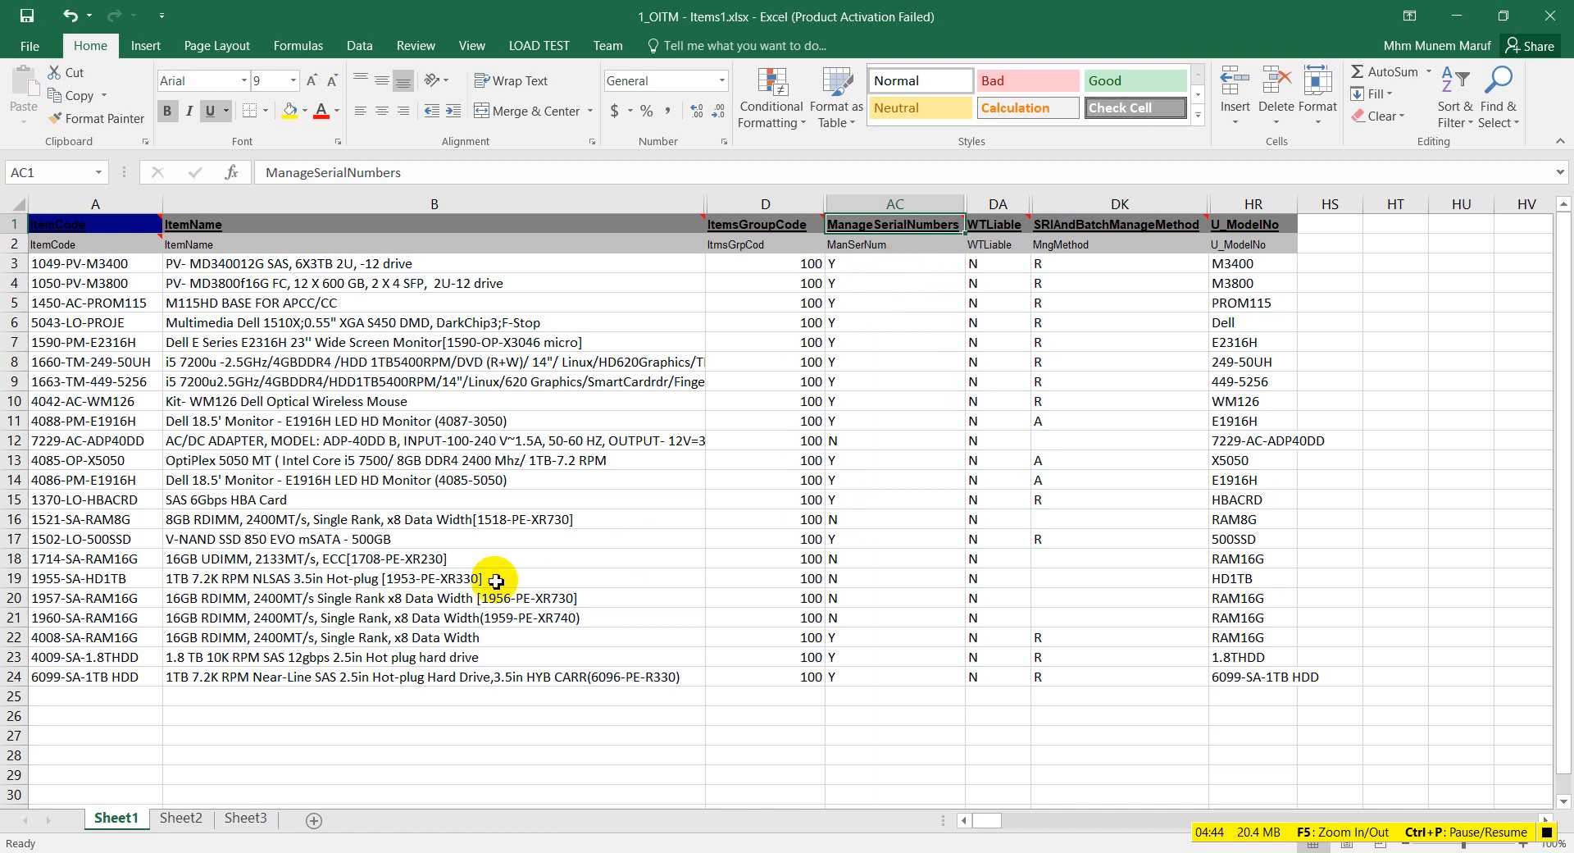
# - Switch to SAP Business One and open Item Master Data from the Inventory module
pyautogui.hotkey('alt', 'Tab')
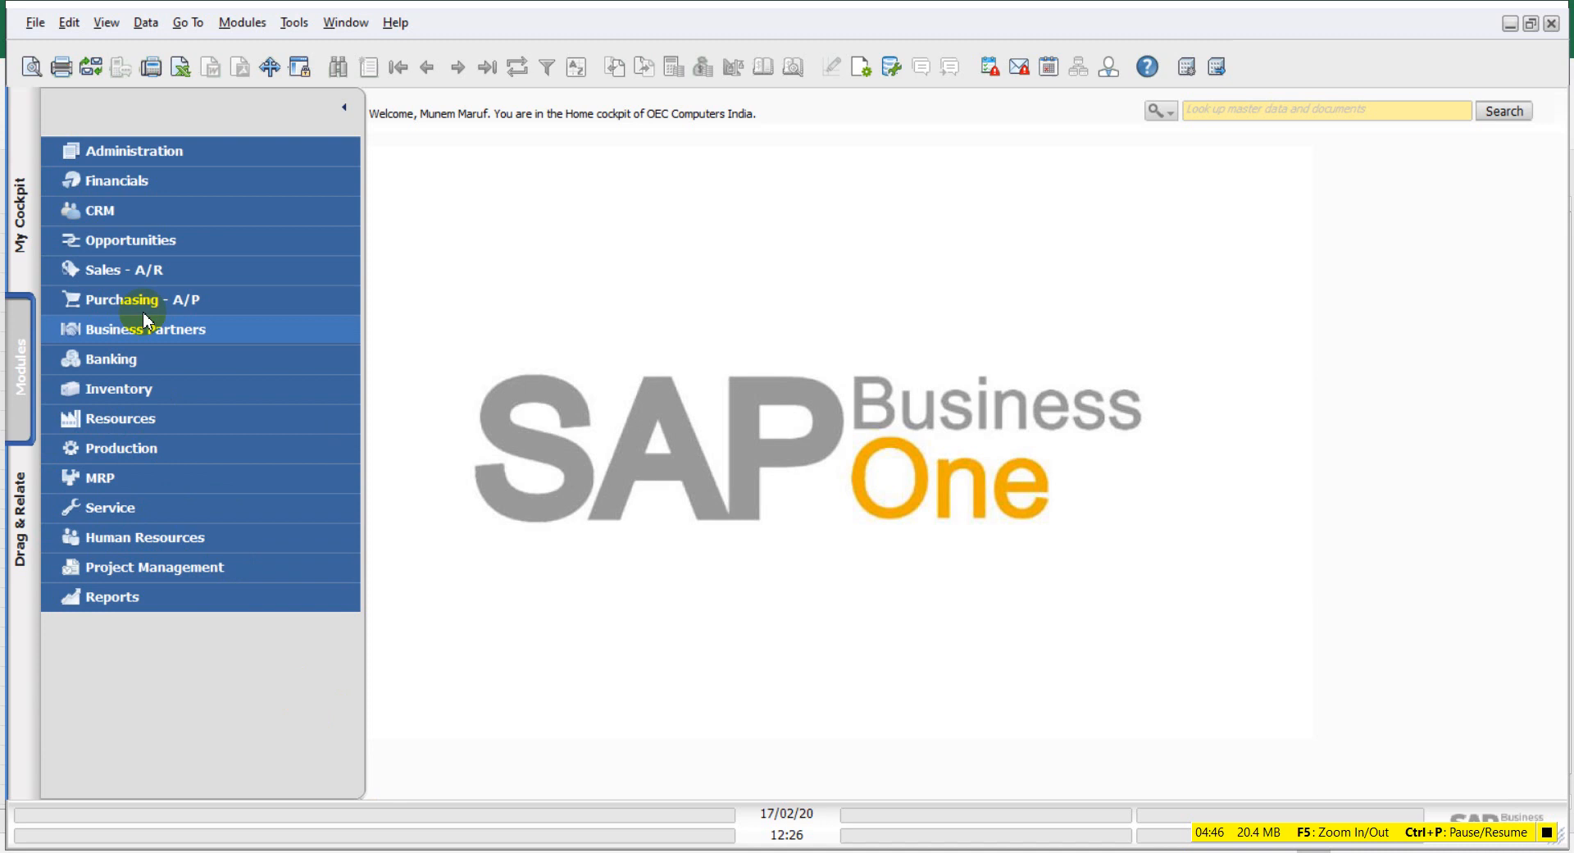
pyautogui.click(173, 396)
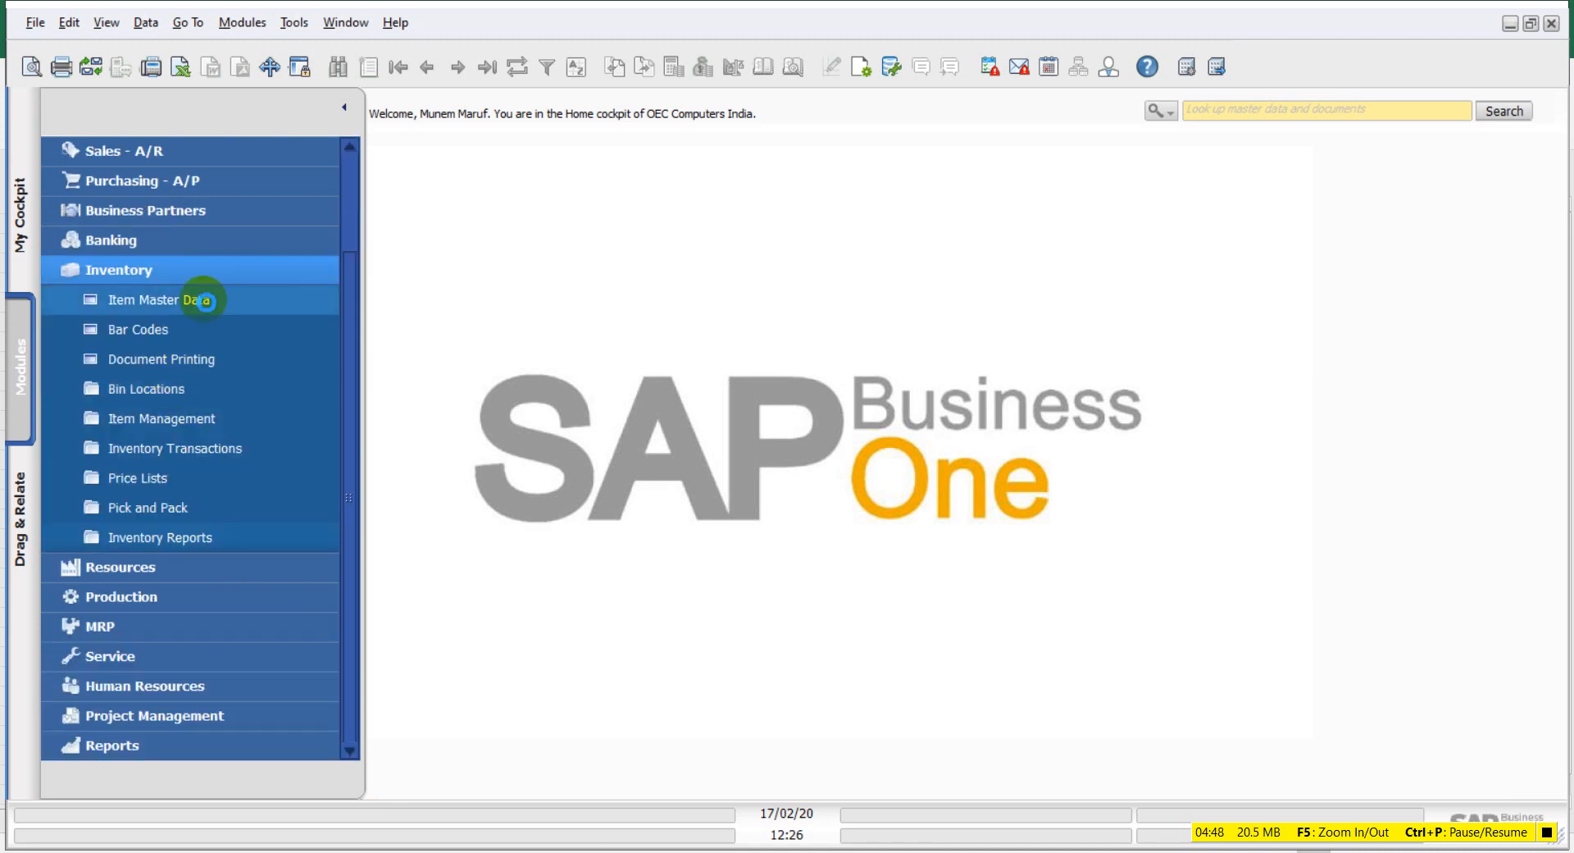
pyautogui.click(203, 301)
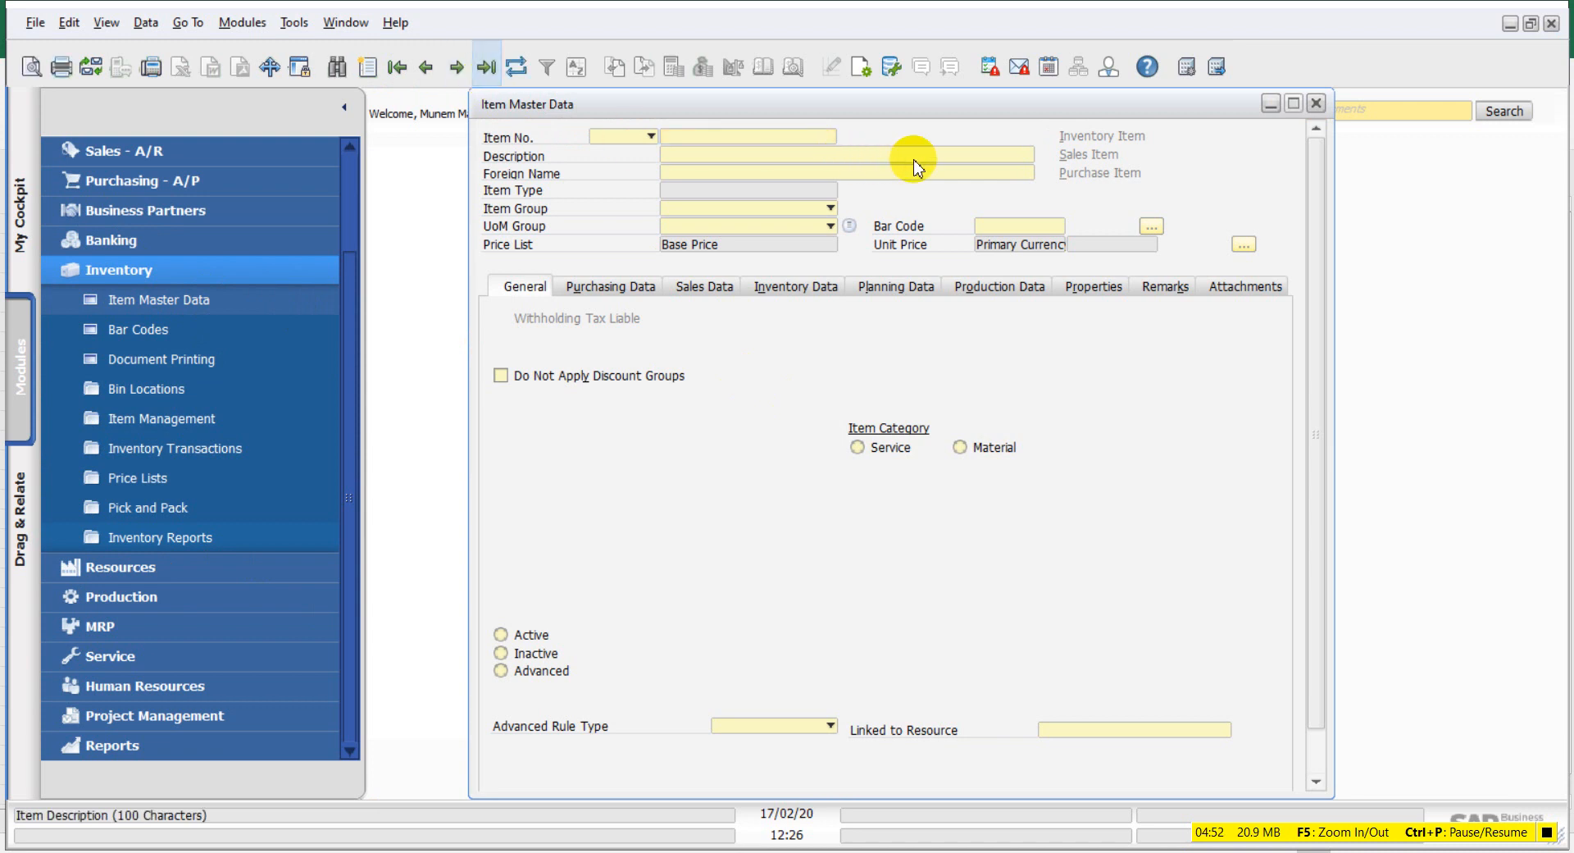
# - Browse back from the last item record to Tablet PC 64GB White and duplicate that item
pyautogui.press('pagedown')
pyautogui.rightClick(954, 138)
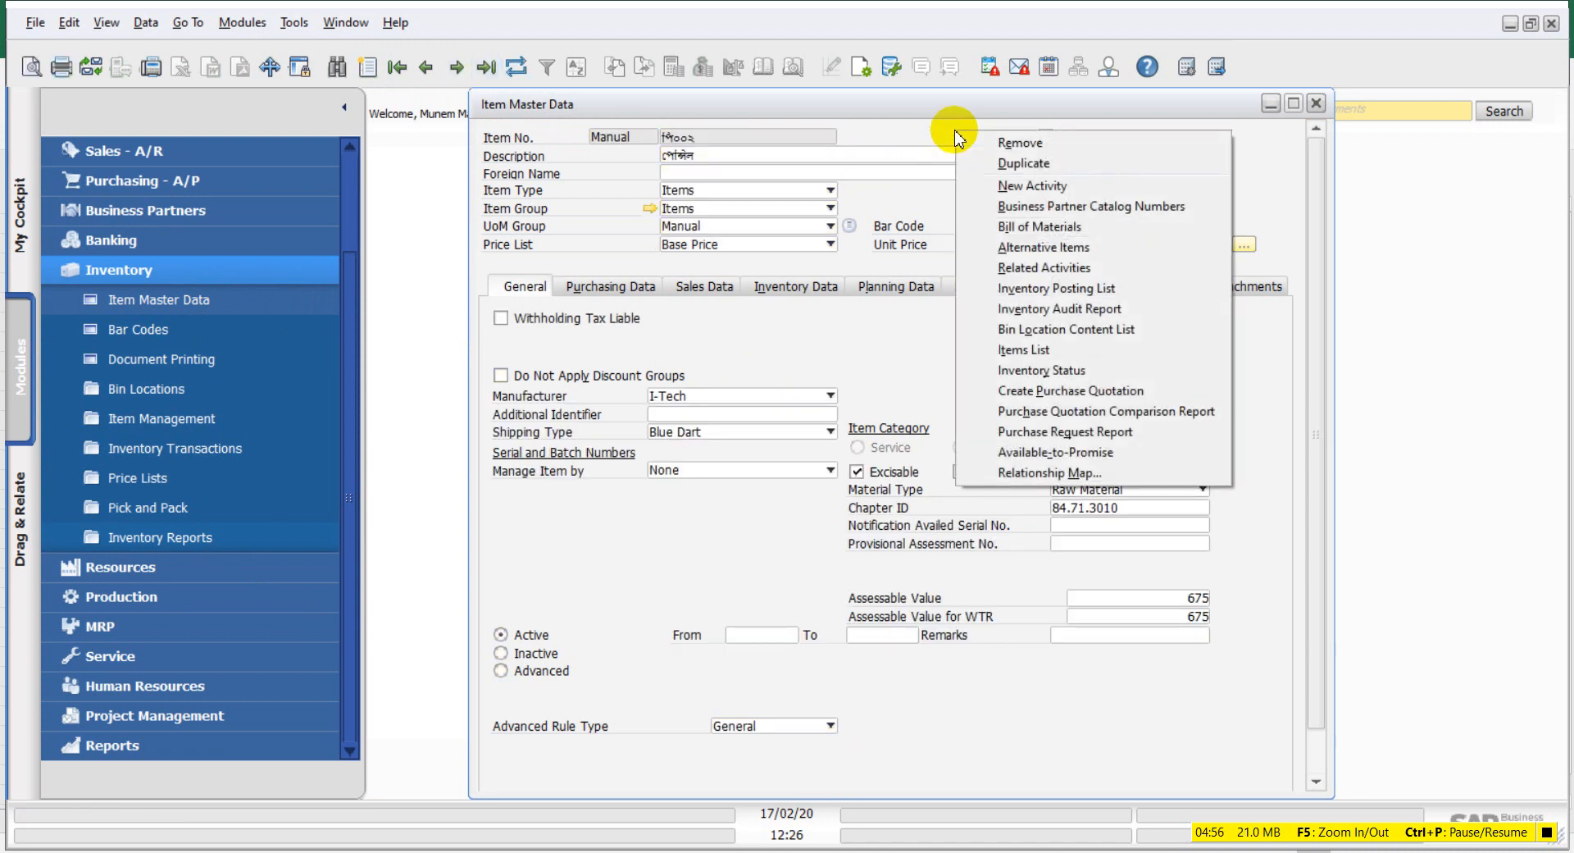
pyautogui.click(897, 134)
pyautogui.click(427, 73)
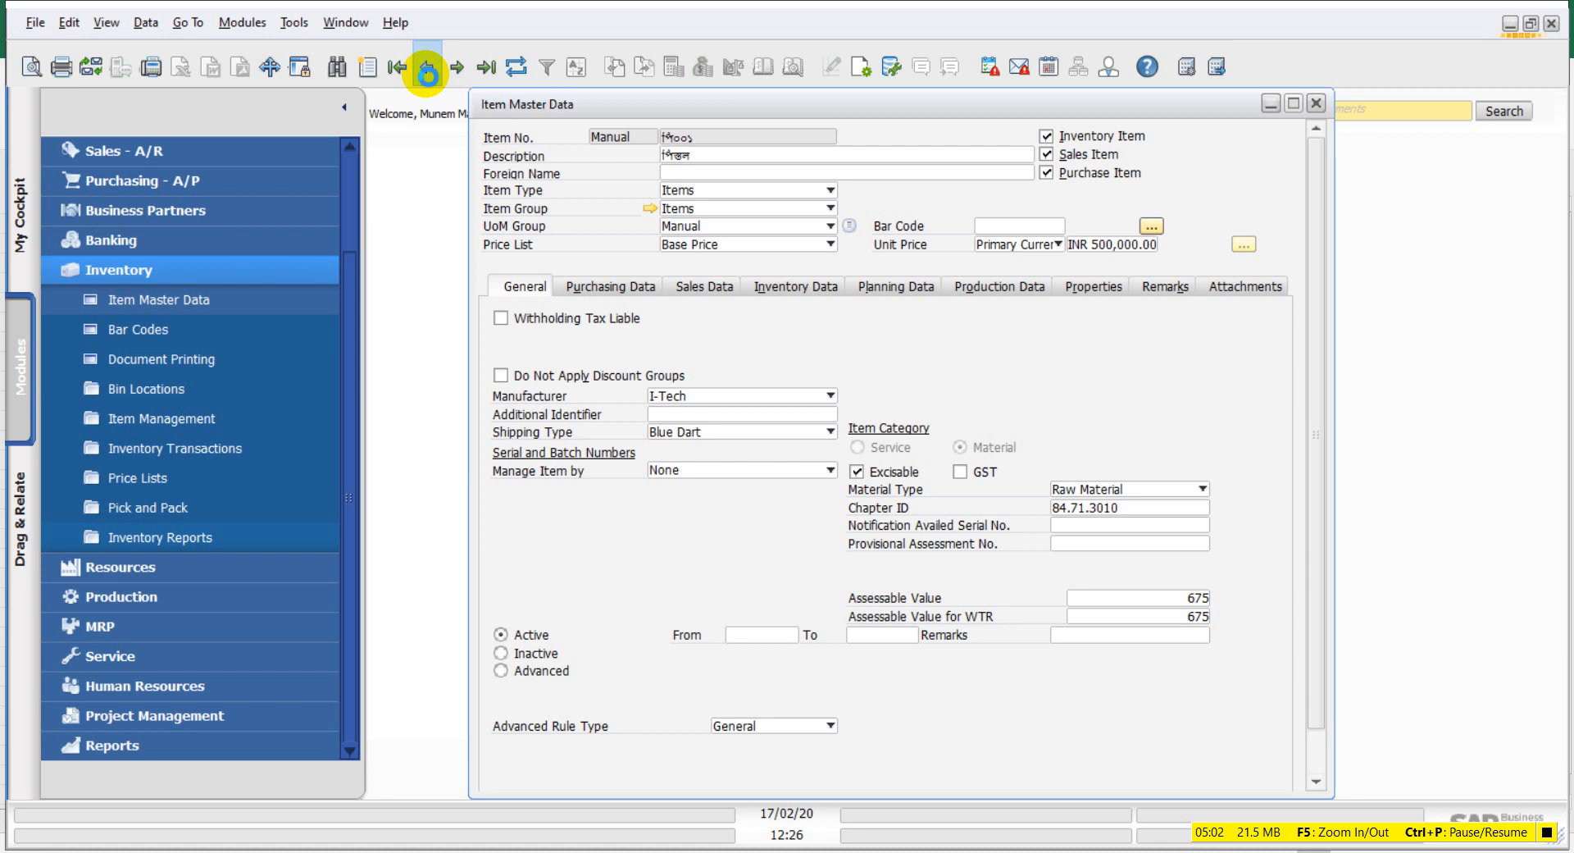
pyautogui.click(427, 73)
pyautogui.rightClick(952, 126)
pyautogui.click(989, 161)
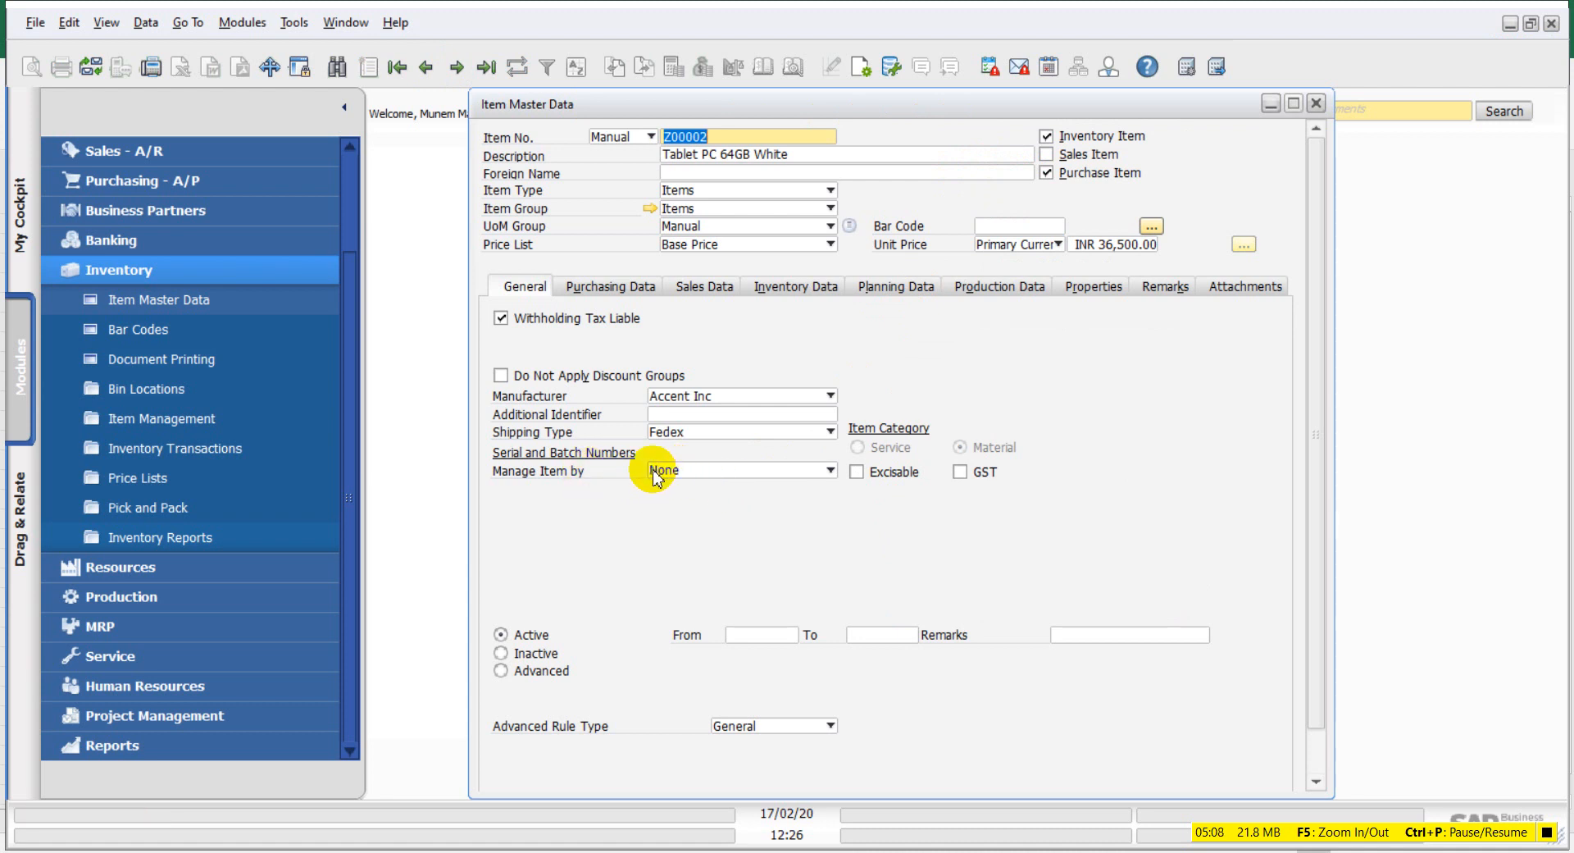
# - Review the item's Manage Item by options, keeping None, and compare them with the ManageSerialNumbers values in the Excel workbook
pyautogui.click(736, 472)
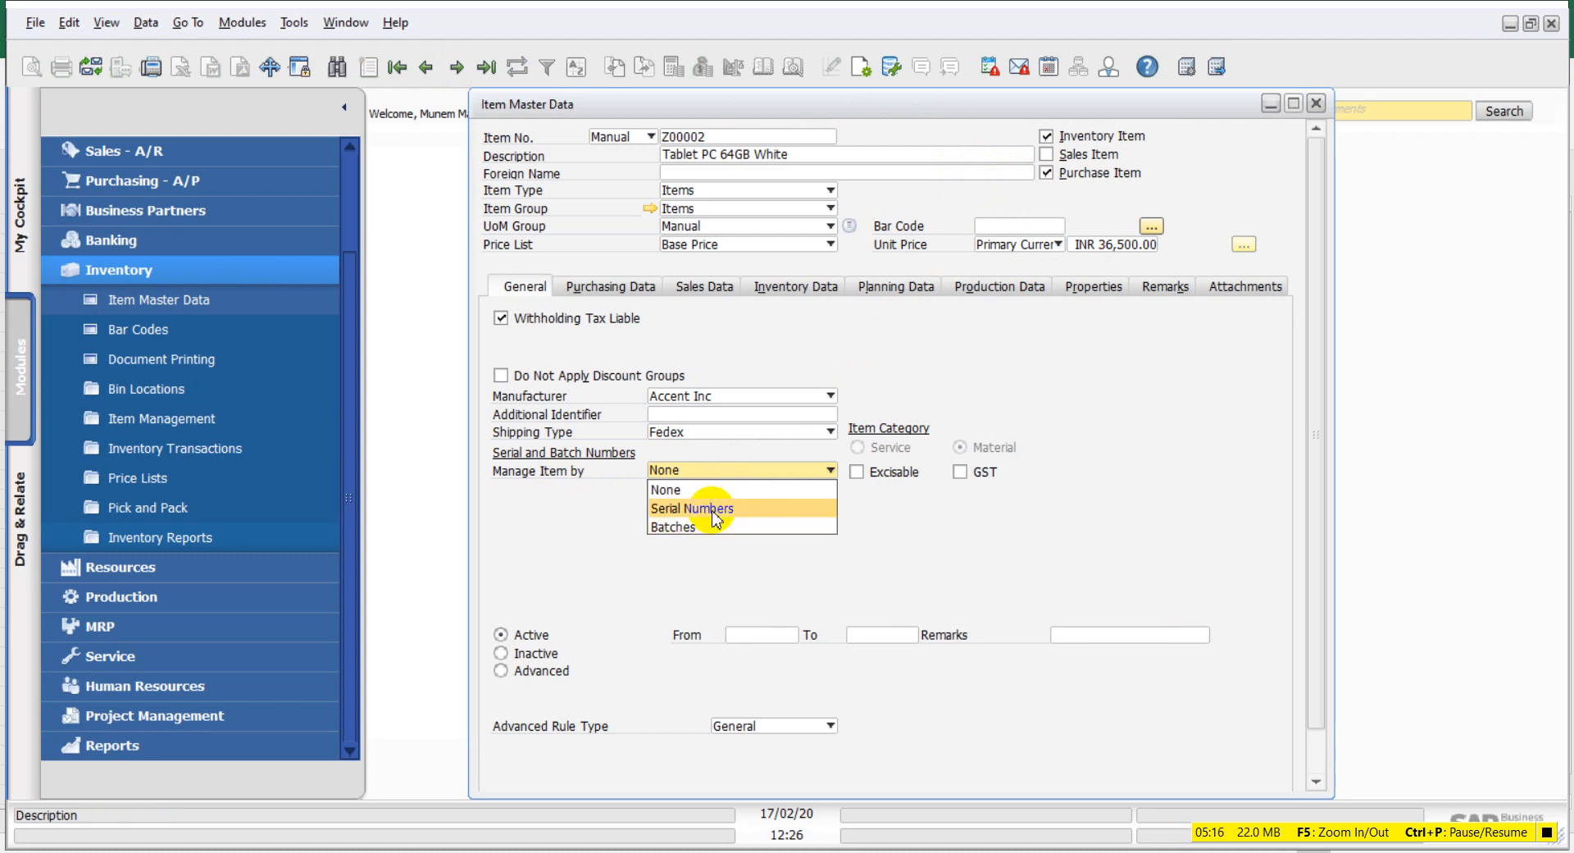
pyautogui.click(784, 490)
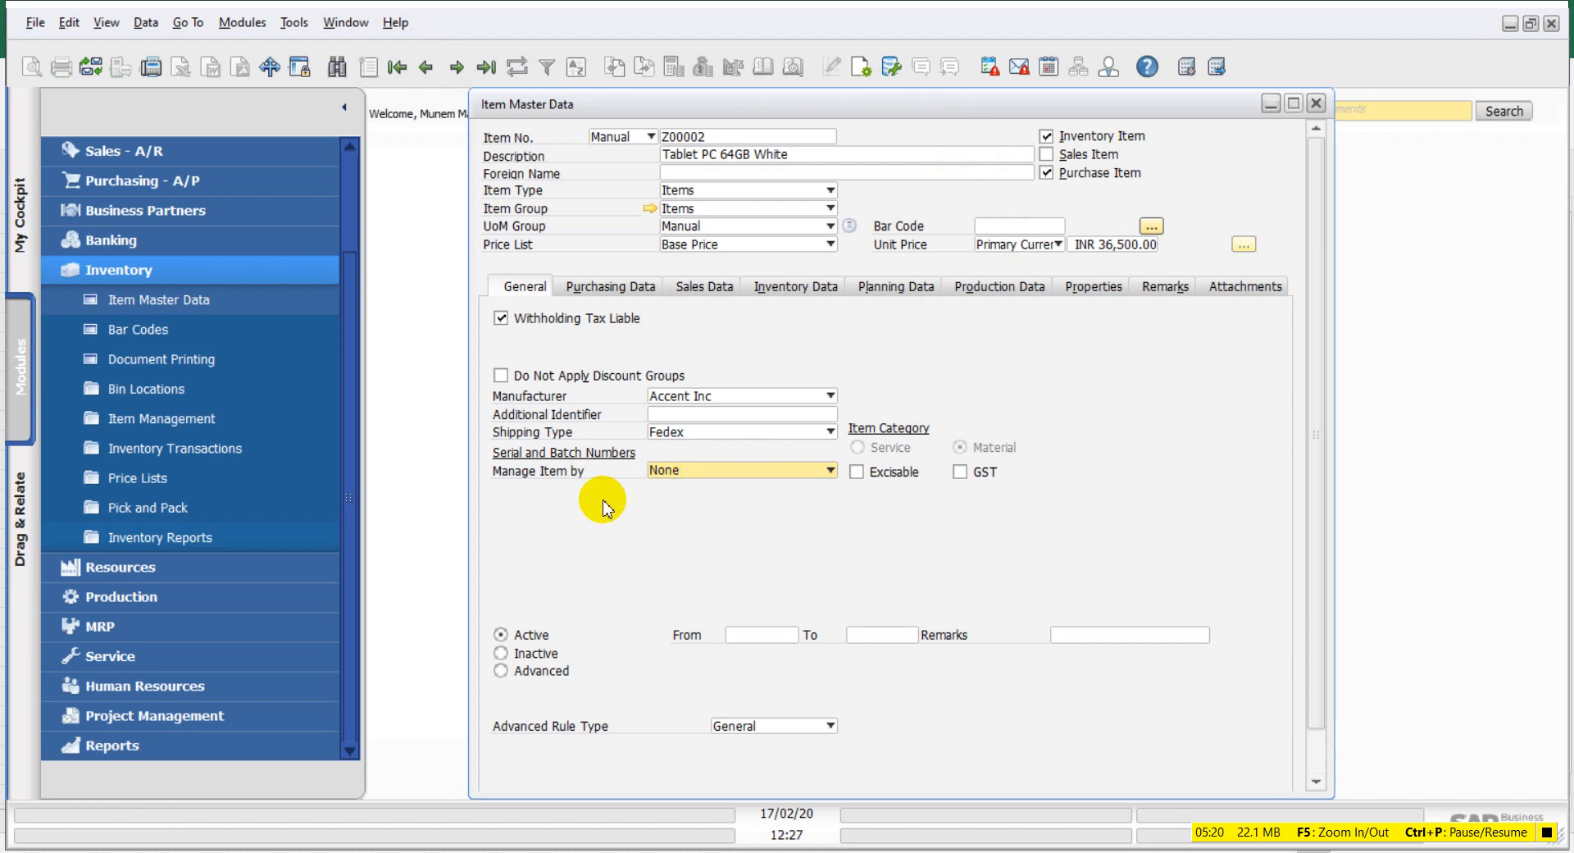
pyautogui.click(680, 851)
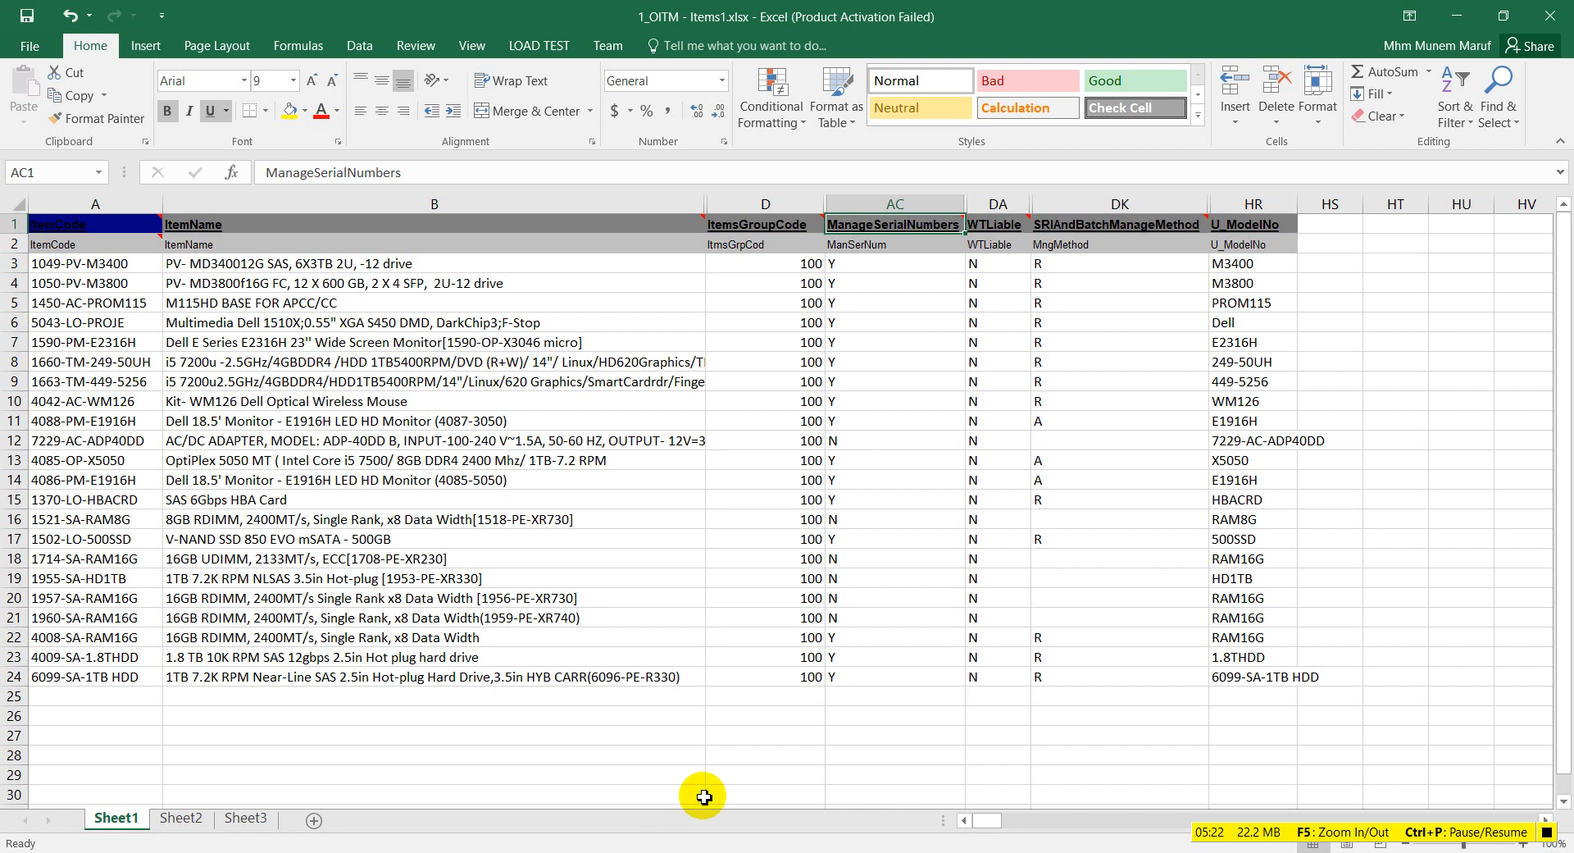
pyautogui.click(859, 262)
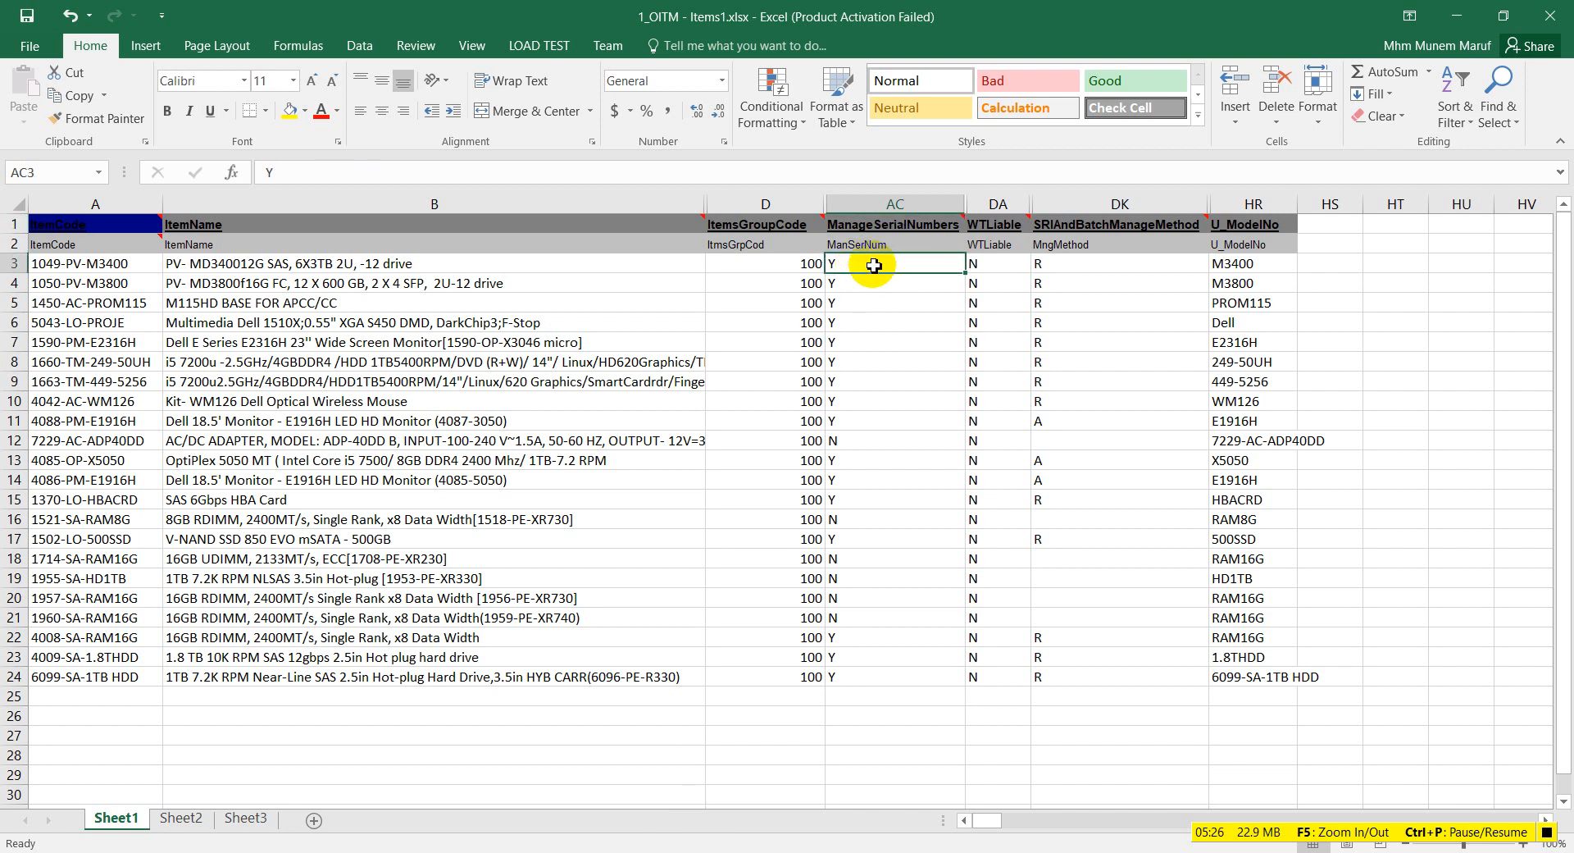
pyautogui.click(874, 440)
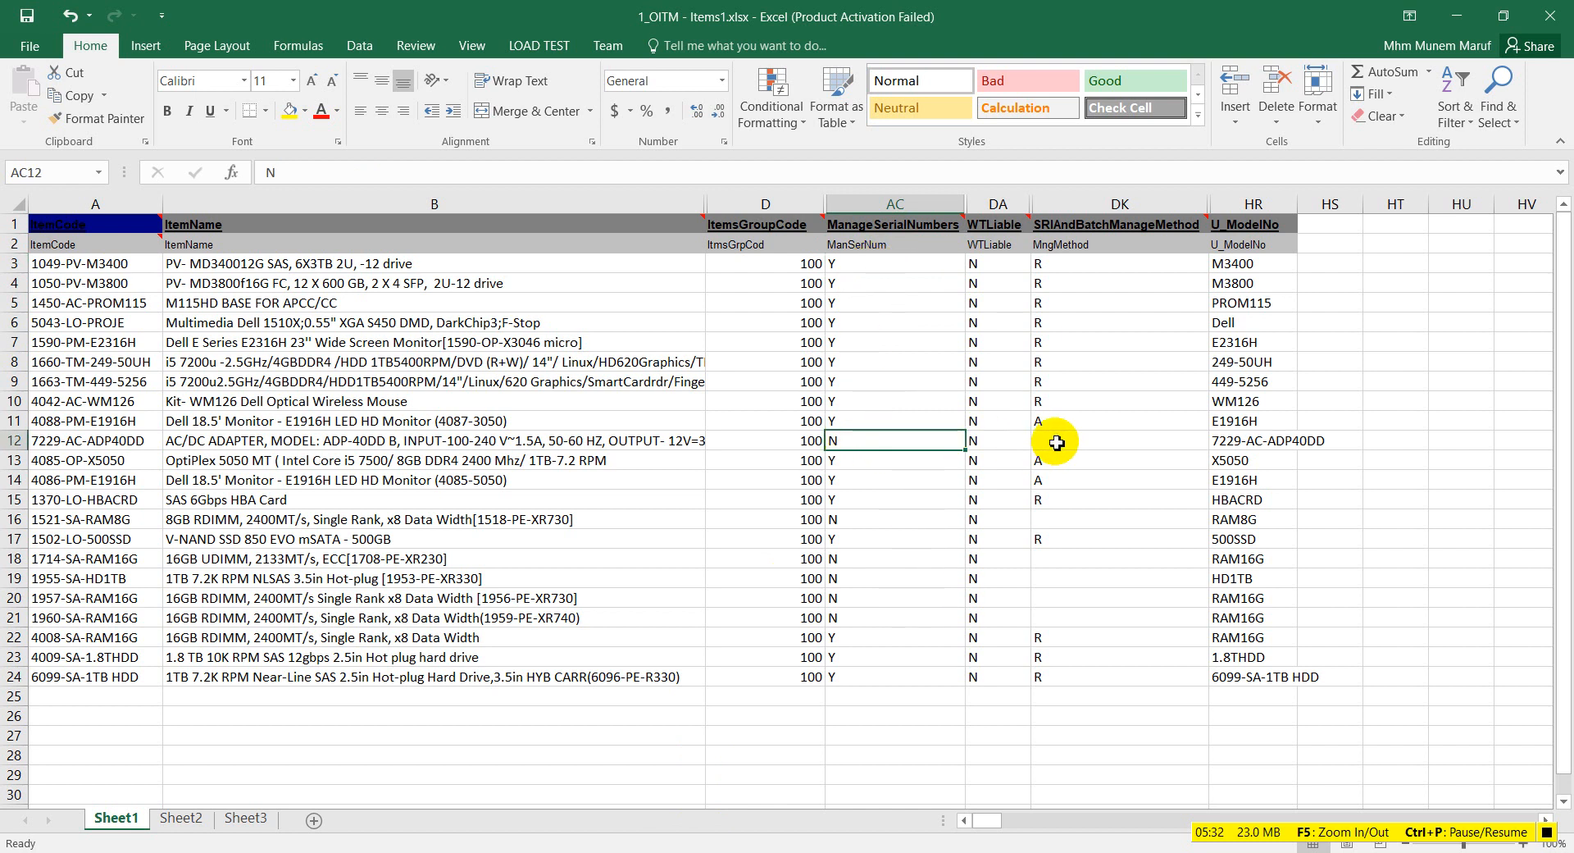
# - Compare the workbook's WTLiable column with the Withholding Tax Liable setting in the SAP Business One item record
pyautogui.click(982, 224)
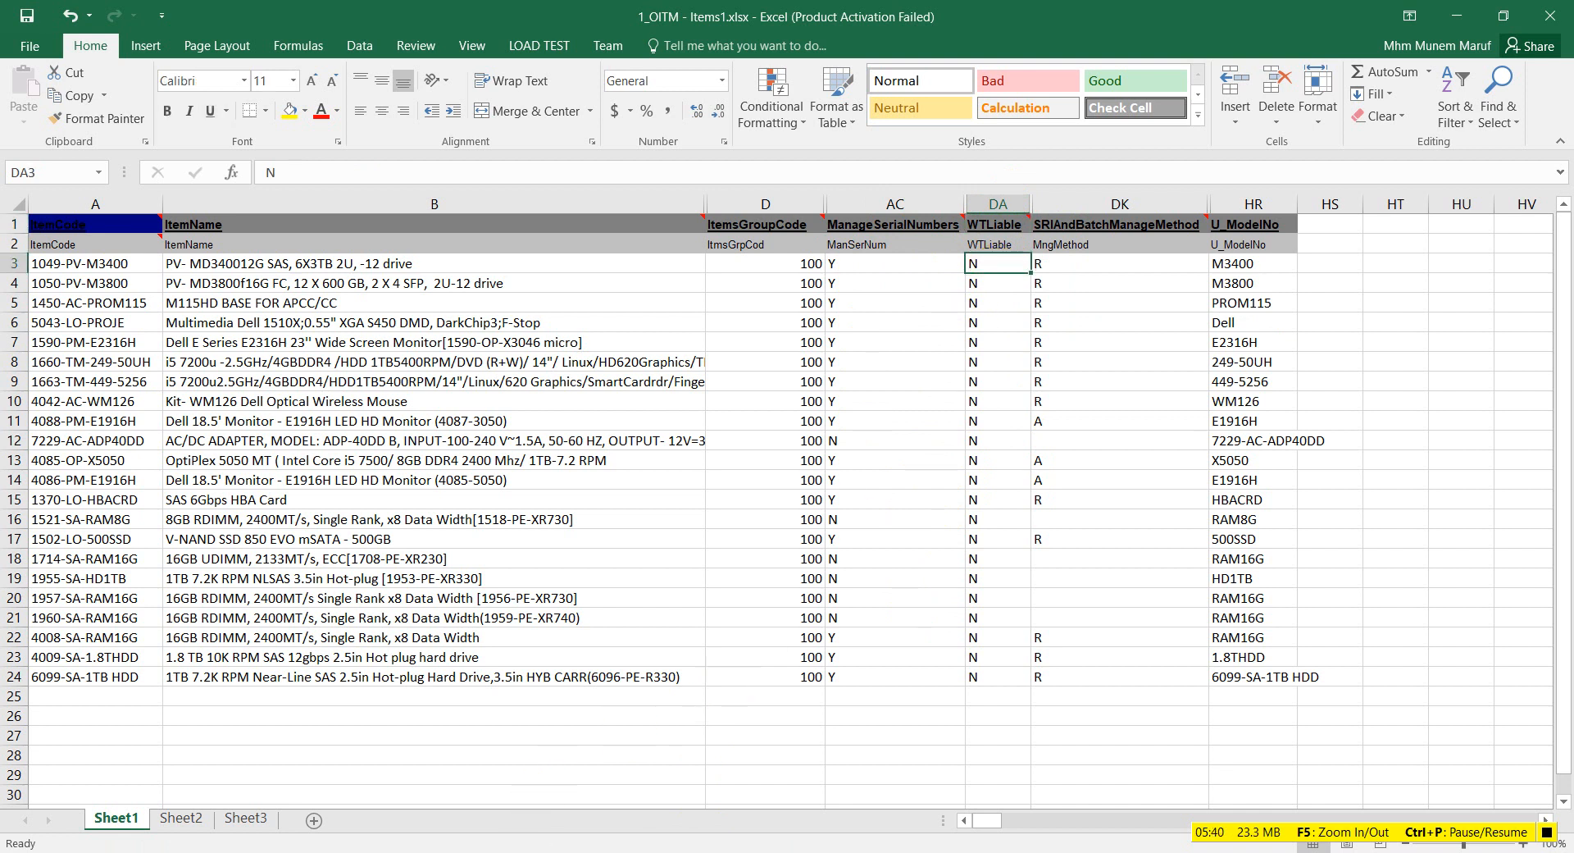
pyautogui.click(532, 848)
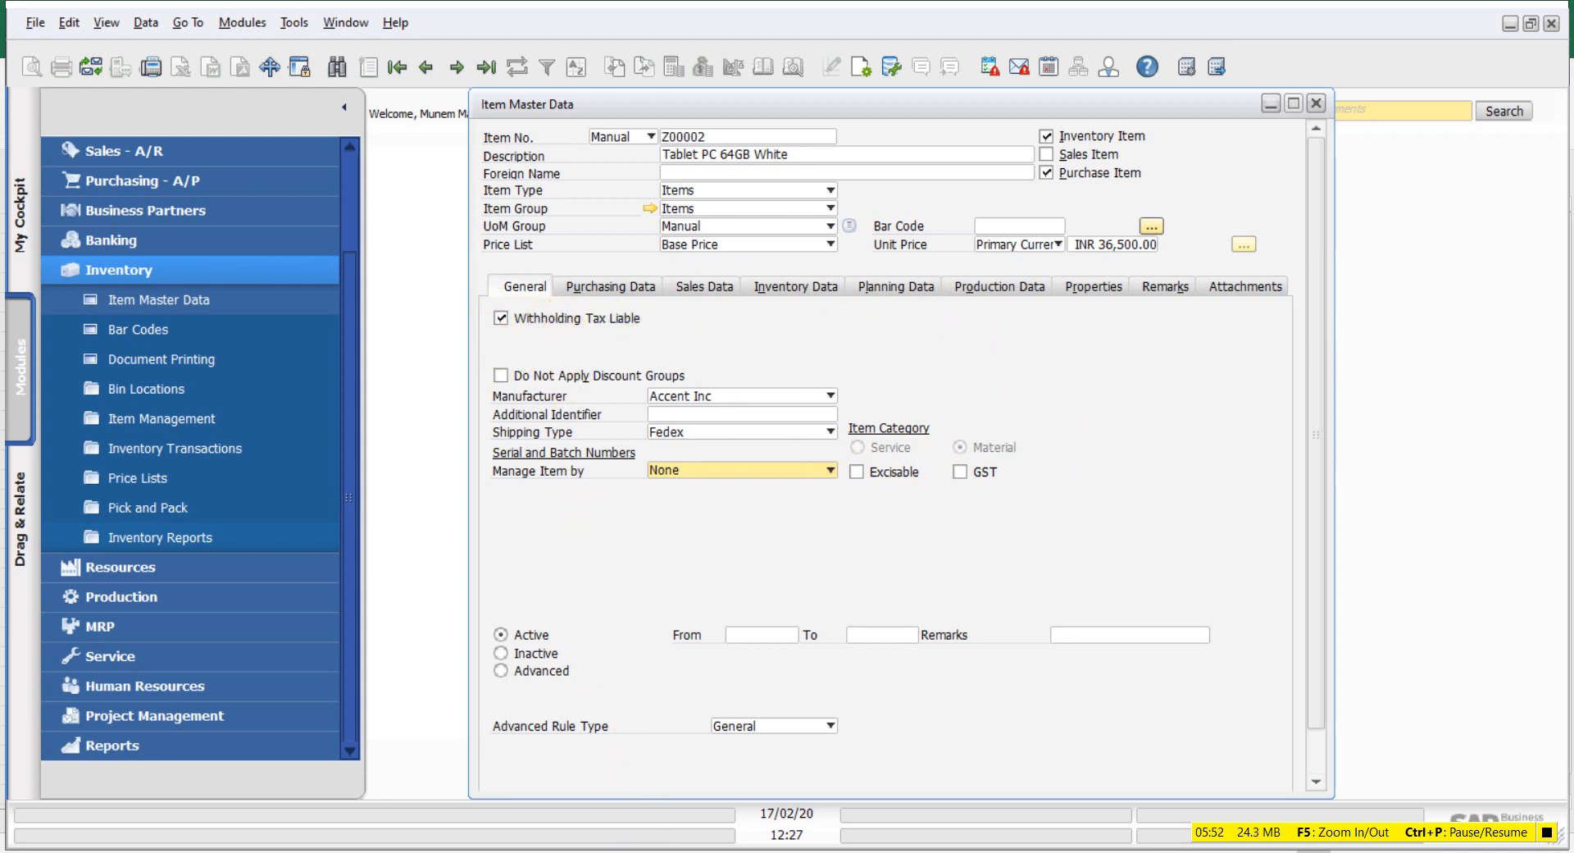
pyautogui.click(679, 852)
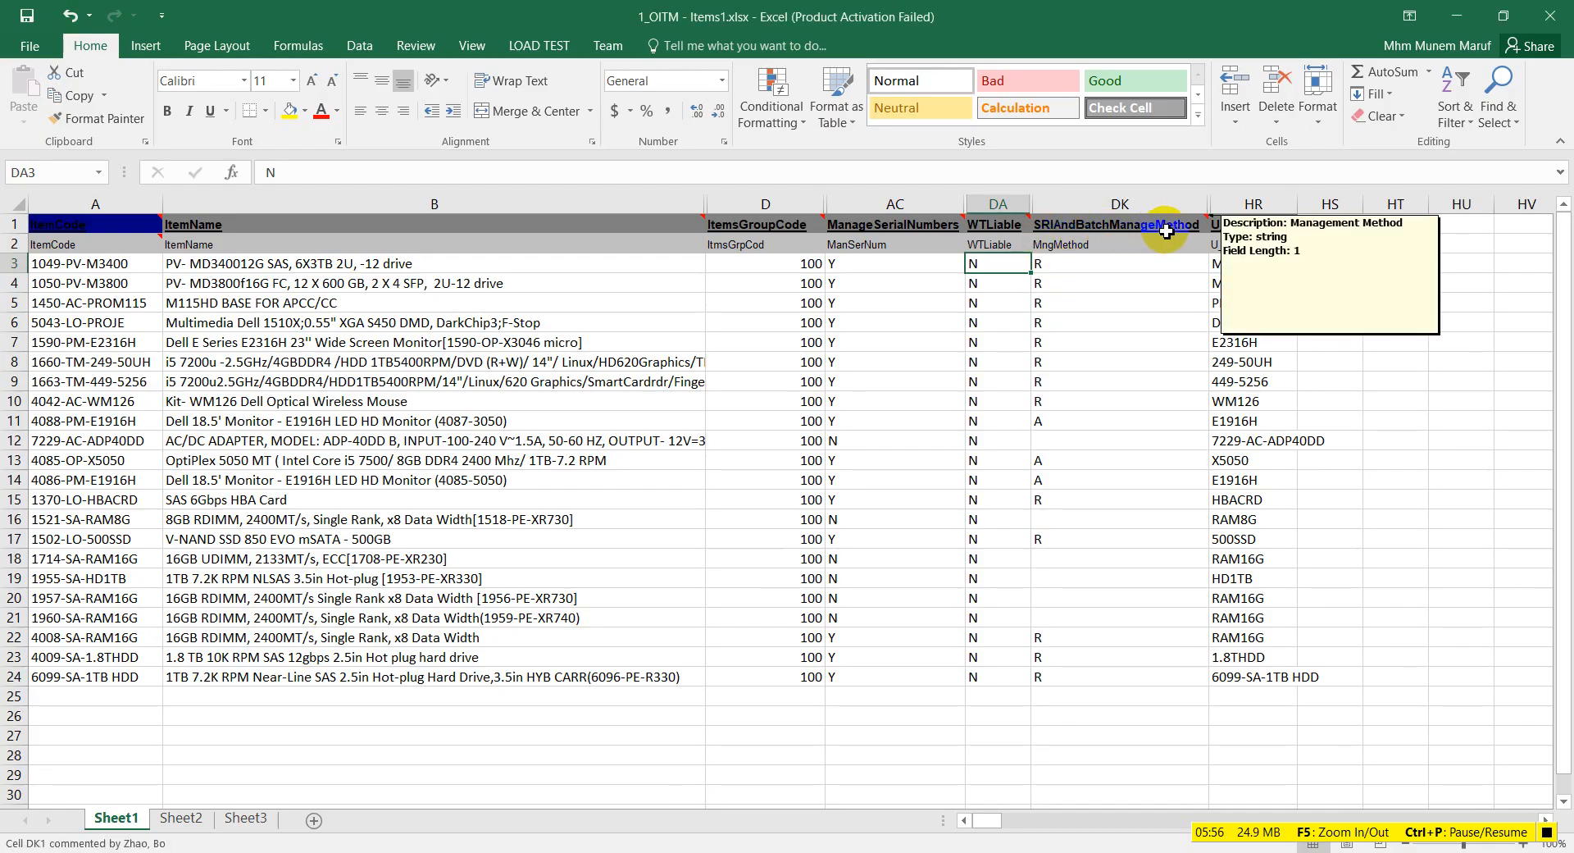
# - Inspect the SRIAndBatchManageMethod column, including the entries for items 1049-PV-M3400, 1663-TM-449-5256 and 7229-AC-ADP40DD
pyautogui.click(1128, 263)
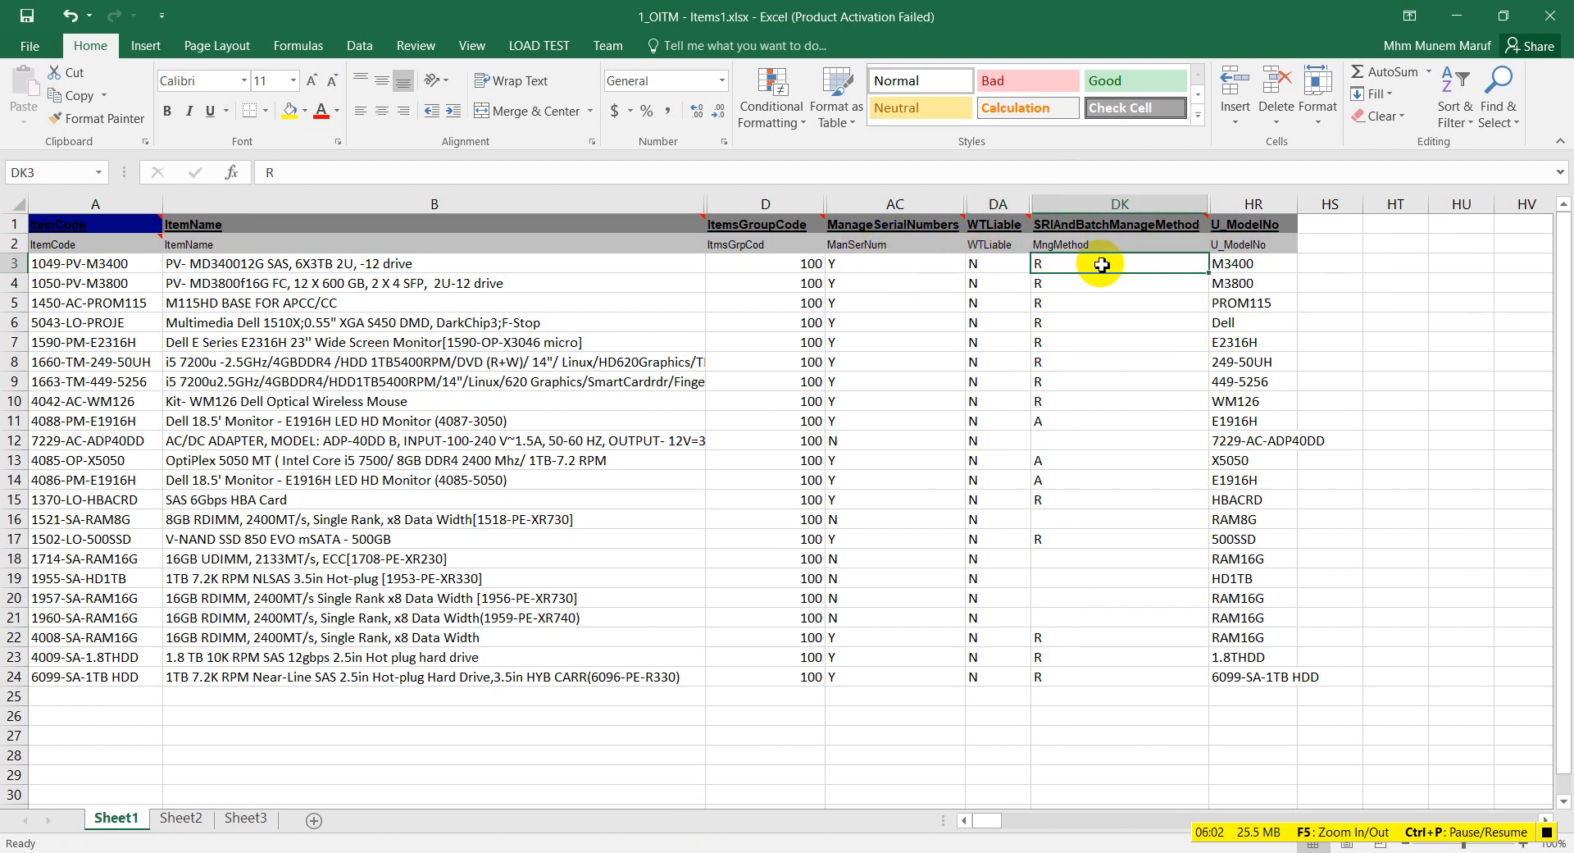
pyautogui.click(1103, 207)
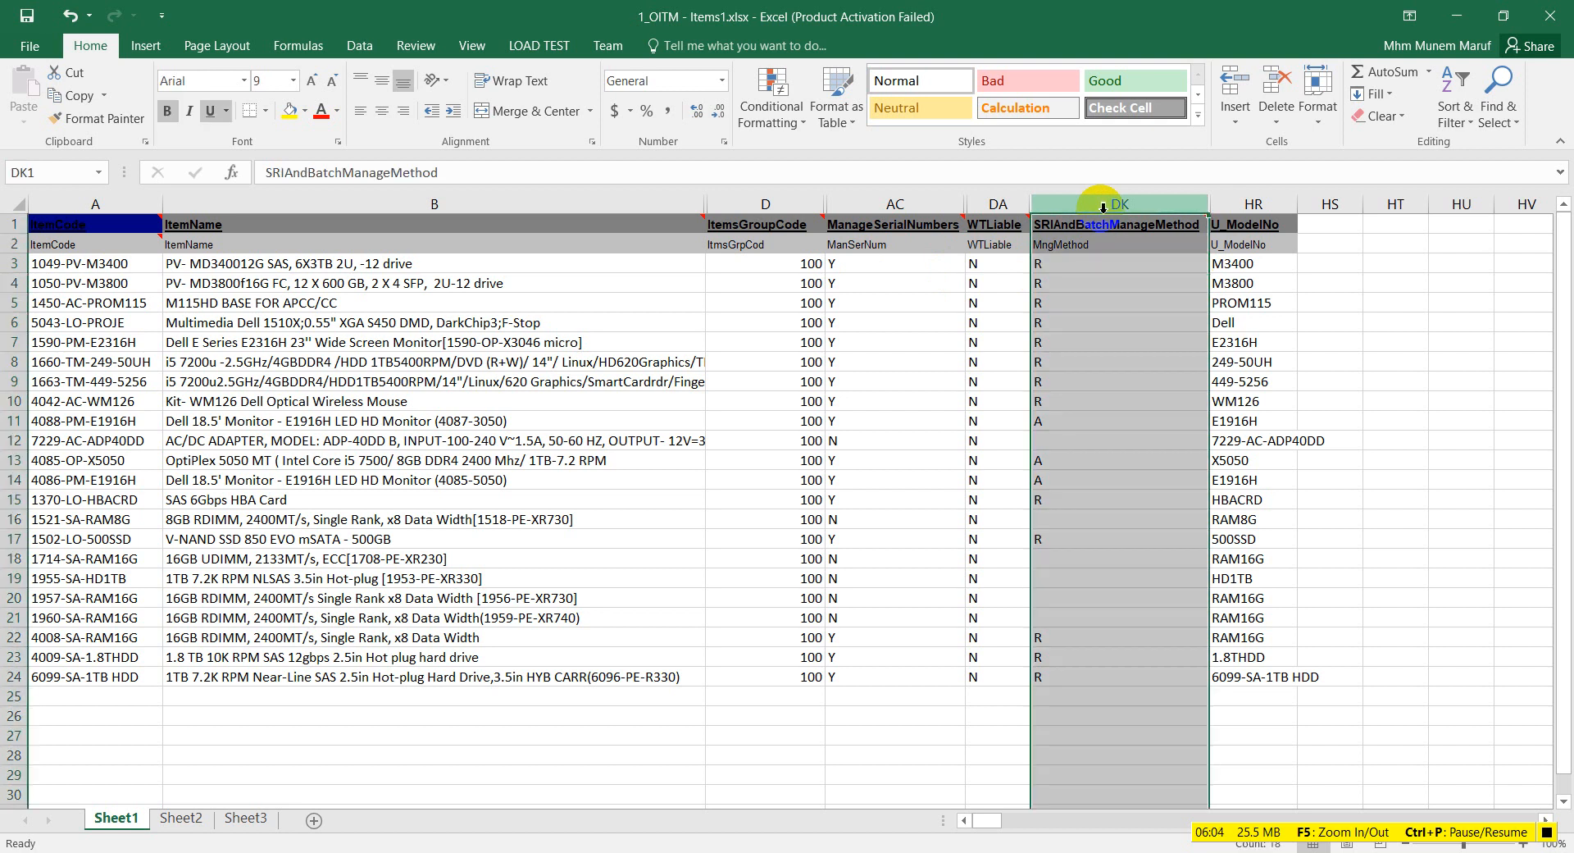
pyautogui.click(1160, 381)
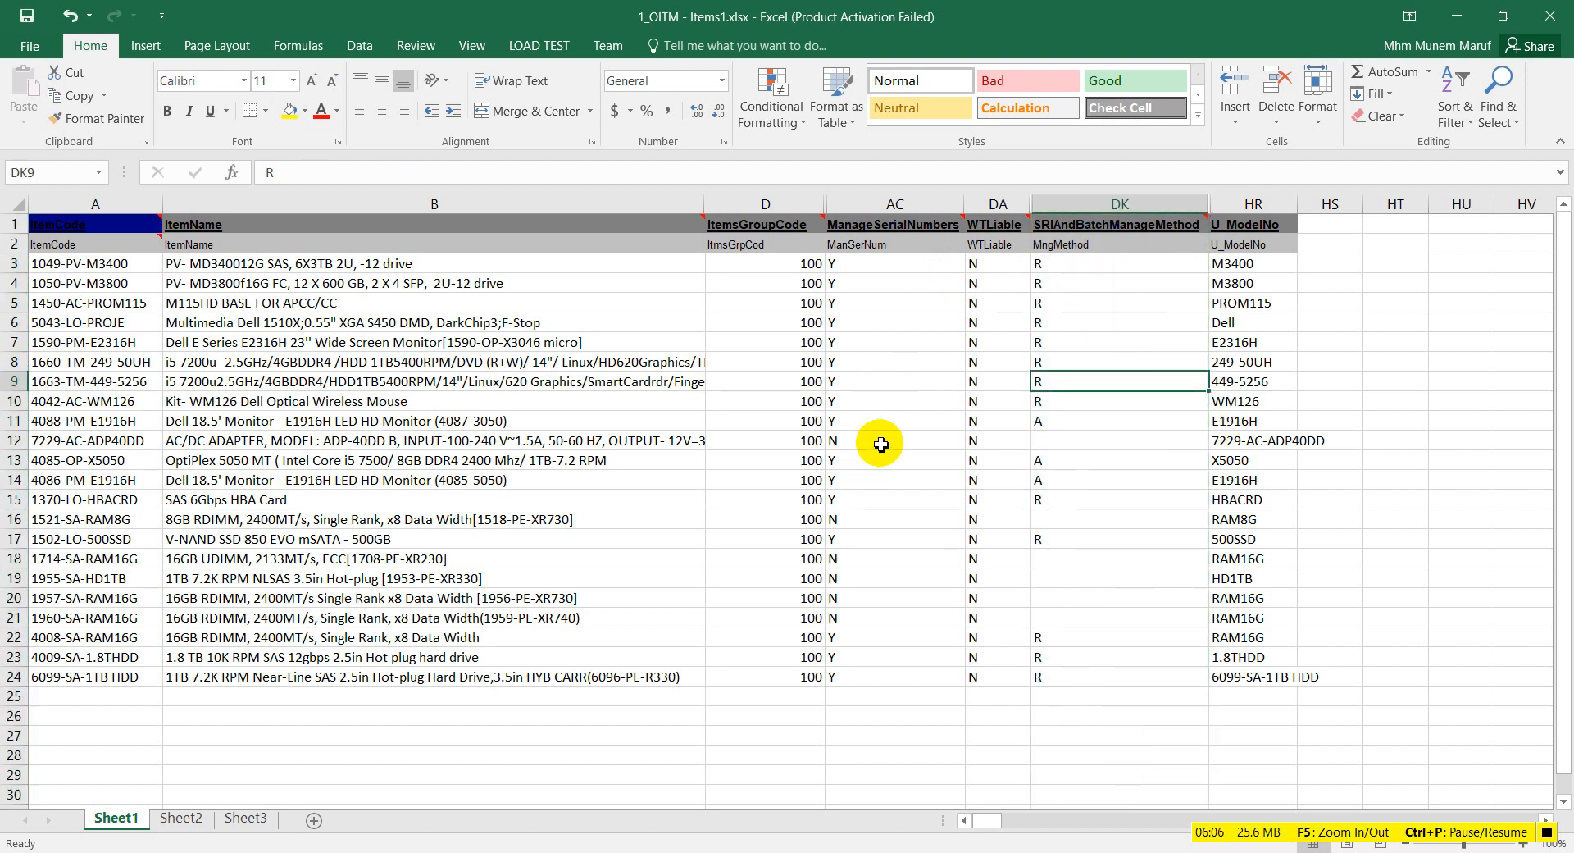
pyautogui.click(1072, 440)
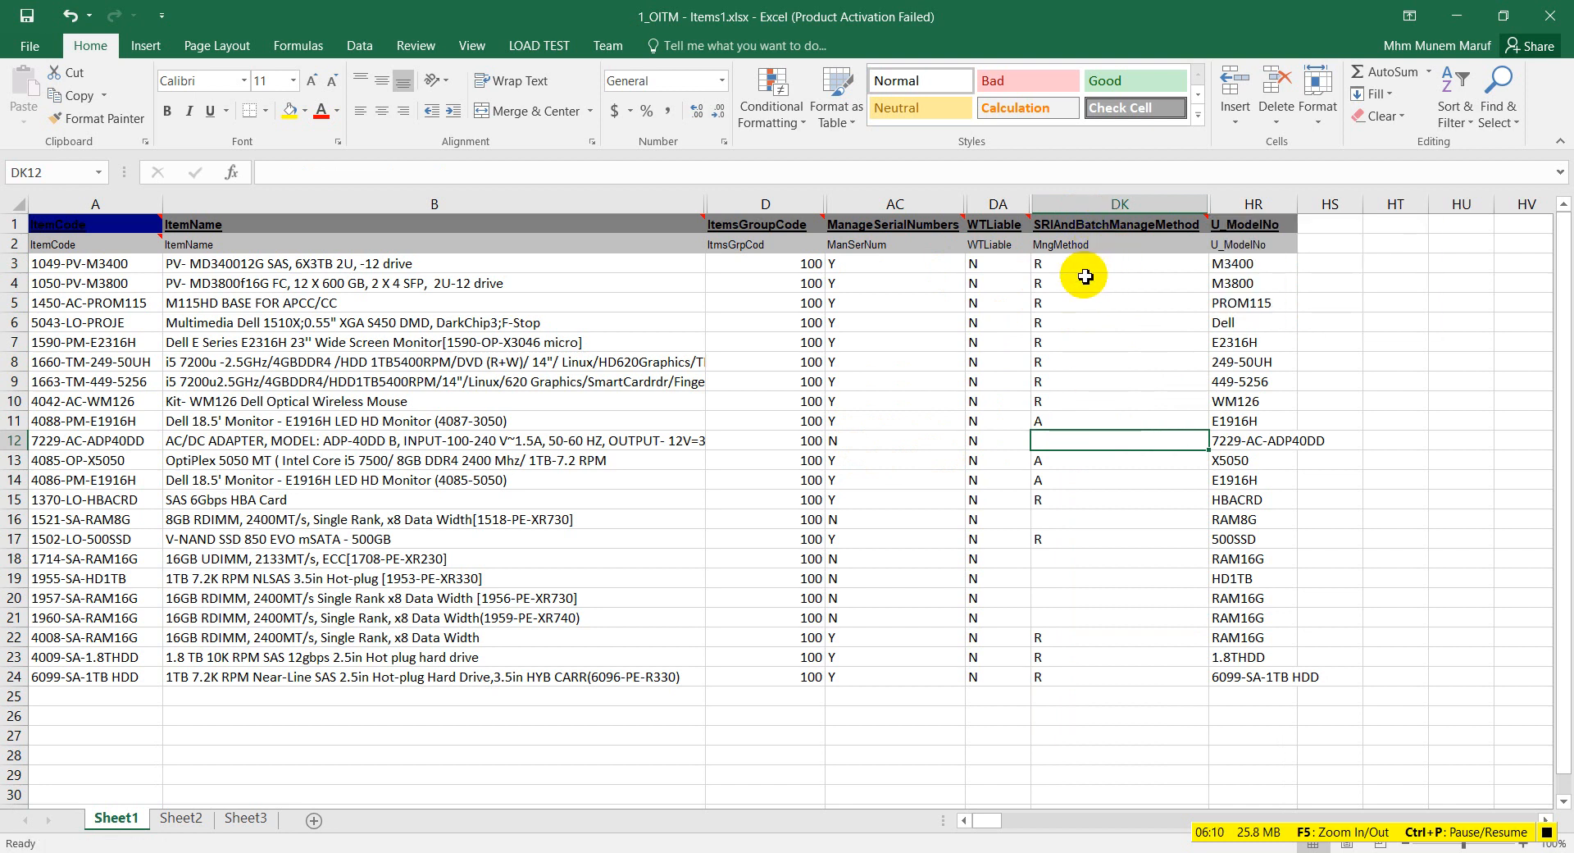
# - Switch to the SAP Business One item record and set Manage Item by to Serial Numbers with Management Method On Every Transaction
pyautogui.click(424, 838)
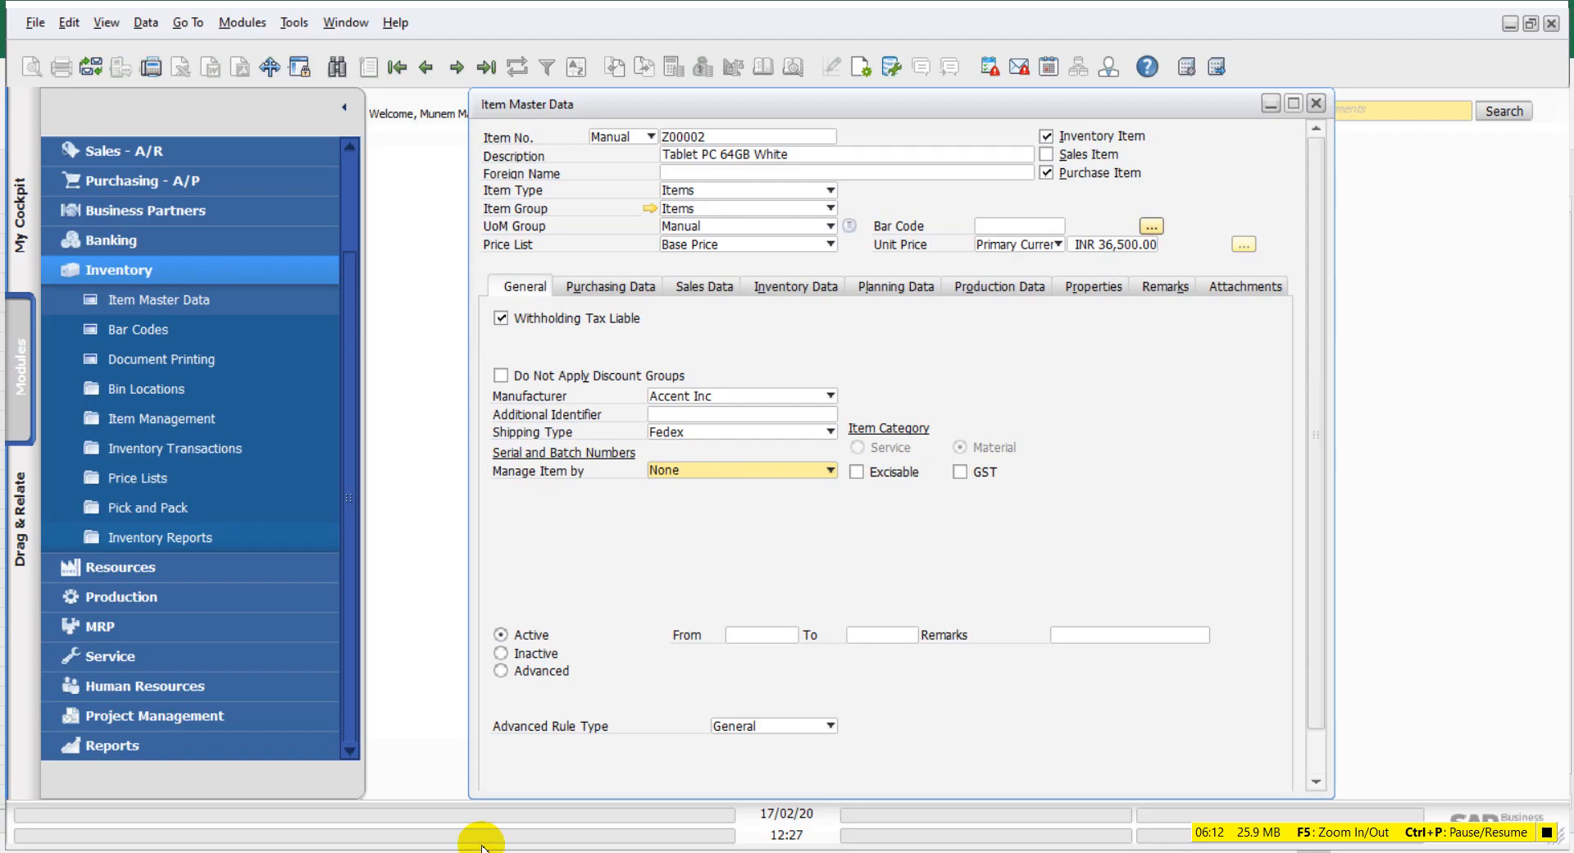
pyautogui.click(702, 473)
pyautogui.click(705, 503)
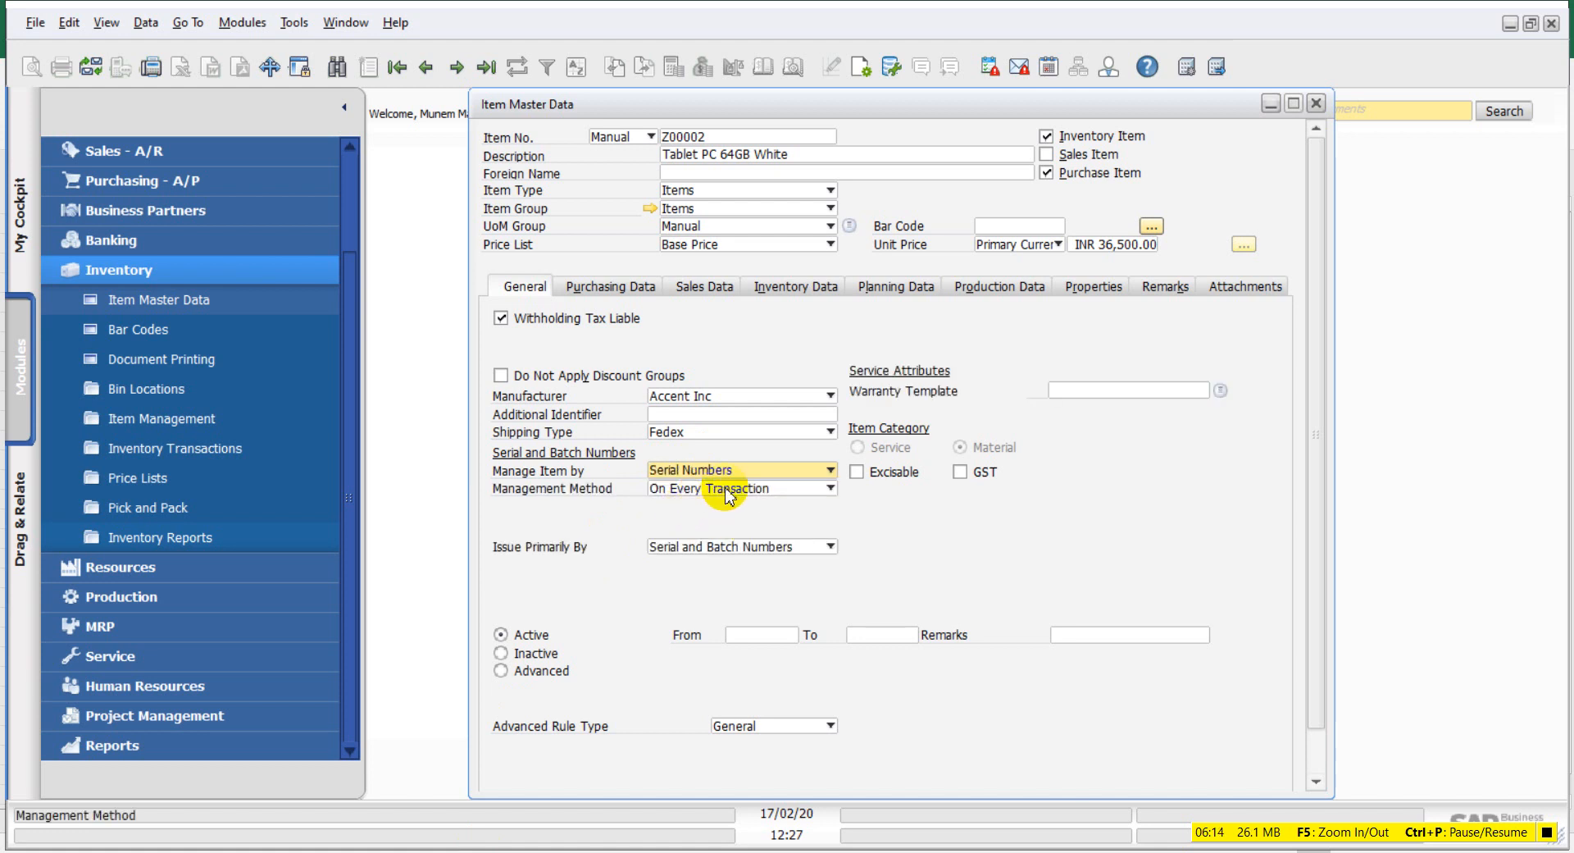
pyautogui.click(724, 489)
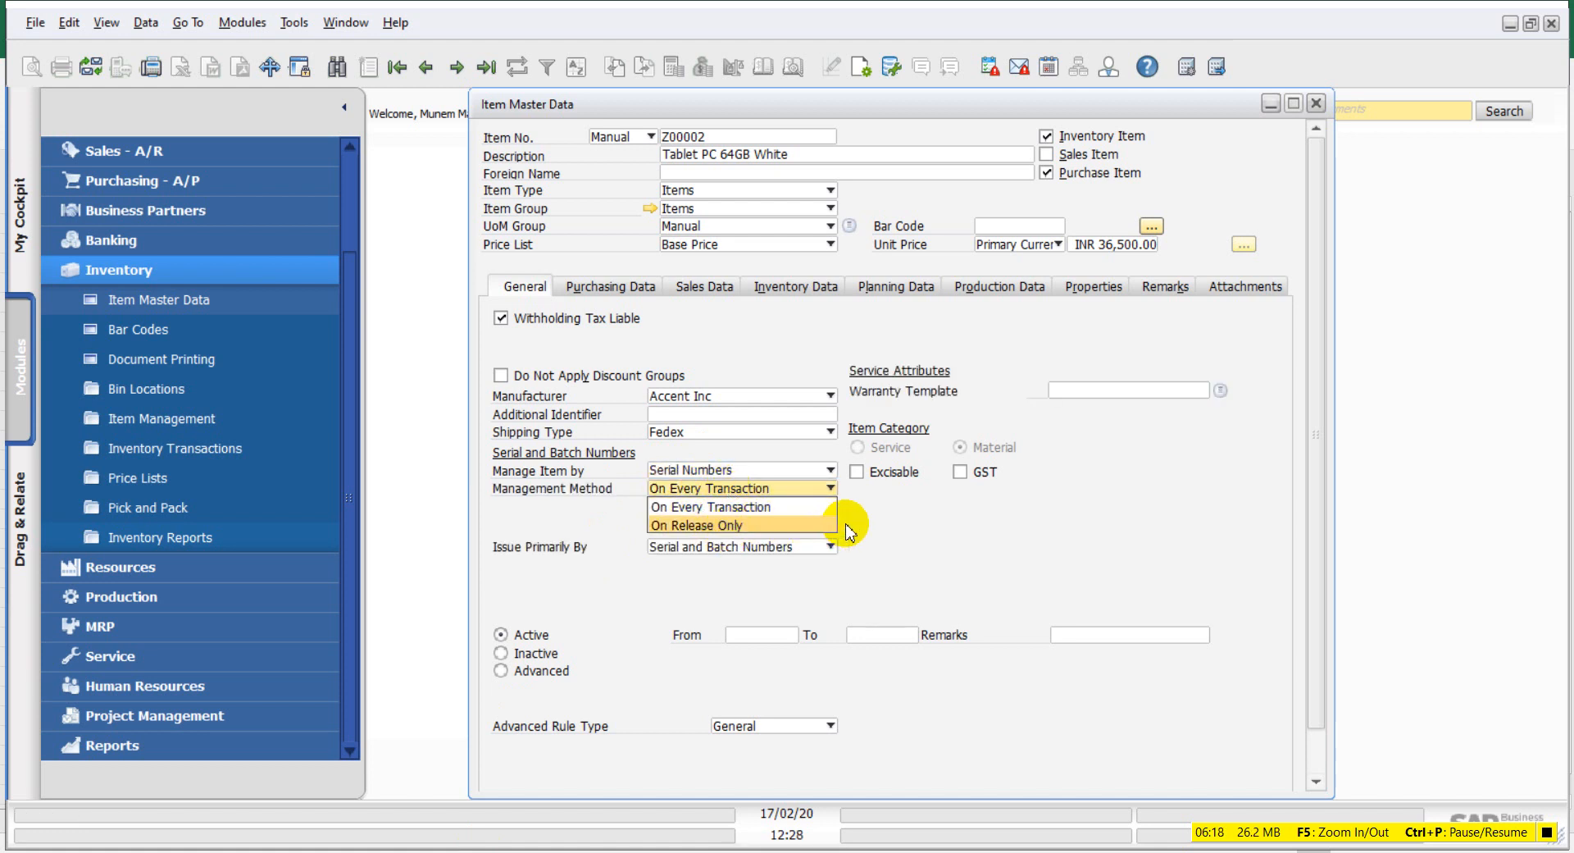
pyautogui.click(811, 507)
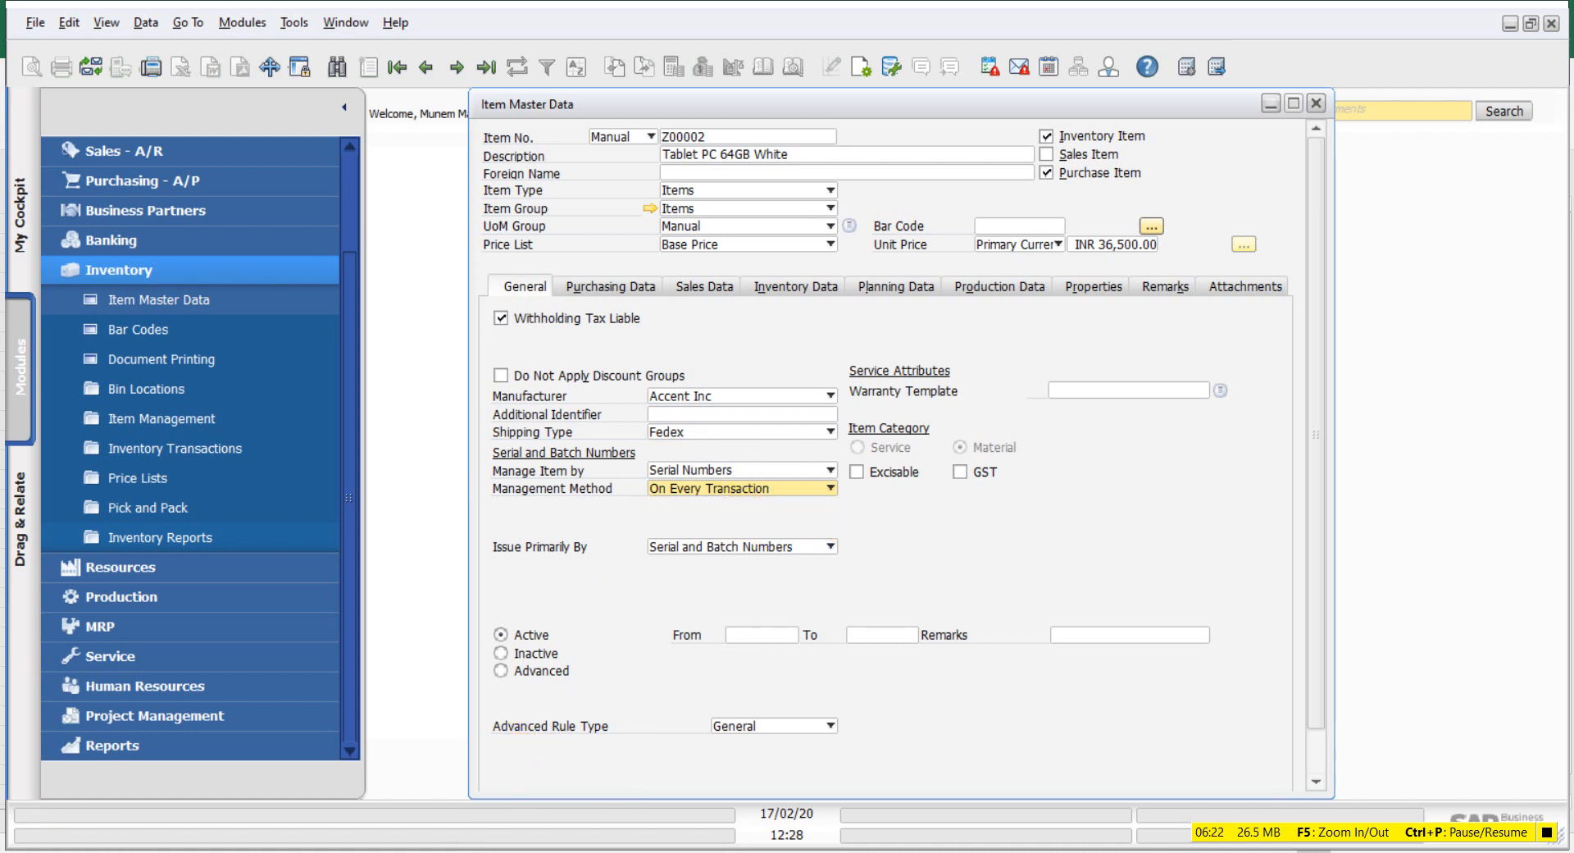
# - Return to the Excel workbook and check the SRIAndBatchManageMethod entries for items 7229-AC-ADP40DD and 4088-PM-E1916H
pyautogui.hotkey('alt', 'Tab')
pyautogui.click(1125, 438)
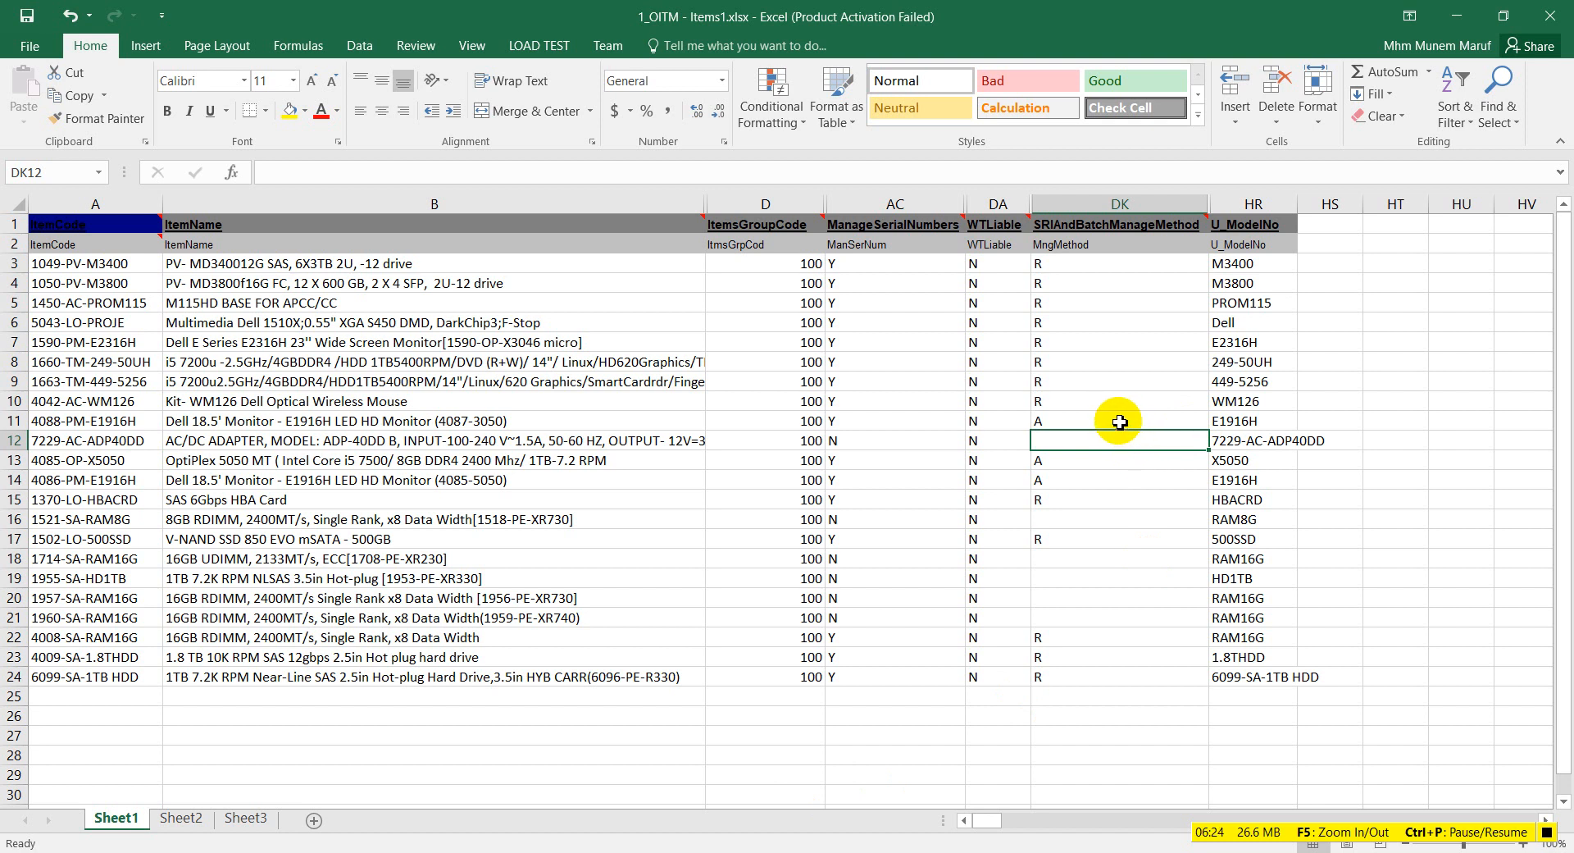
pyautogui.click(1068, 421)
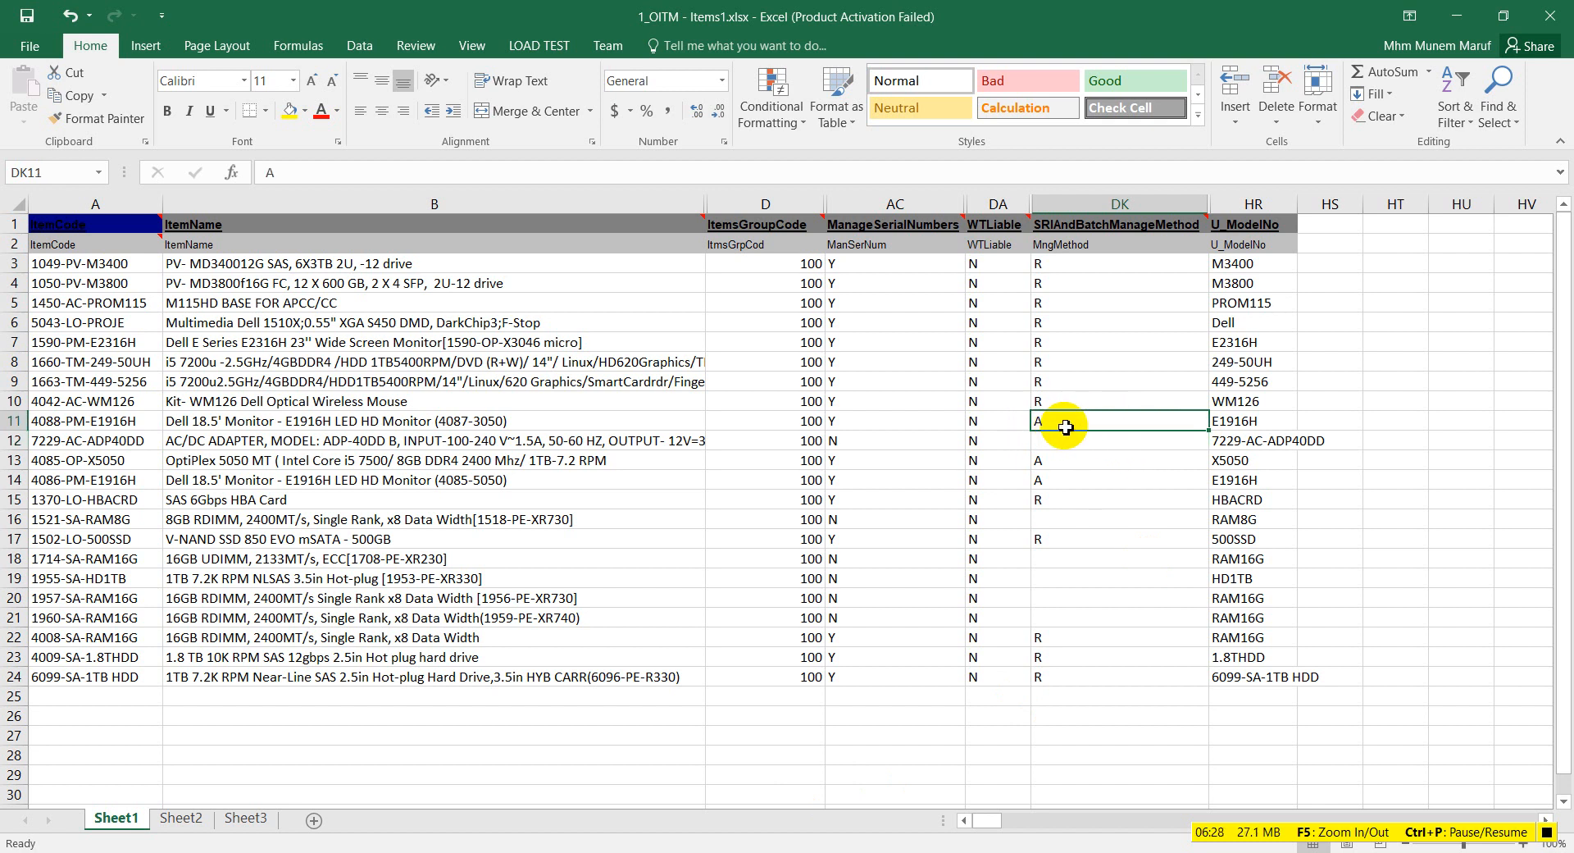
# - Compare the SRIAndBatchManageMethod entries for items 1049-PV-M3400 and 4088-PM-E1916H
pyautogui.click(1091, 264)
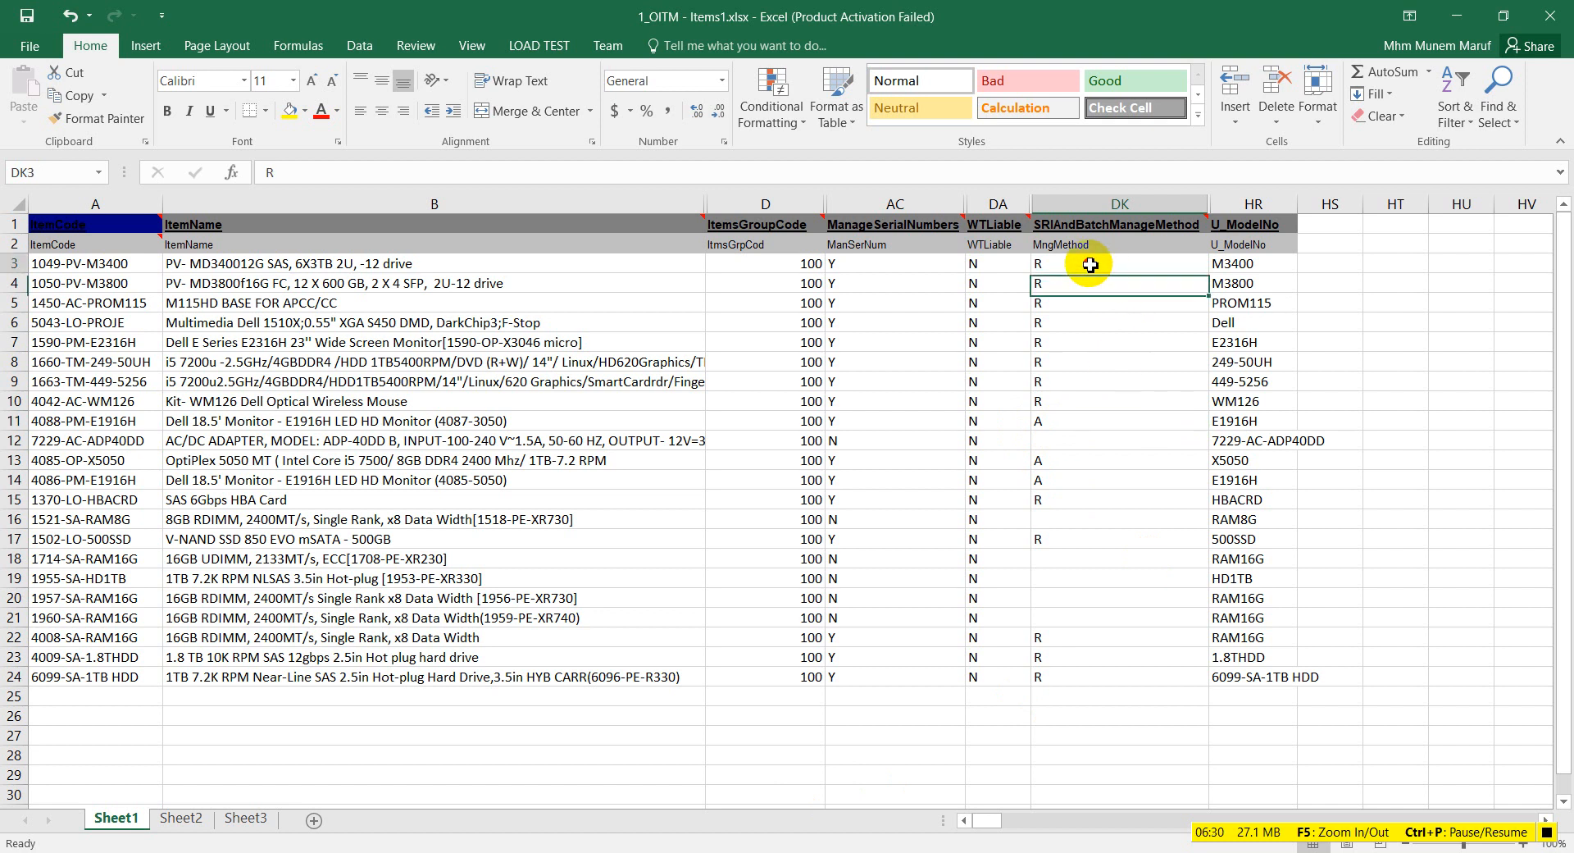
pyautogui.moveTo(1090, 265)
pyautogui.mouseDown()
pyautogui.moveTo(1083, 287)
pyautogui.moveTo(1083, 270)
pyautogui.mouseUp()
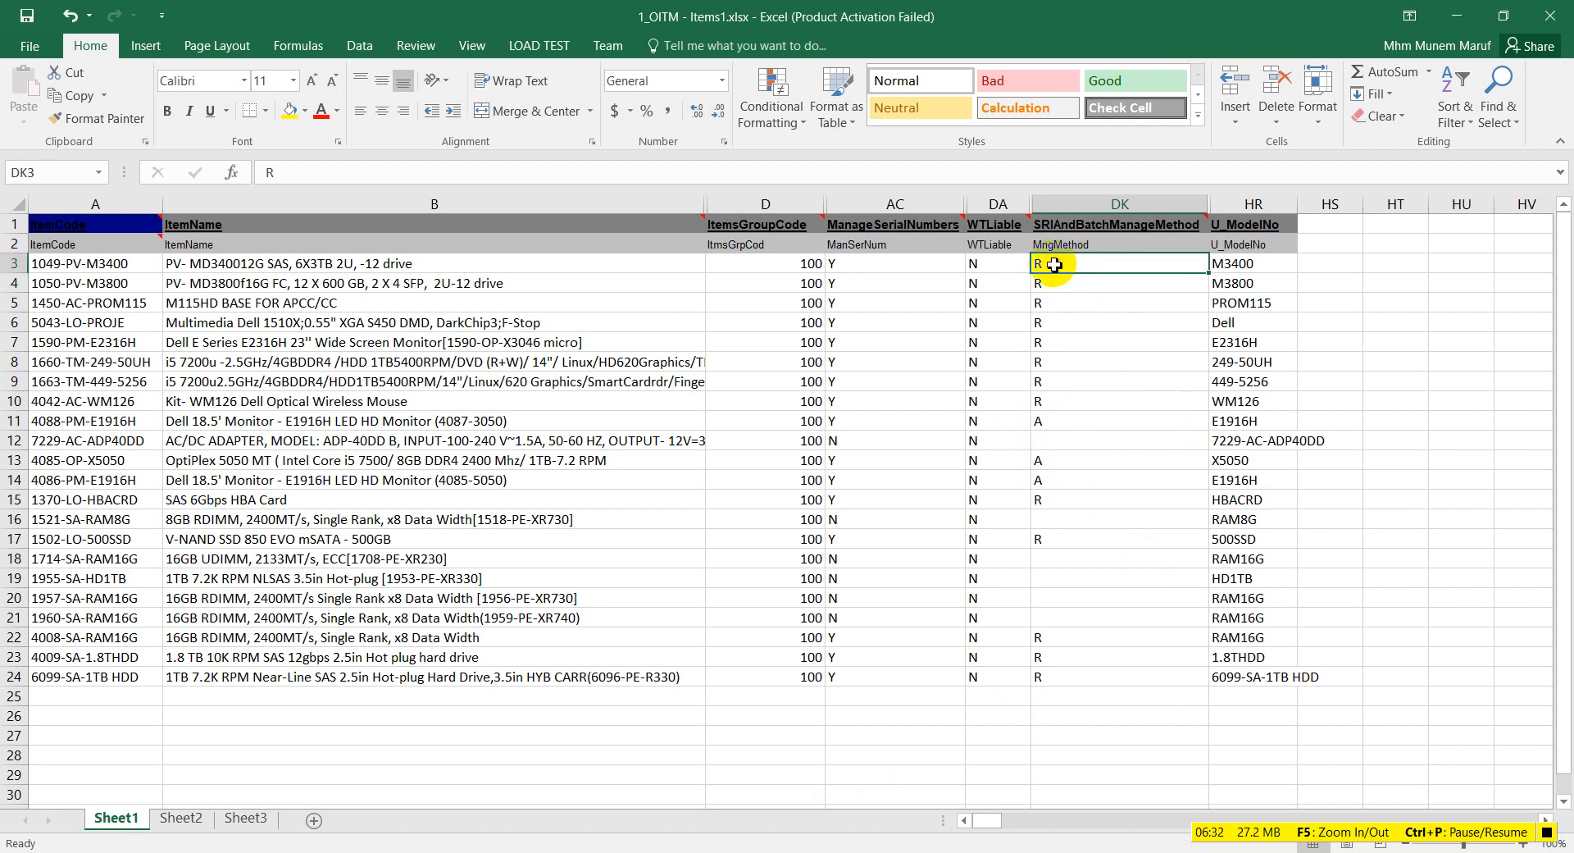
pyautogui.click(1095, 419)
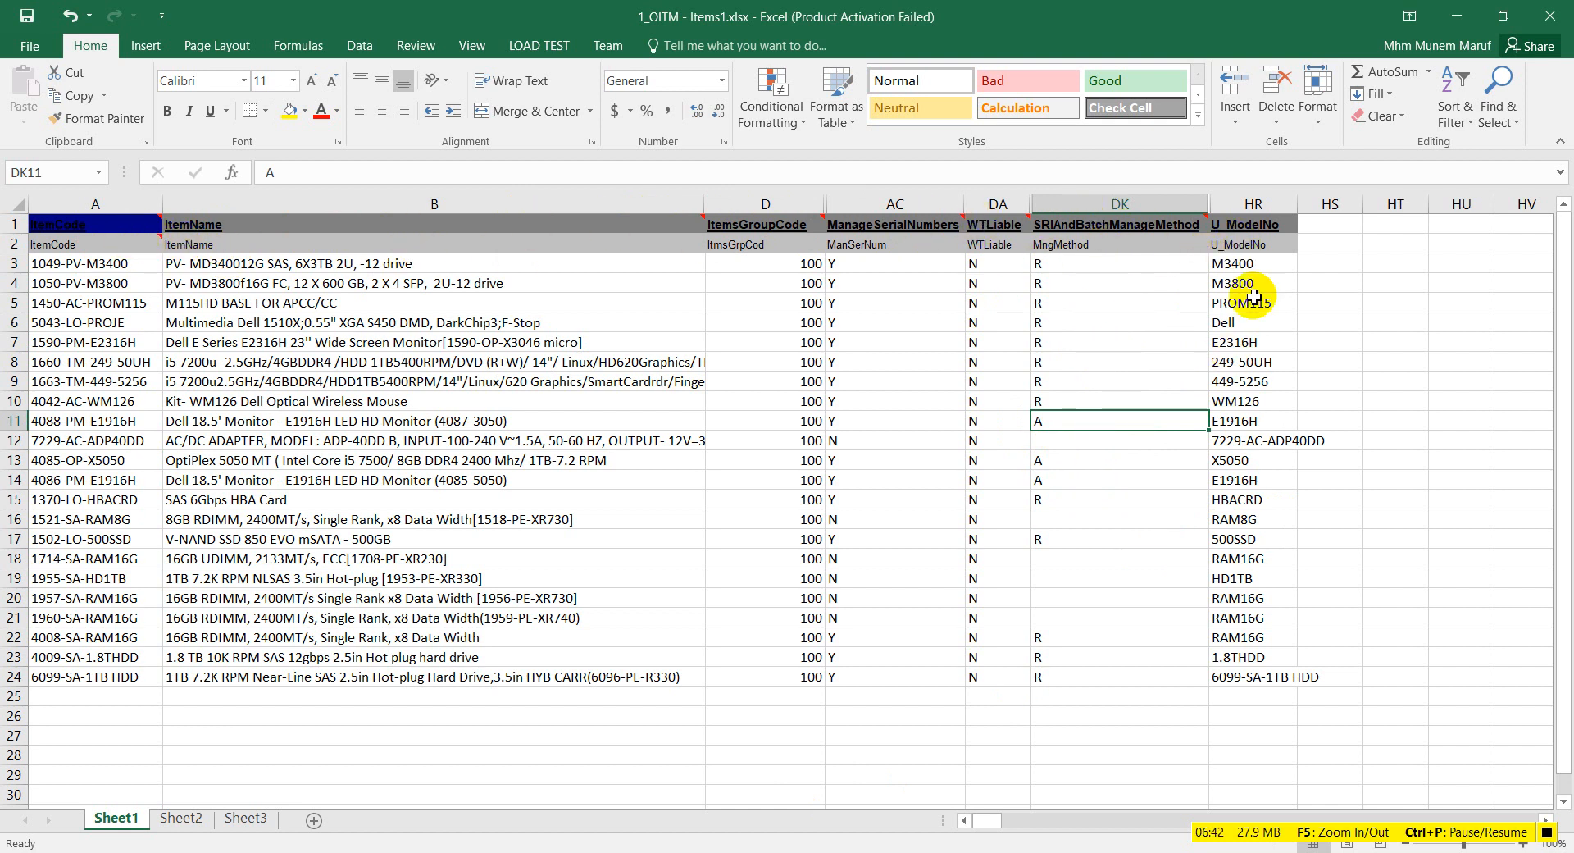
# - Review both U_ModelNo header cells and select the item data from 1049-PV-M3400 through the last row of the U_ModelNo column
pyautogui.click(1268, 229)
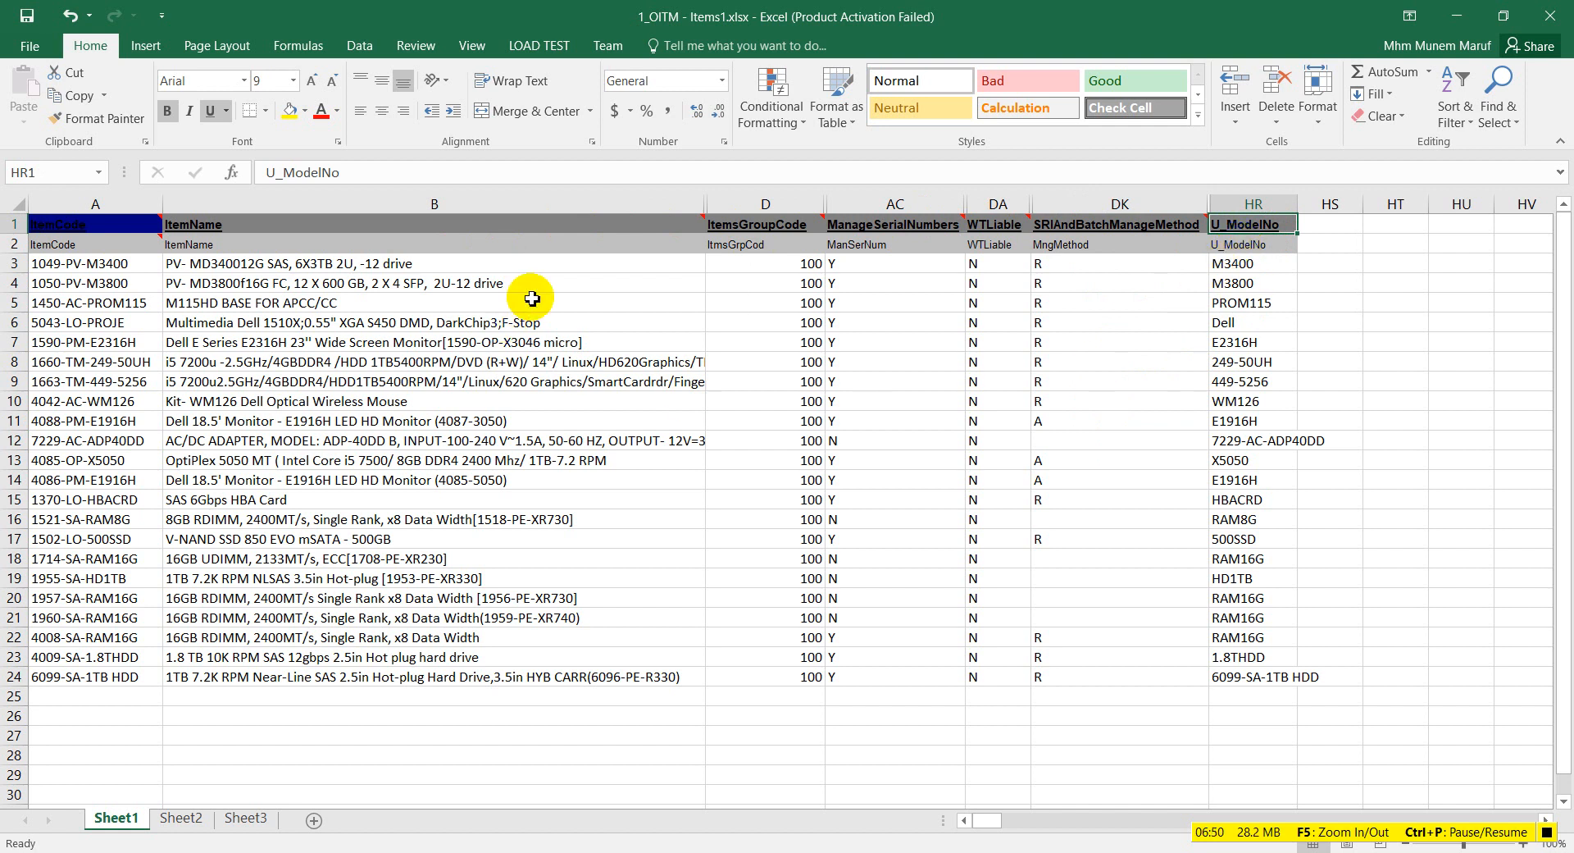
pyautogui.click(1252, 243)
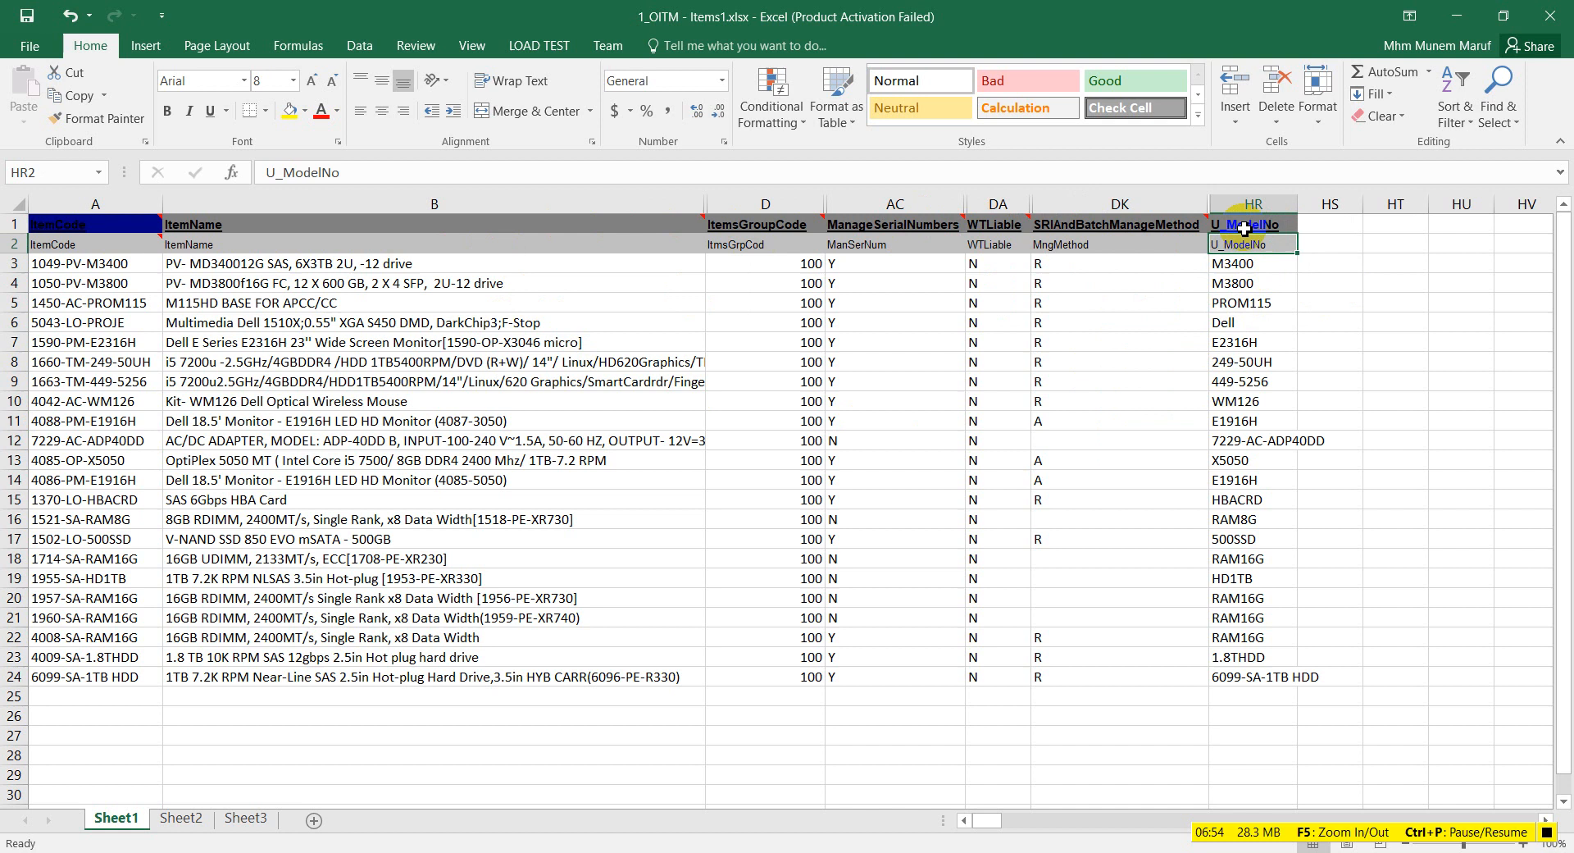
pyautogui.click(1244, 227)
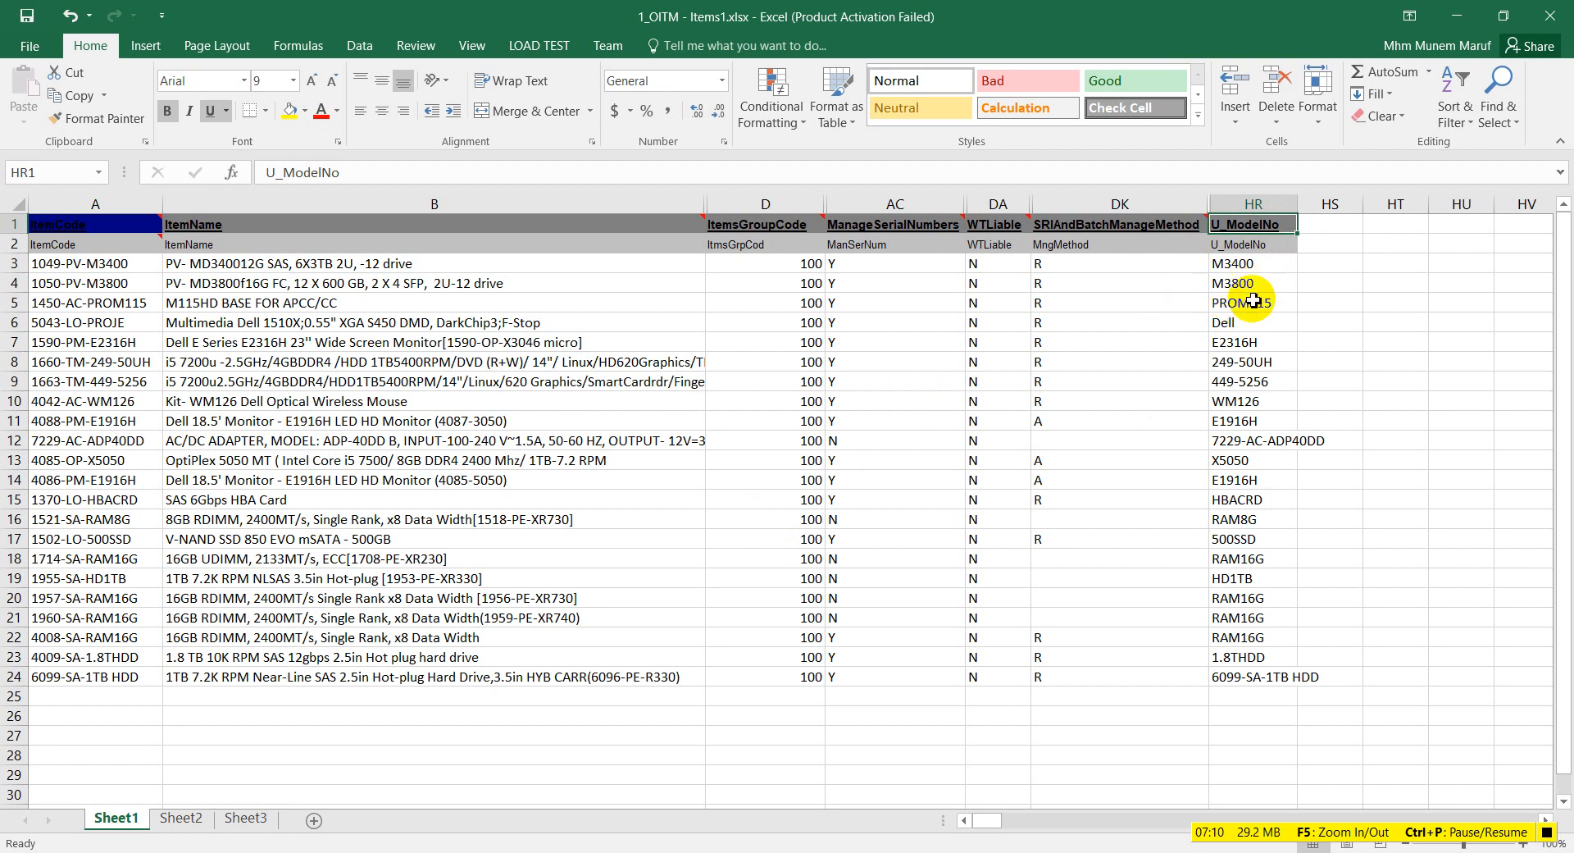
pyautogui.click(1238, 245)
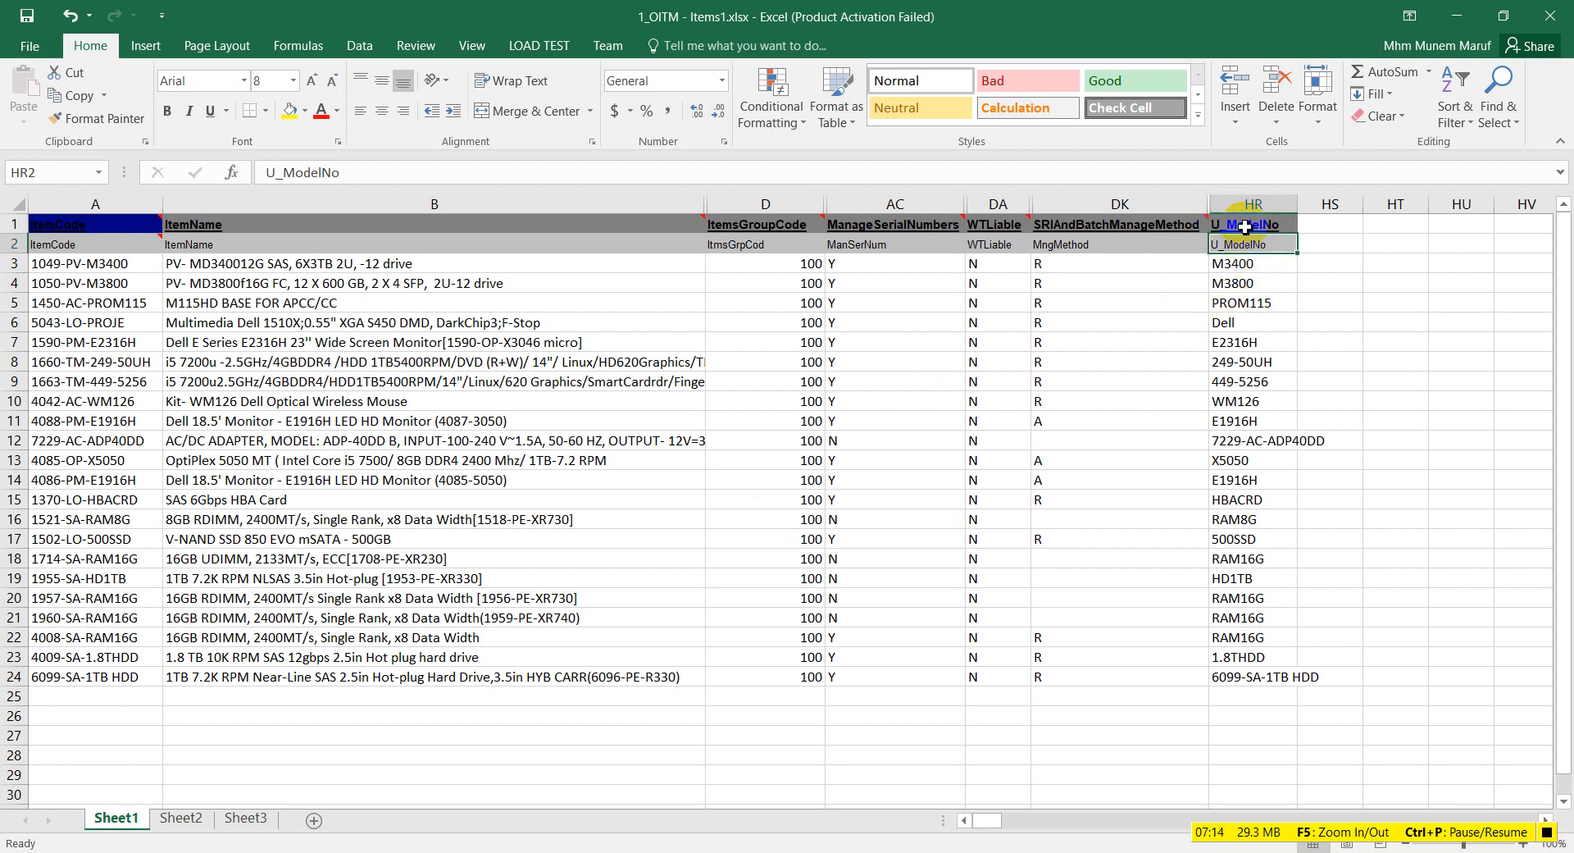
pyautogui.moveTo(33, 265); pyautogui.dragTo(1227, 686)
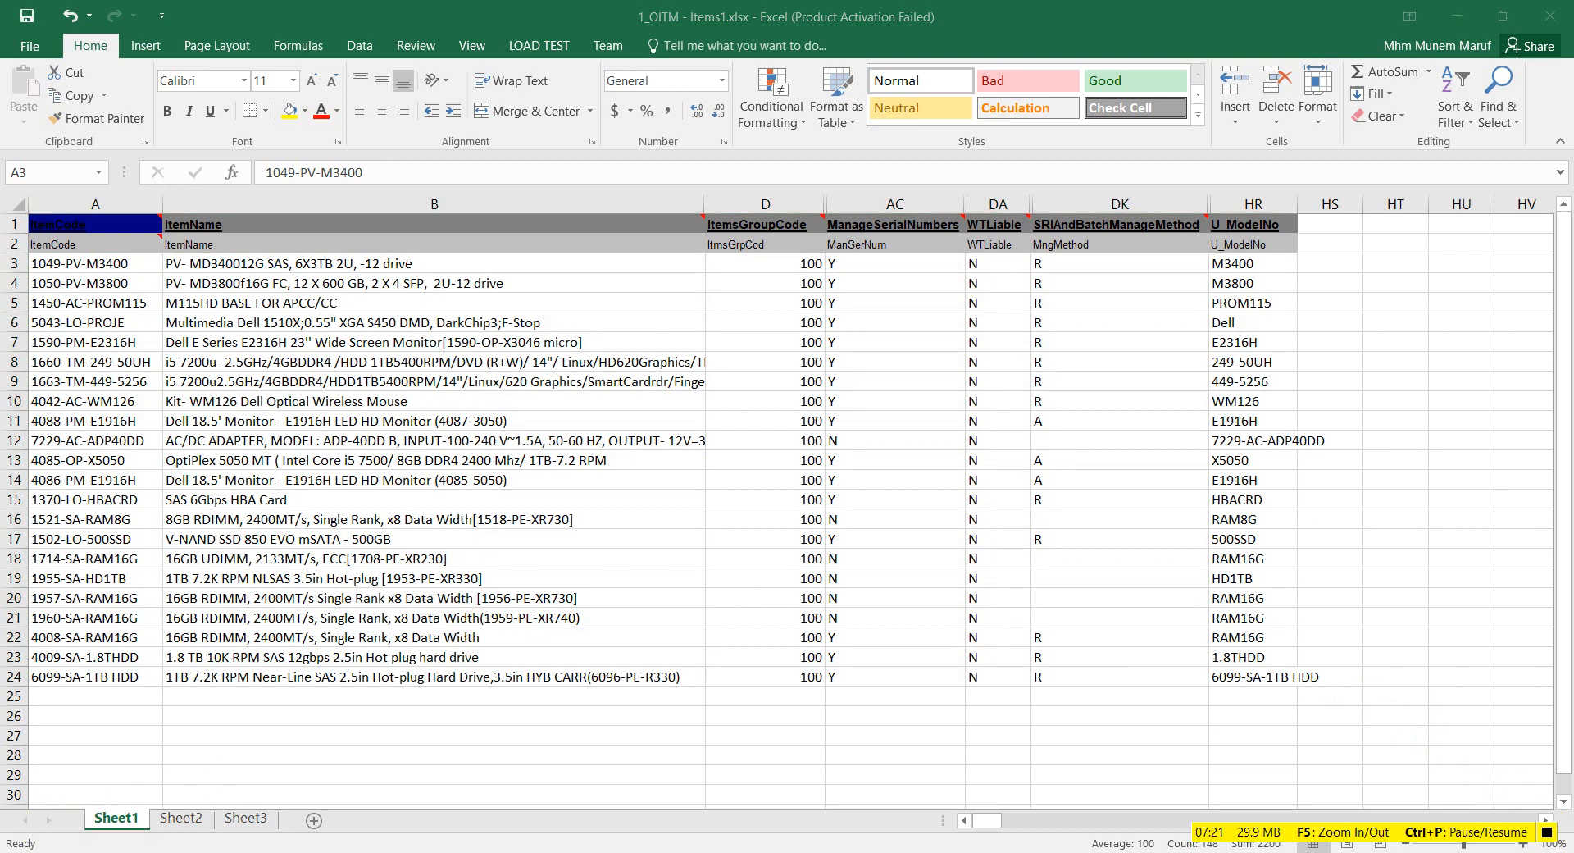
# - Launch Data Transfer Workbench as administrator and log on to OEC Computers India (SBODemoIN) with the account password
pyautogui.press('super')
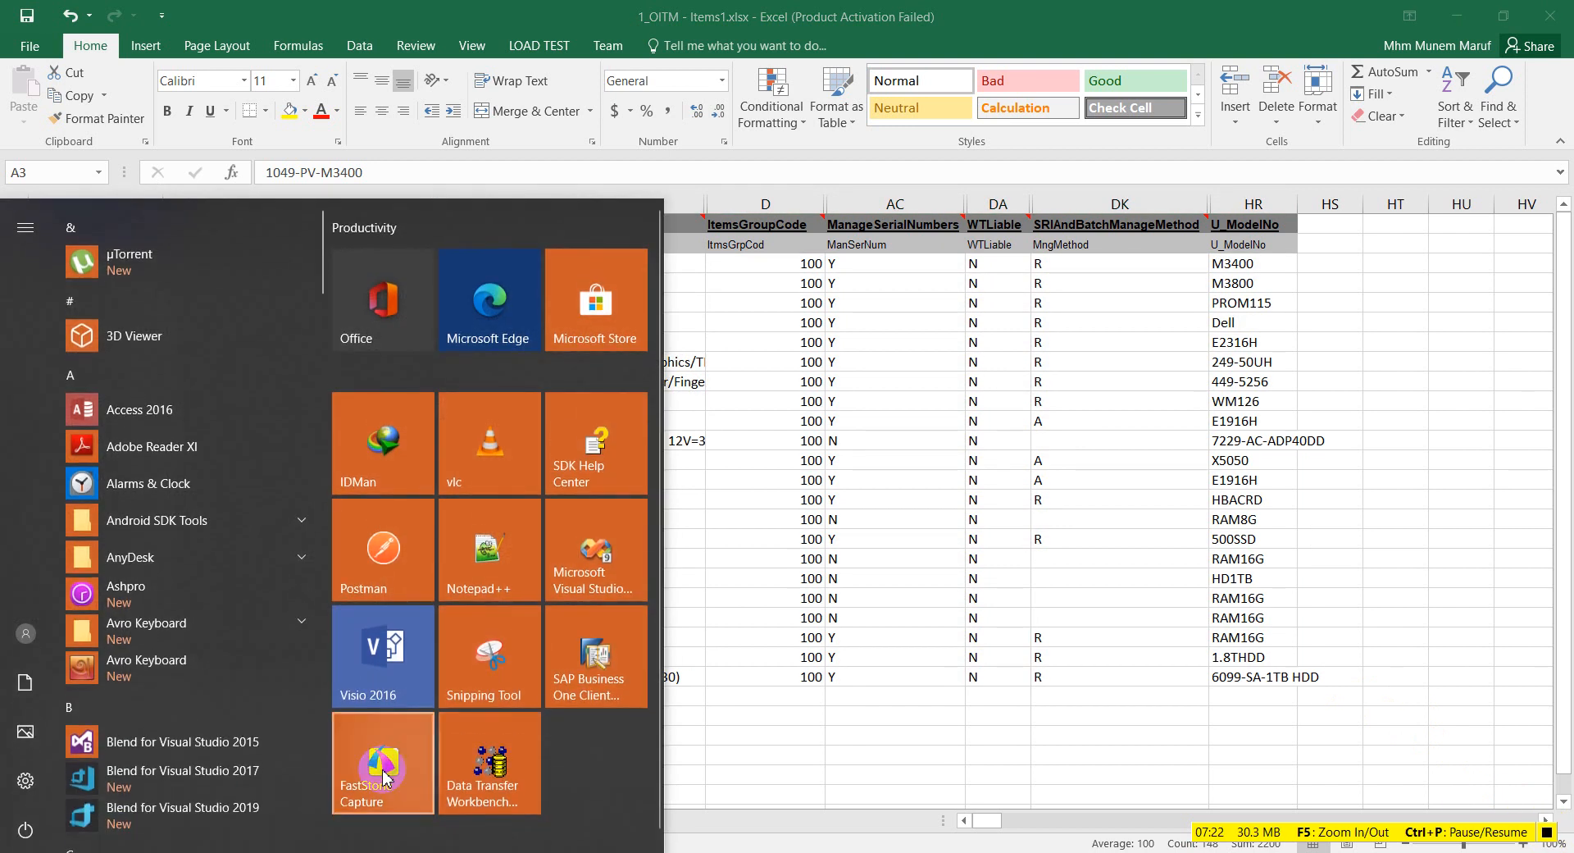
pyautogui.rightClick(508, 766)
pyautogui.moveTo(639, 705)
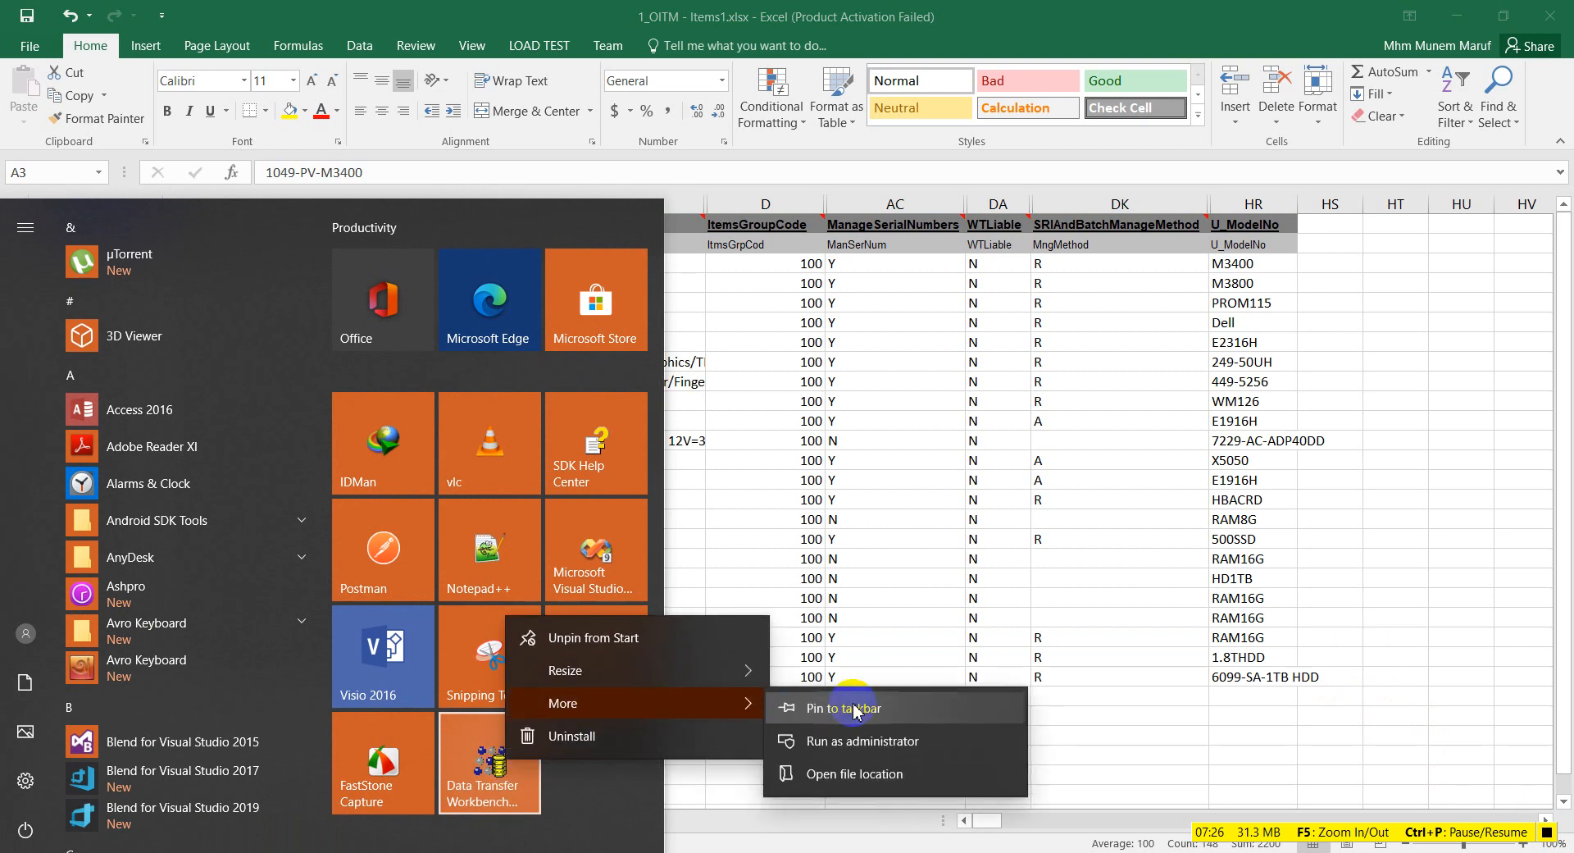
pyautogui.click(873, 742)
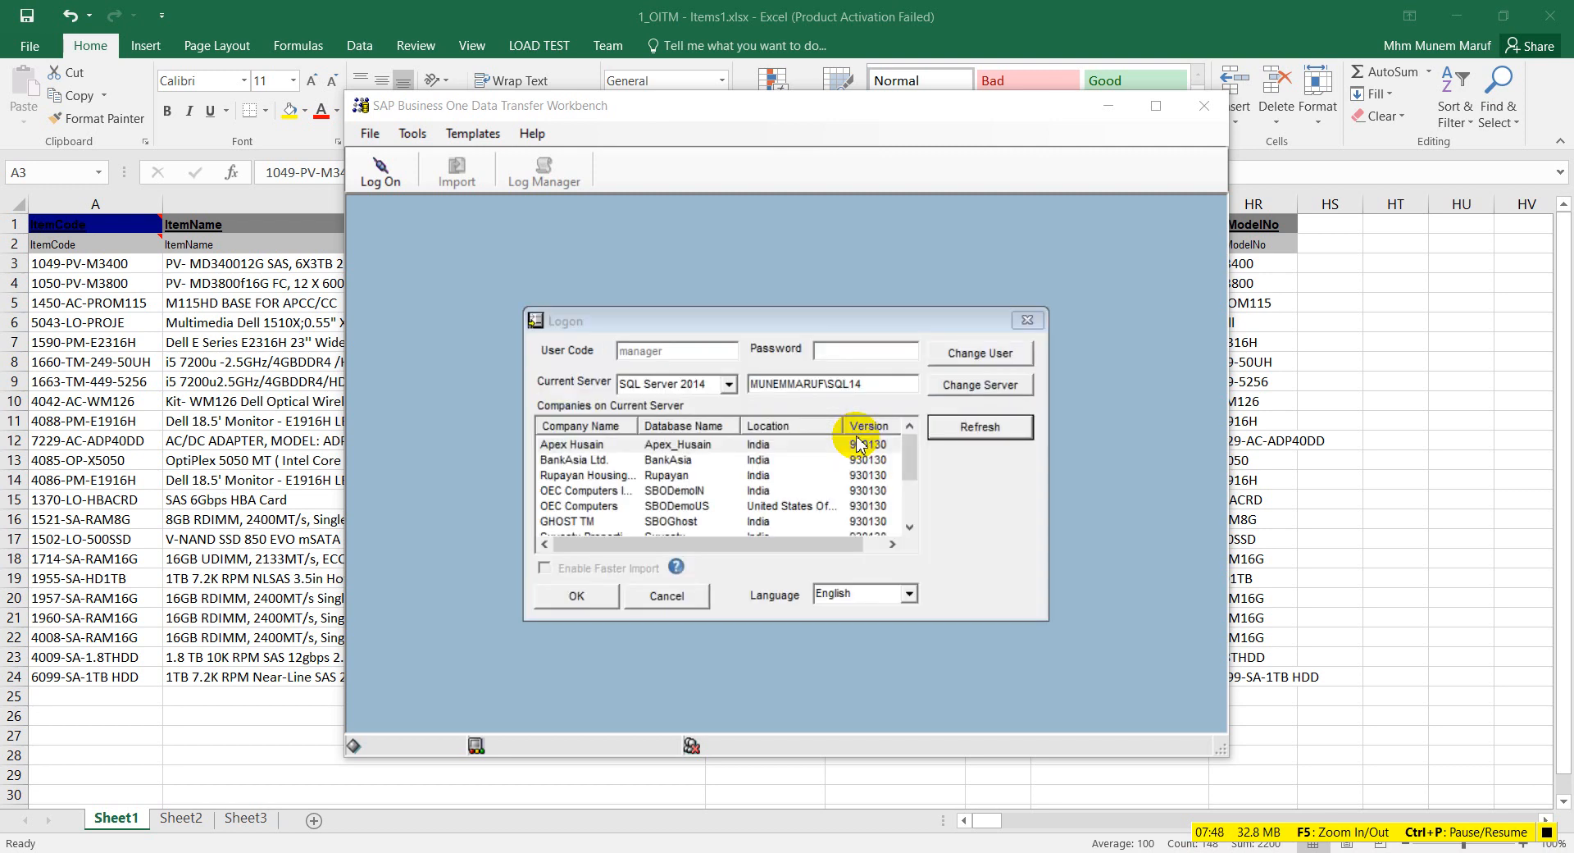
pyautogui.click(727, 491)
pyautogui.click(848, 353)
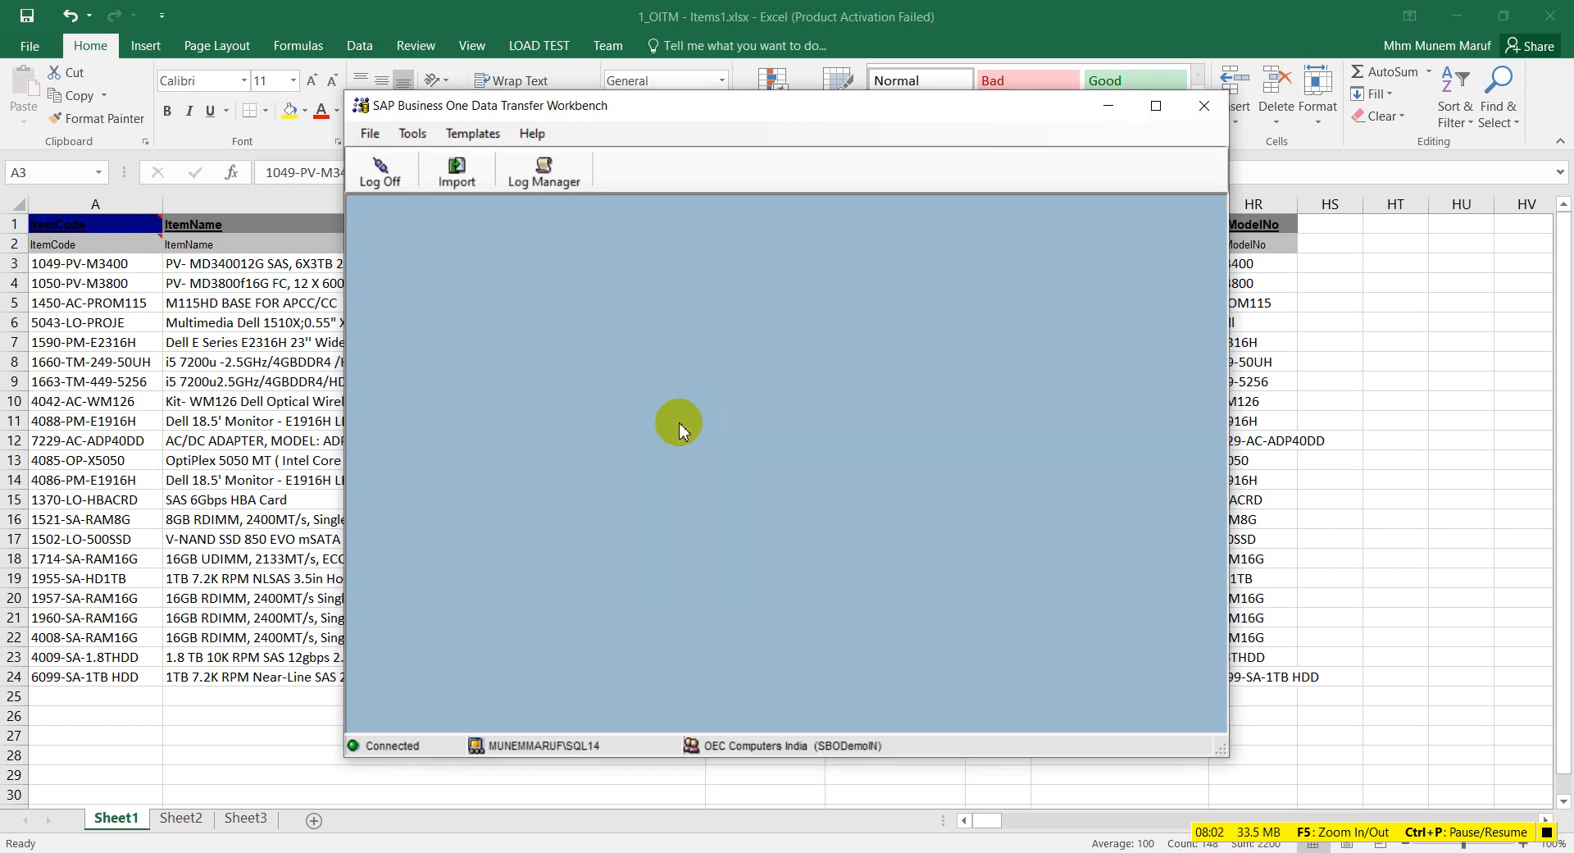
# - Start a data import with Master Data as the data type and Add New Data as the operation
pyautogui.click(457, 172)
pyautogui.click(594, 444)
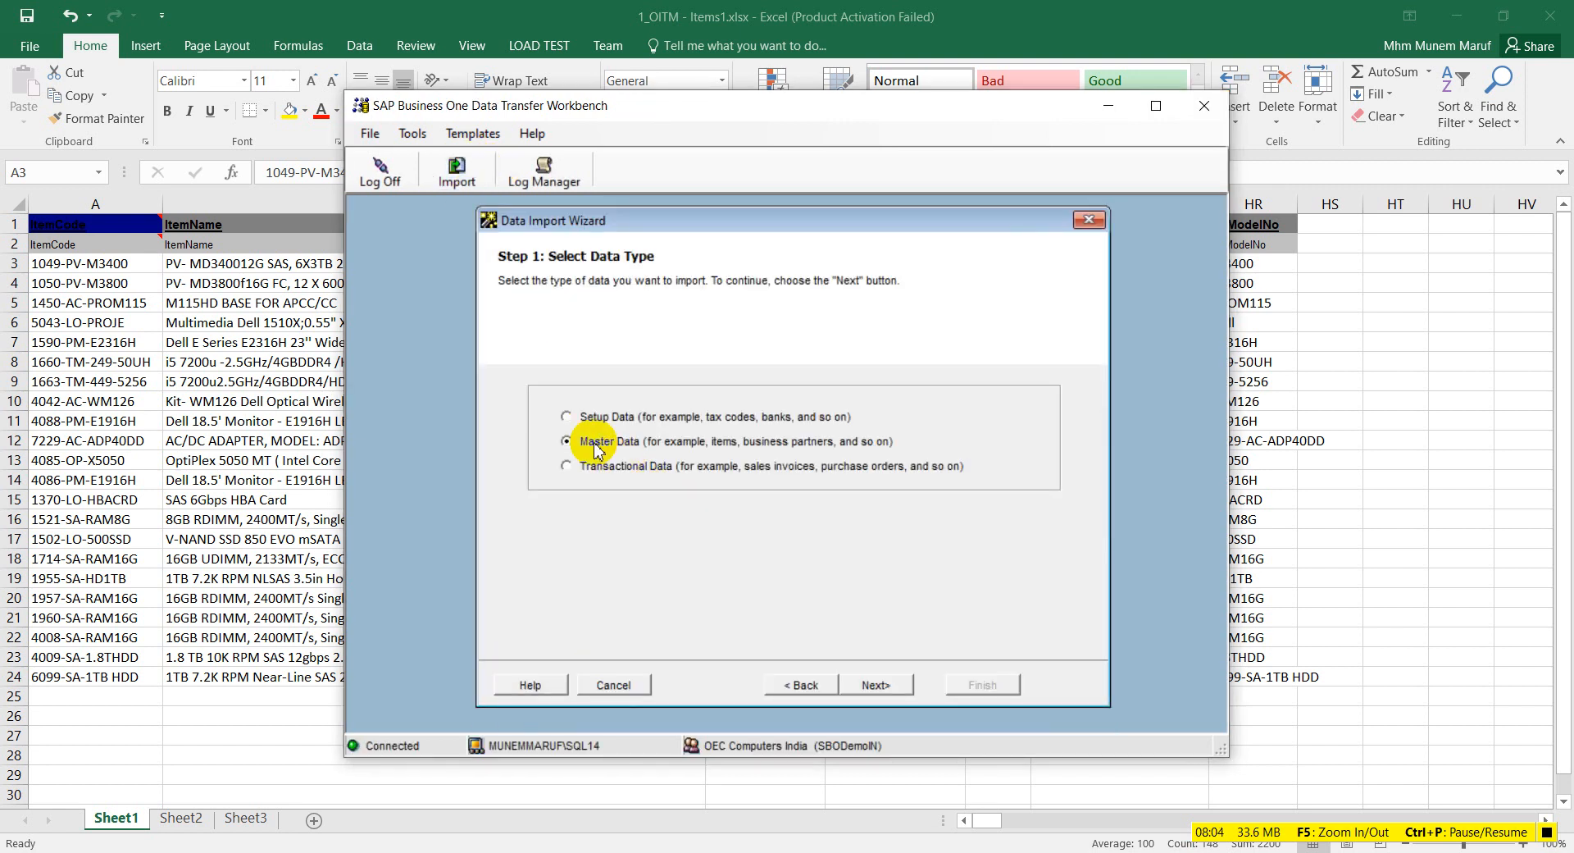
pyautogui.click(876, 685)
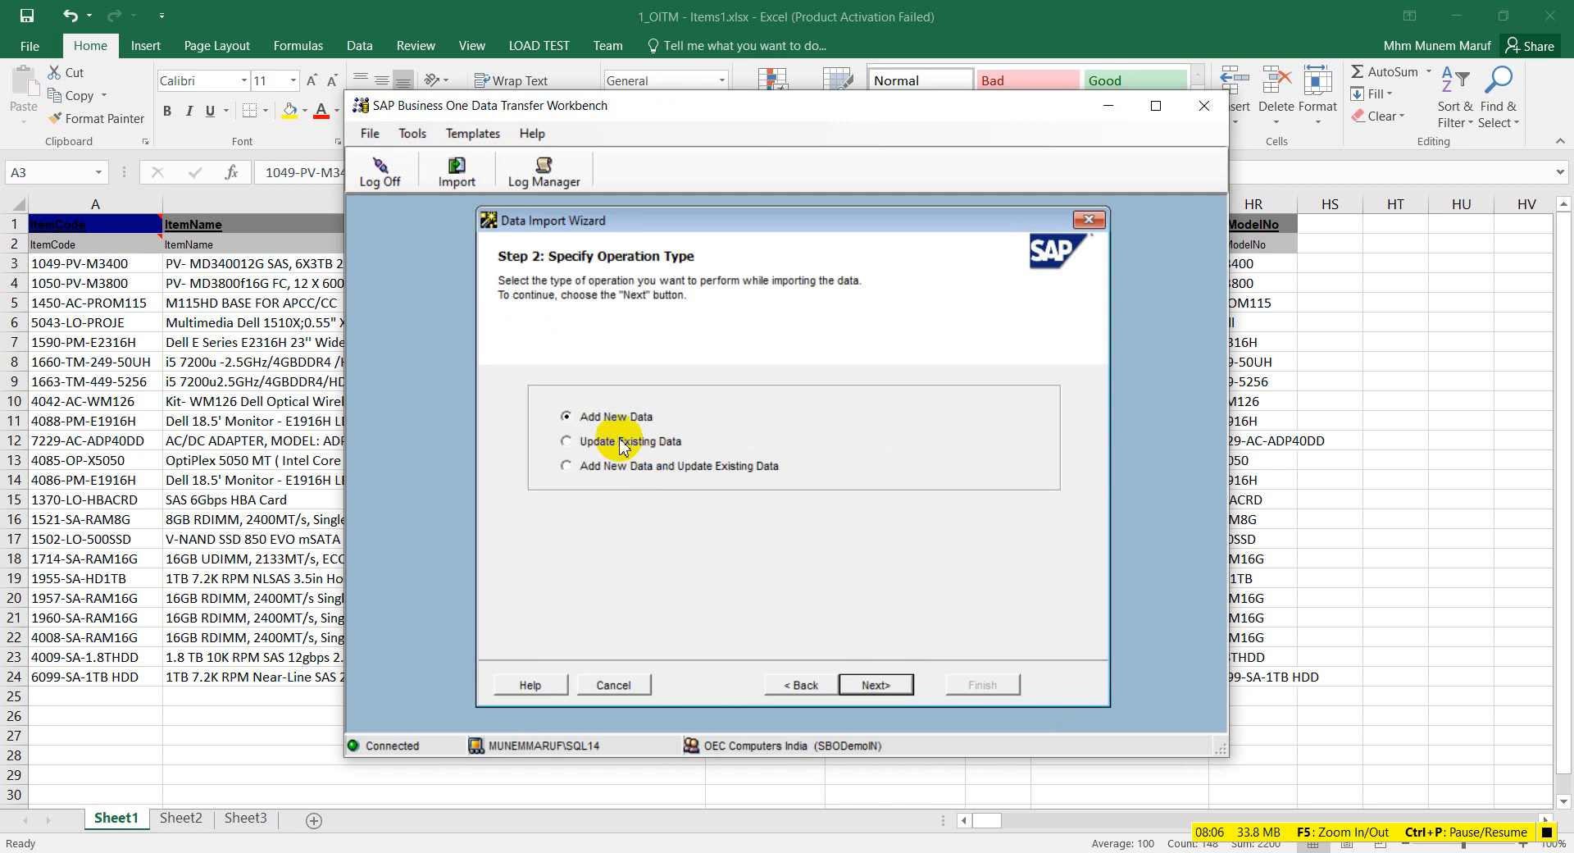
pyautogui.click(897, 686)
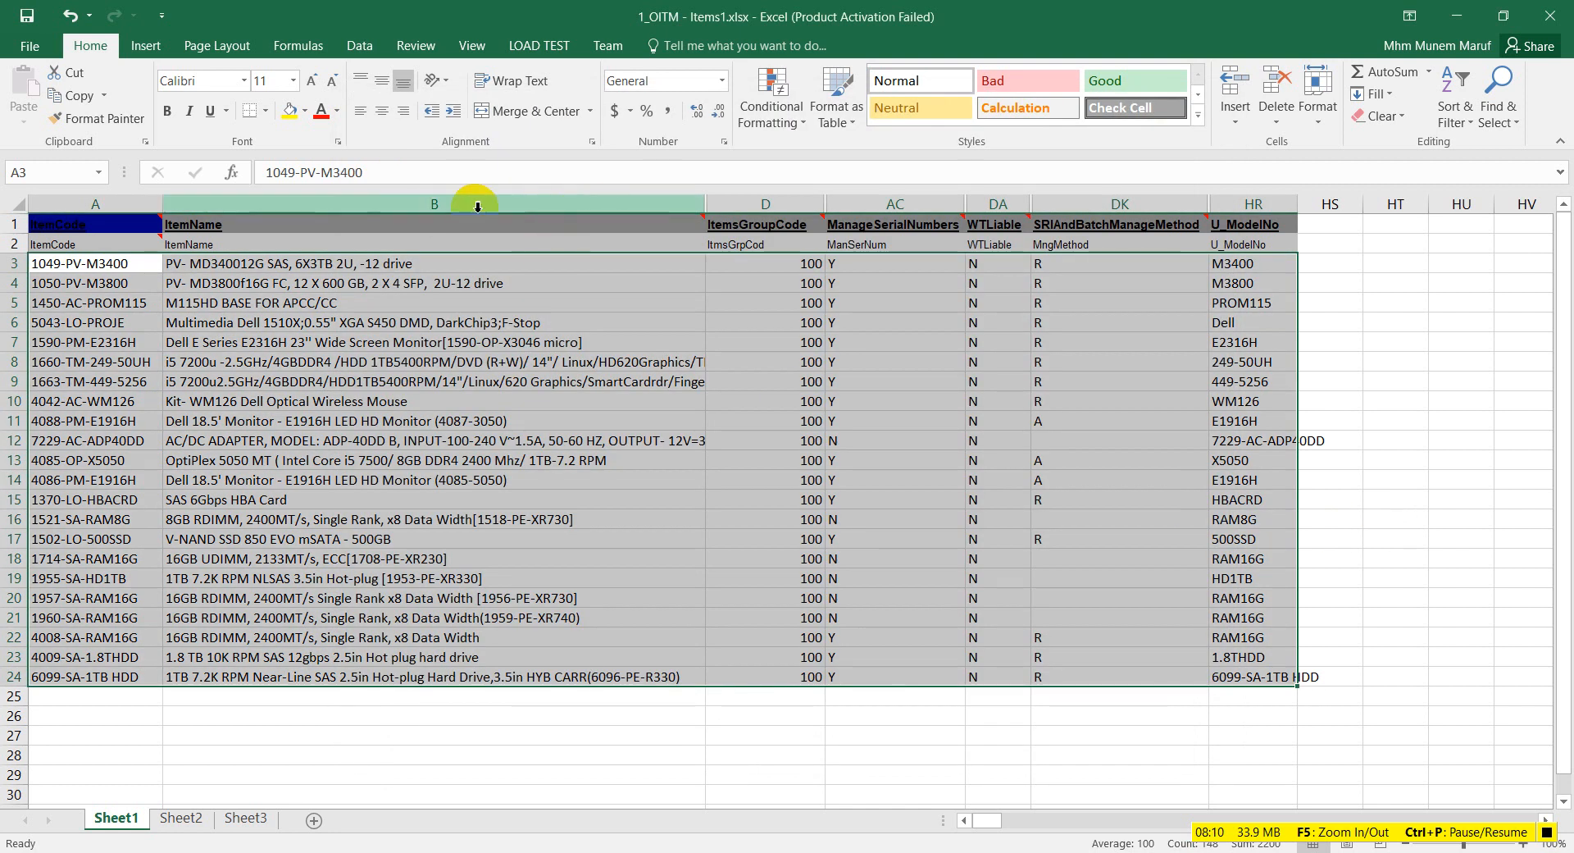
pyautogui.click(832, 342)
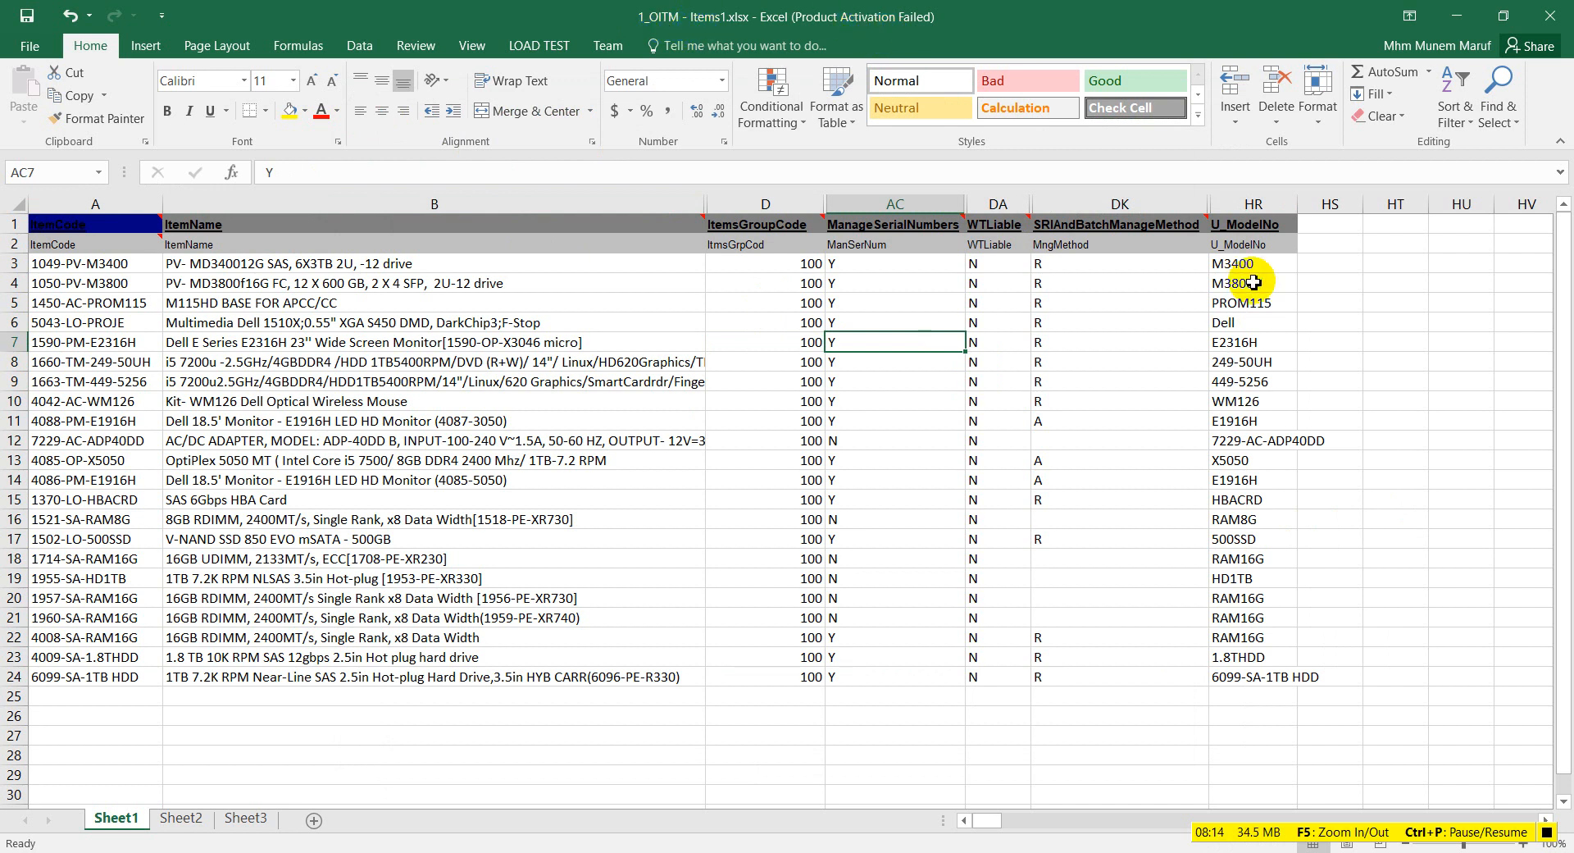
pyautogui.click(1332, 340)
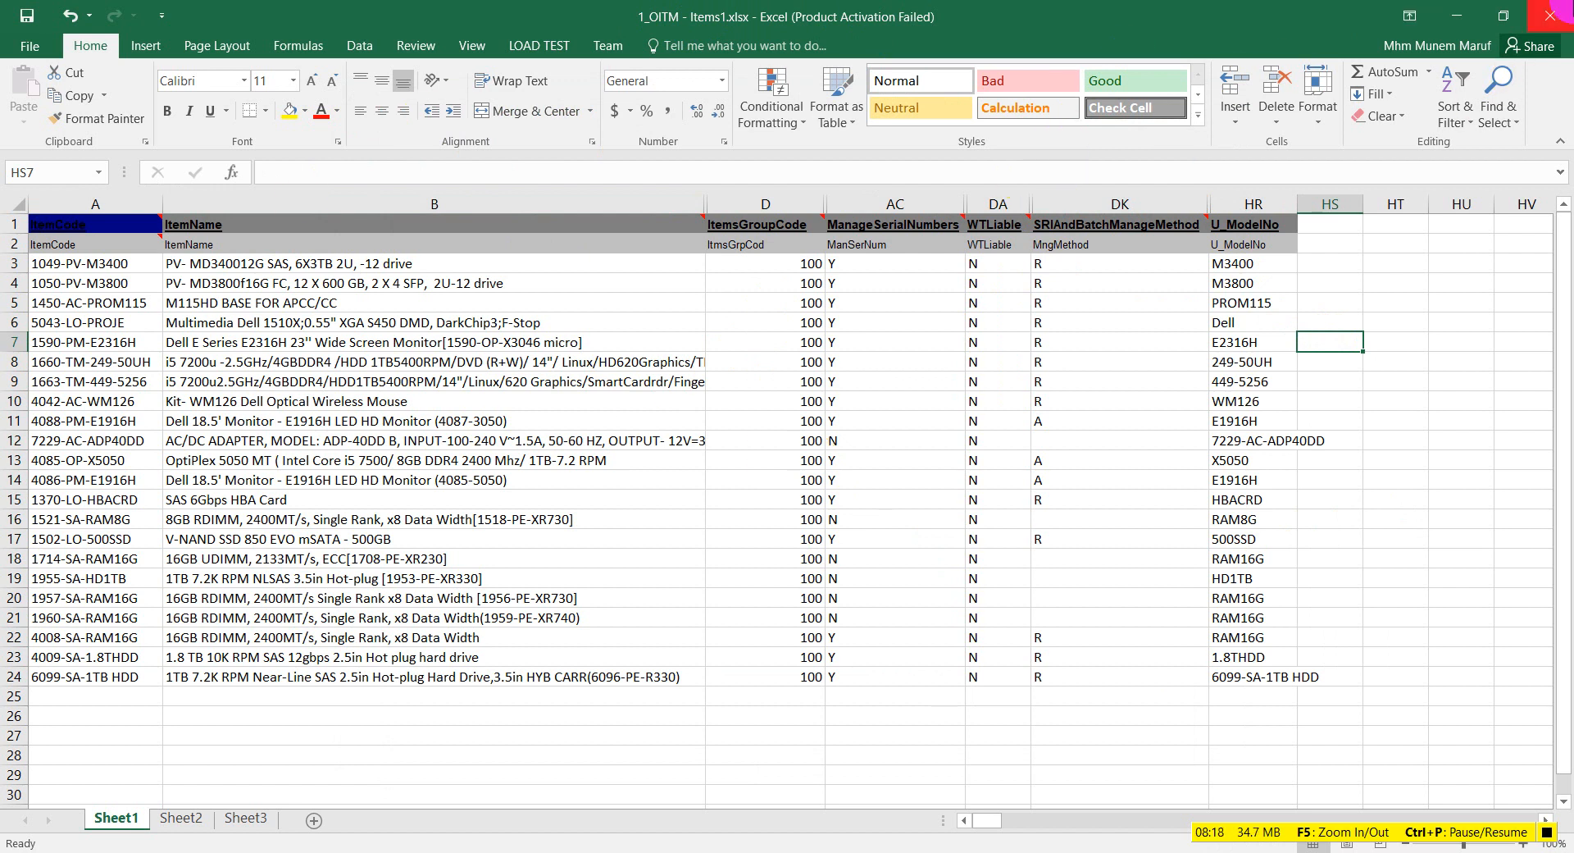
pyautogui.click(1549, 15)
pyautogui.click(868, 458)
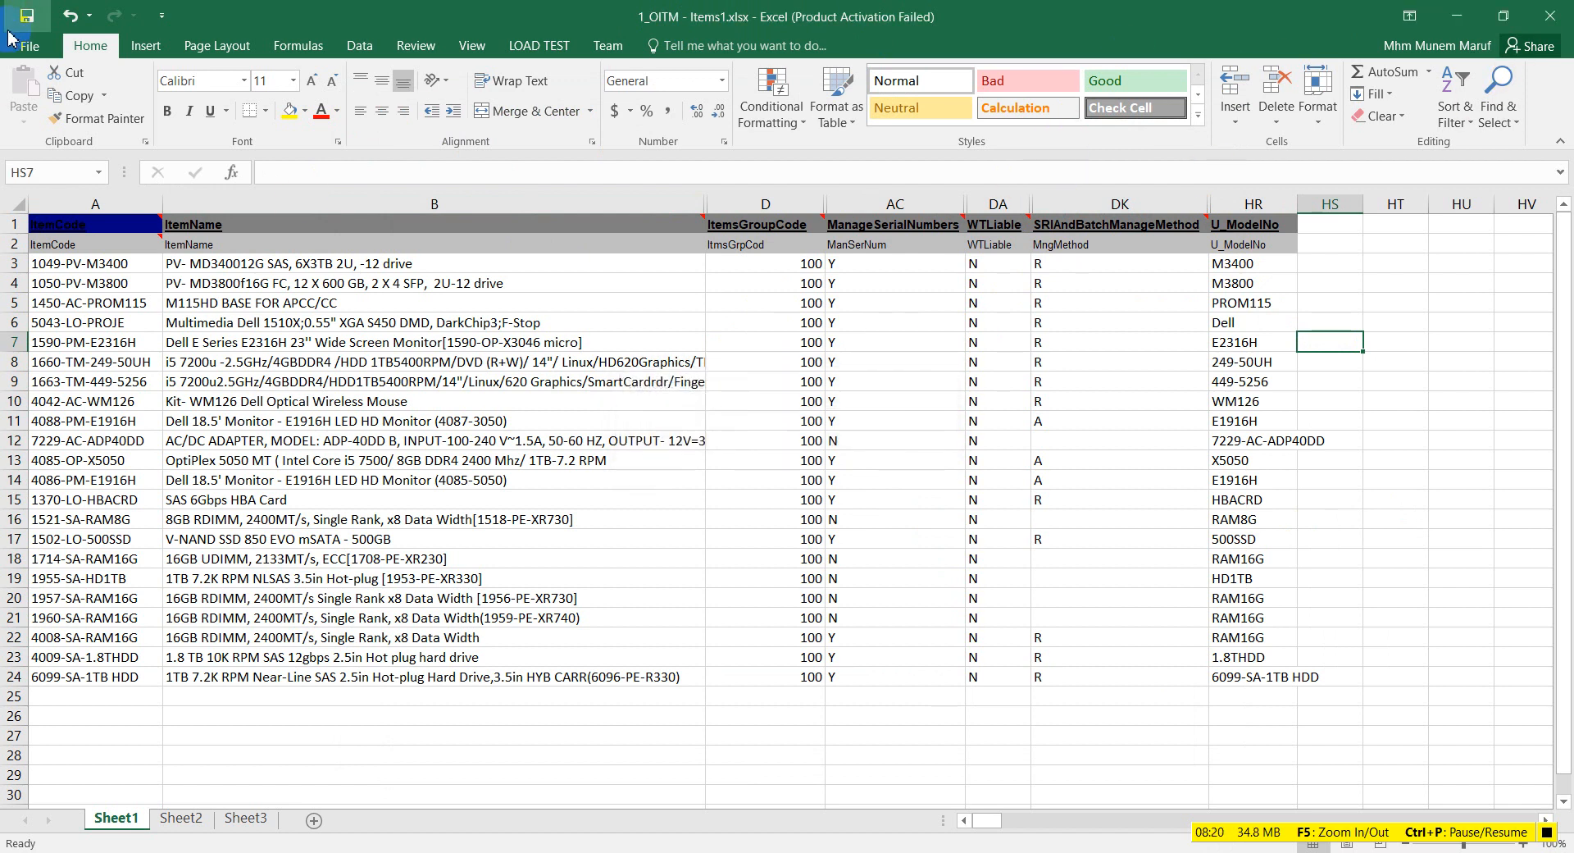
# - Save the Excel workbook as tab-delimited text file 1_OITM - Items1.txt in Item Master (includes UDF), replacing the existing file, and close Excel
pyautogui.click(11, 39)
pyautogui.click(51, 225)
pyautogui.click(720, 195)
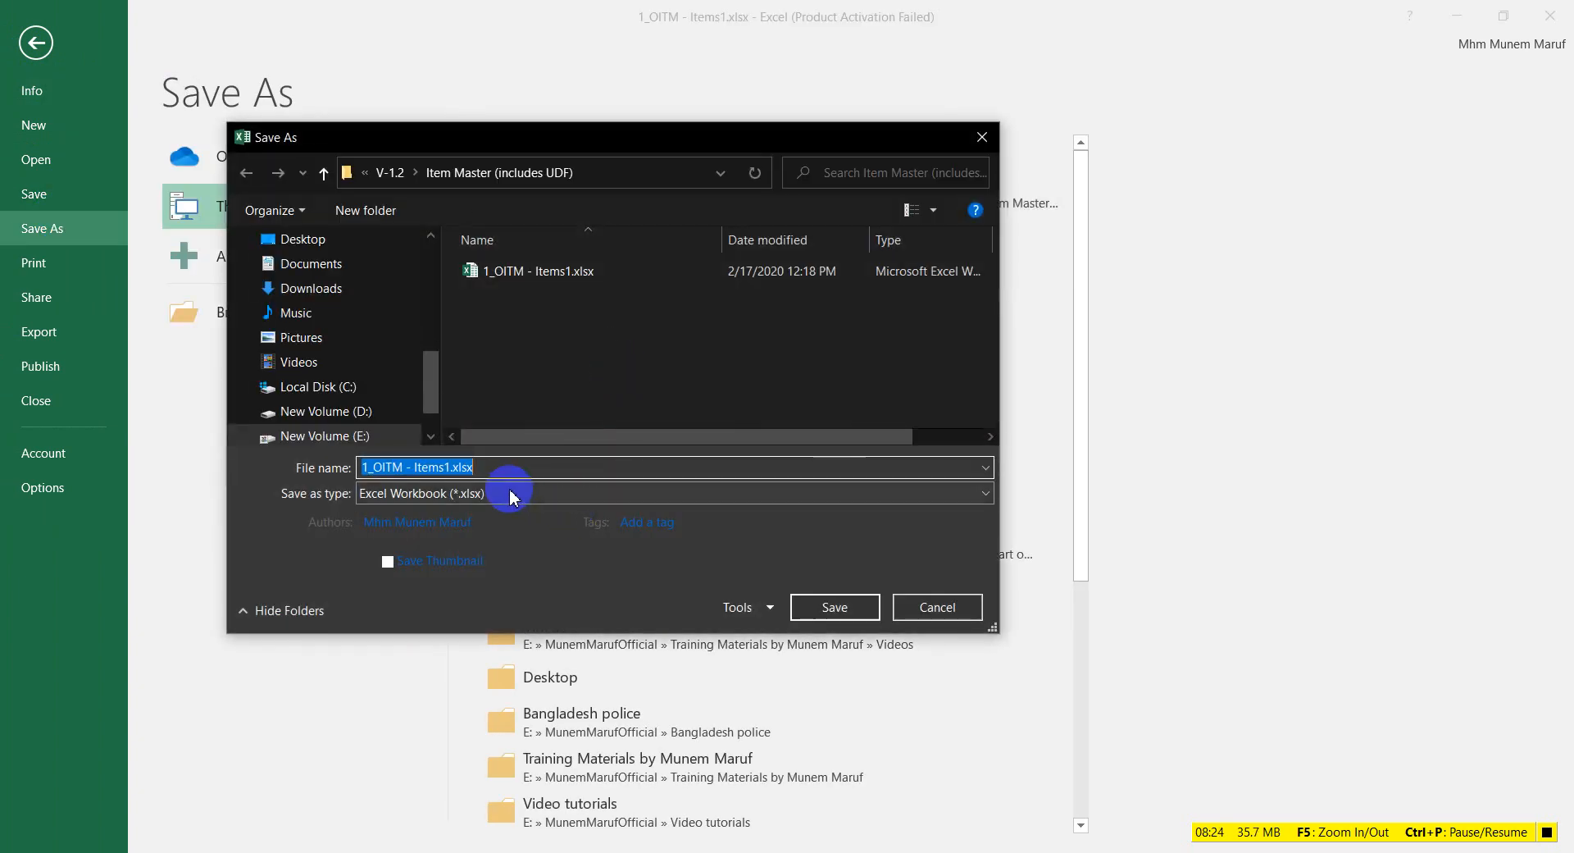
pyautogui.click(510, 496)
pyautogui.click(468, 201)
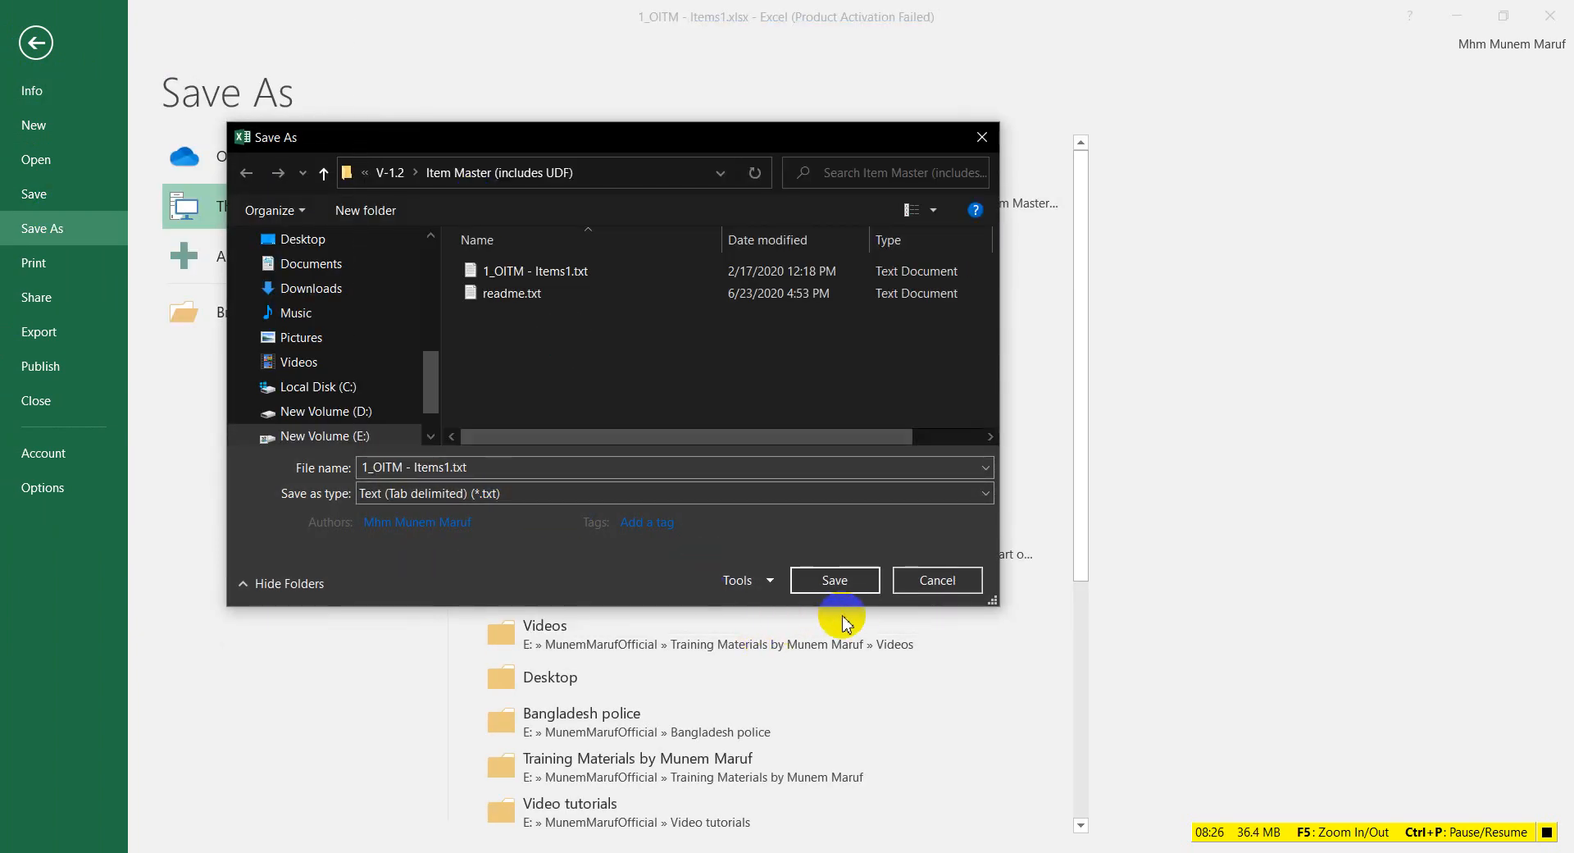
pyautogui.click(841, 579)
pyautogui.click(836, 439)
pyautogui.click(755, 507)
pyautogui.click(713, 499)
pyautogui.hotkey('alt', 'F4')
pyautogui.click(795, 457)
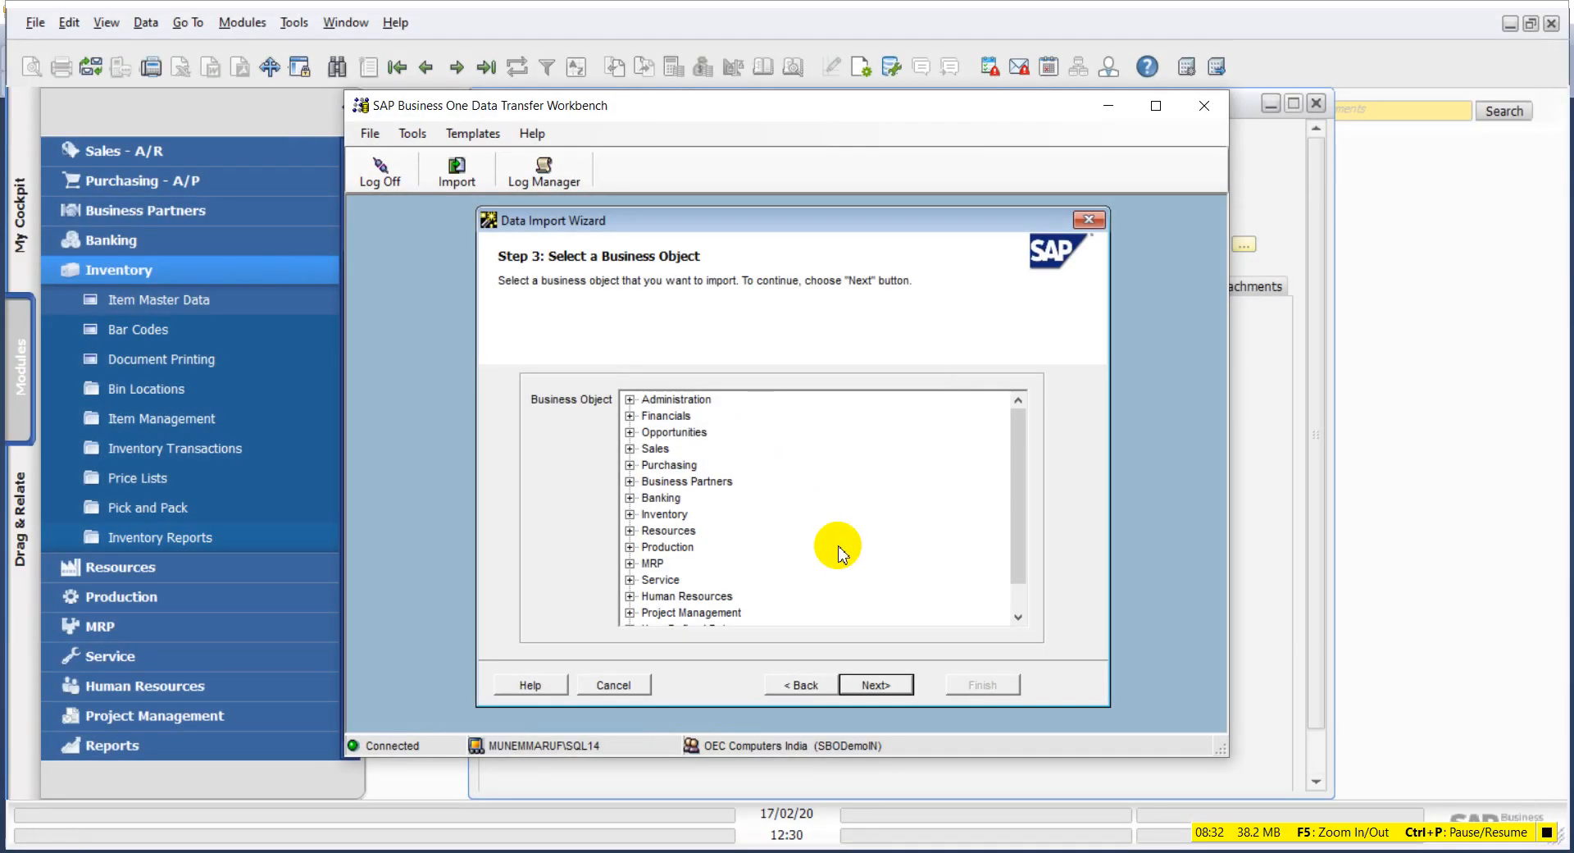
# - Choose Item Master Data under Inventory as the business object and assign the tab-delimited 1_OITM - Items1.txt as the Items source
pyautogui.click(629, 514)
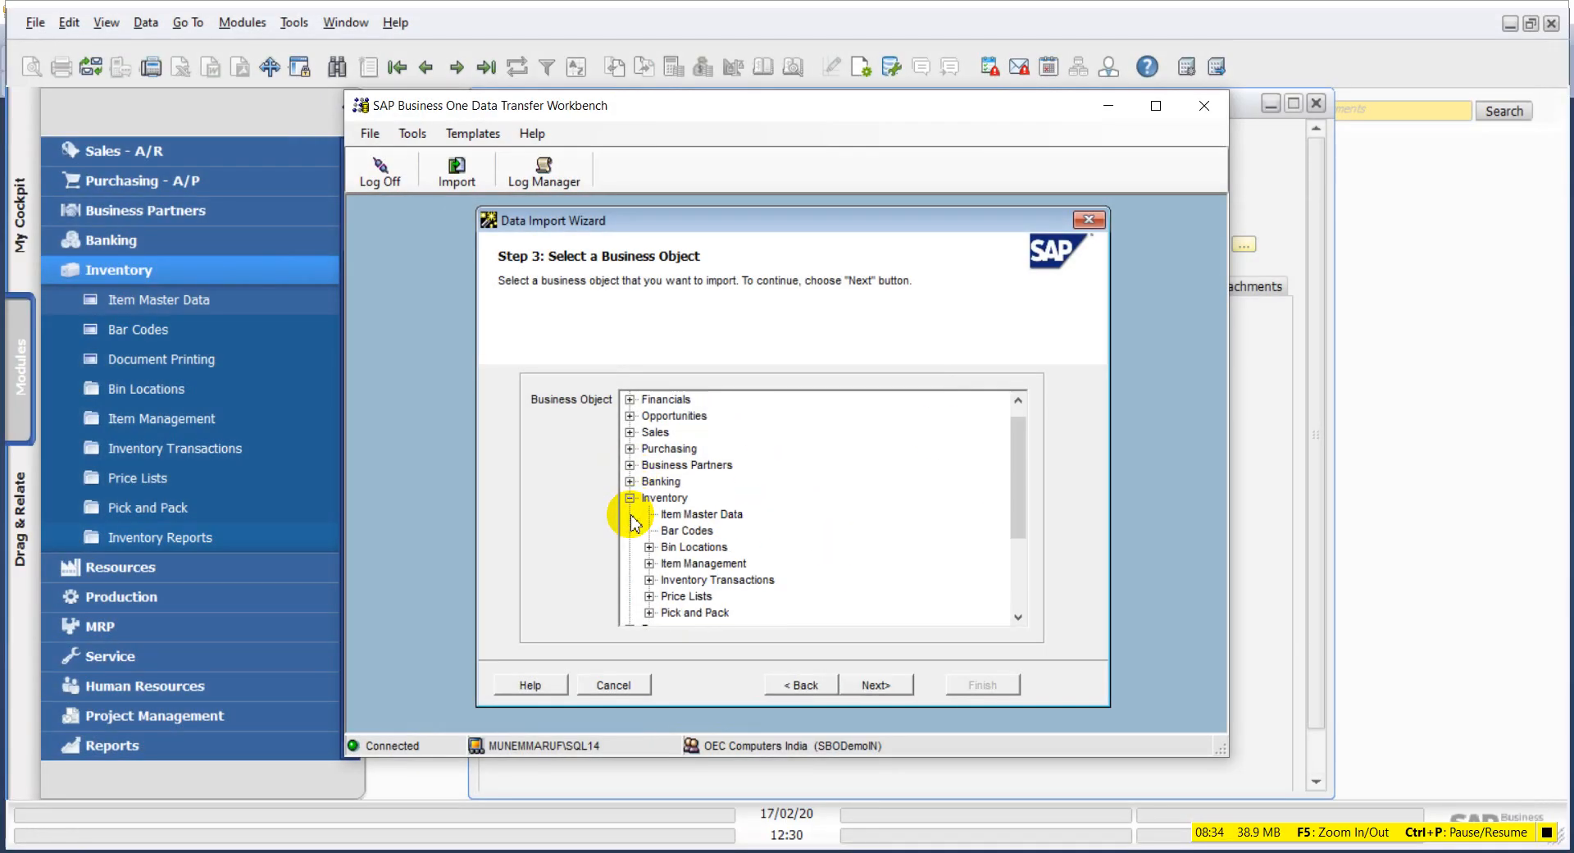
pyautogui.click(898, 686)
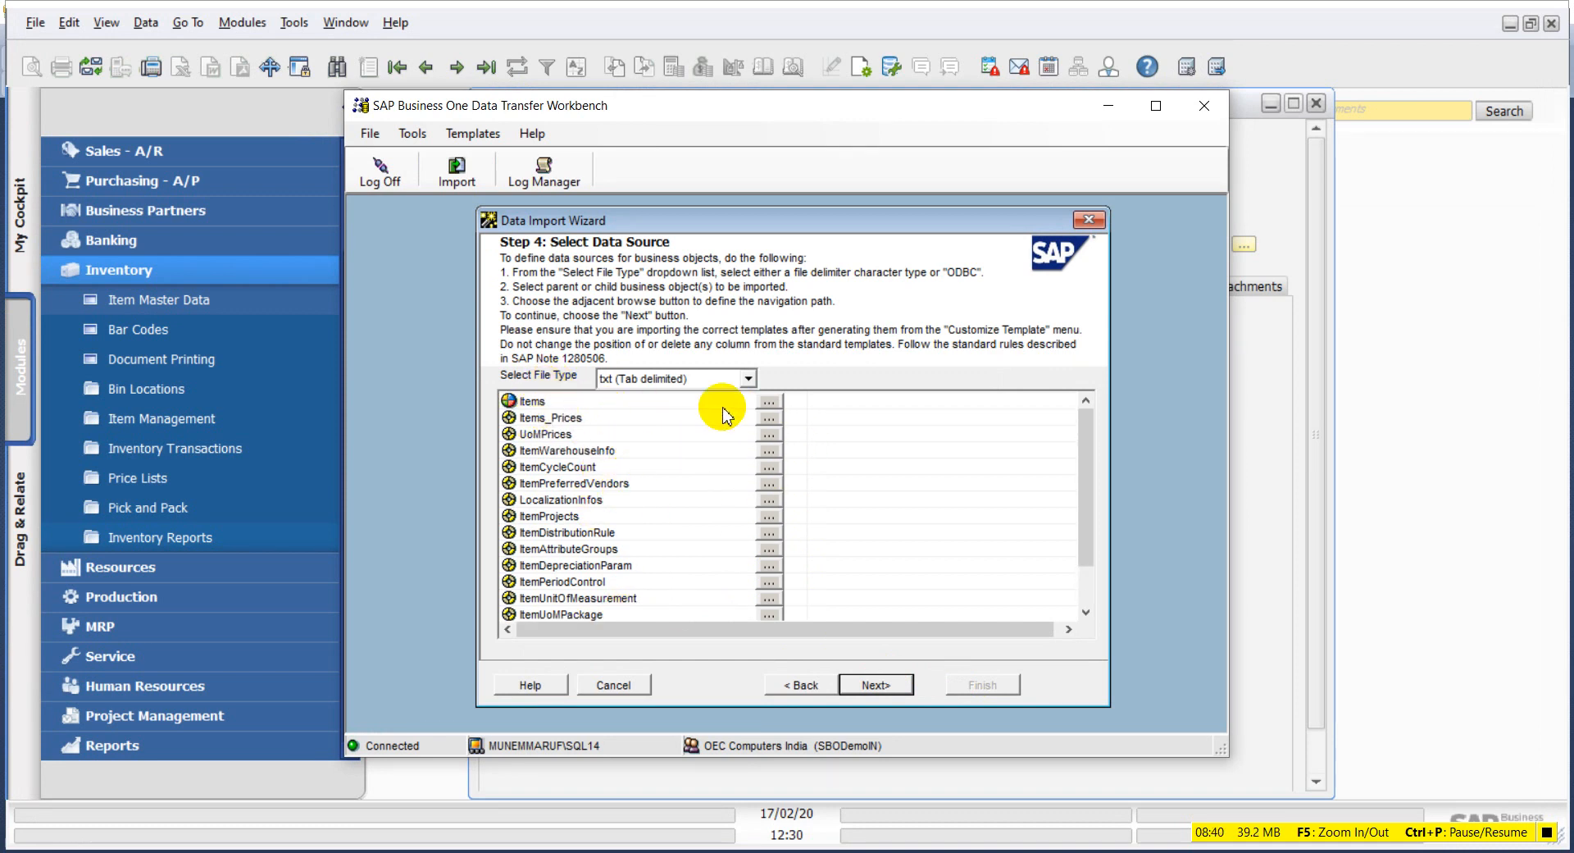
pyautogui.click(652, 378)
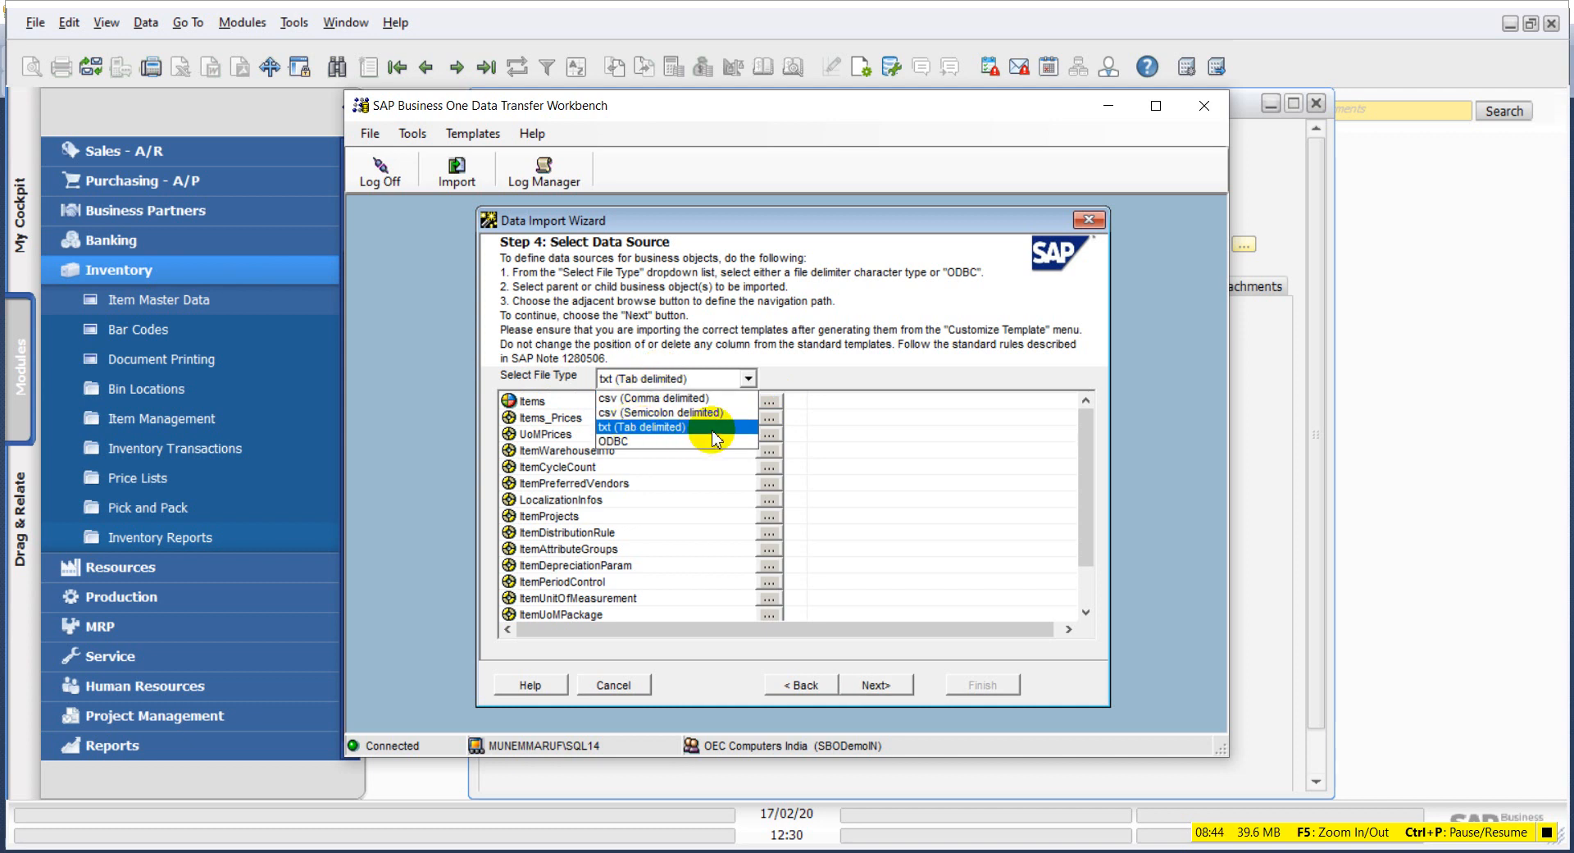
pyautogui.click(808, 396)
pyautogui.click(771, 403)
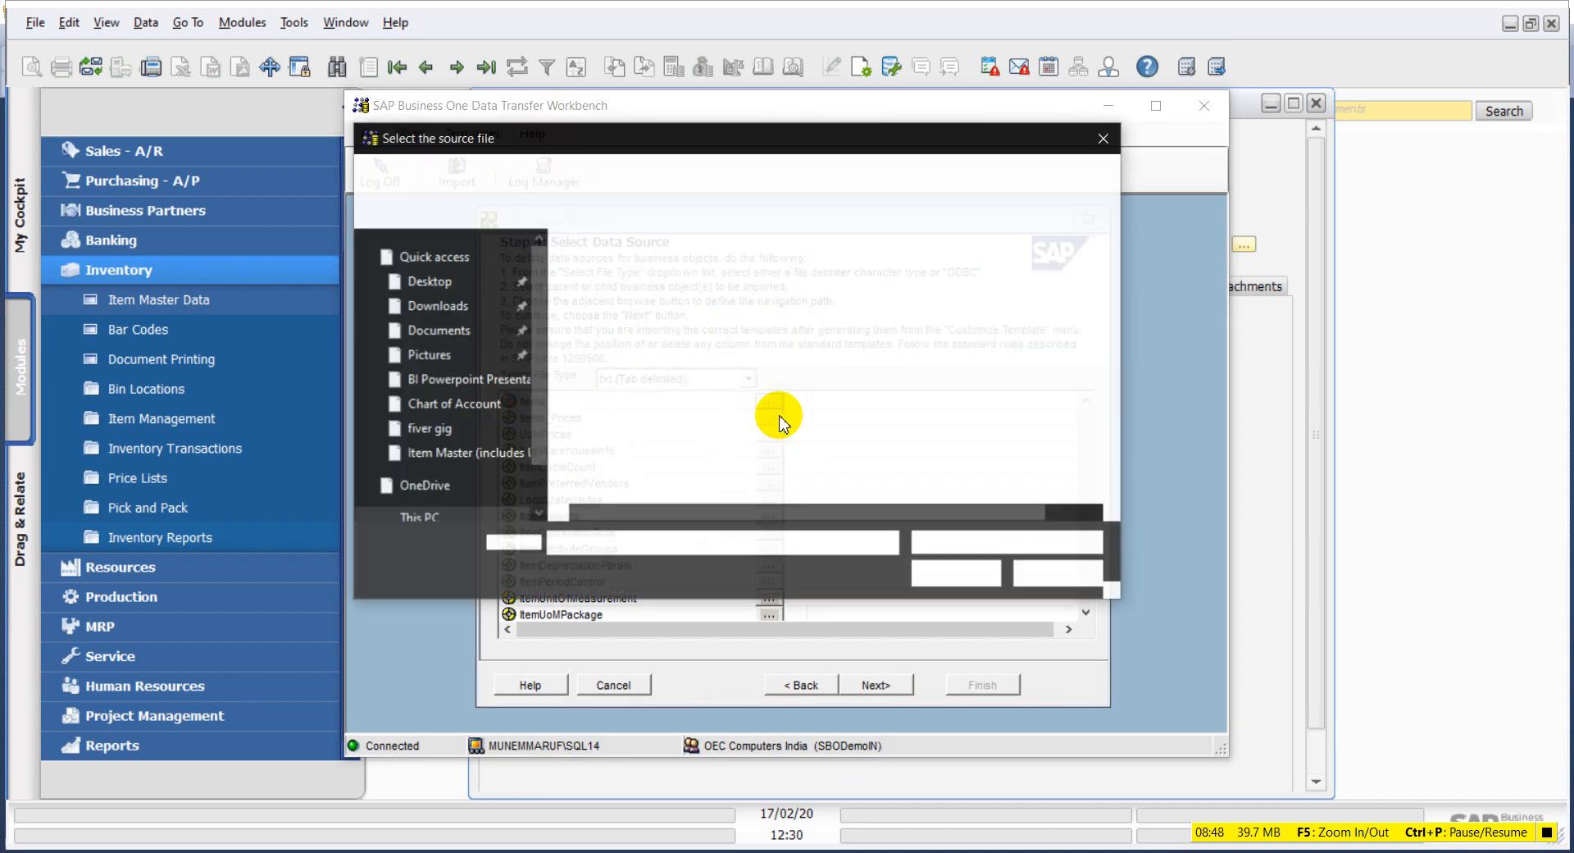
pyautogui.doubleClick(643, 270)
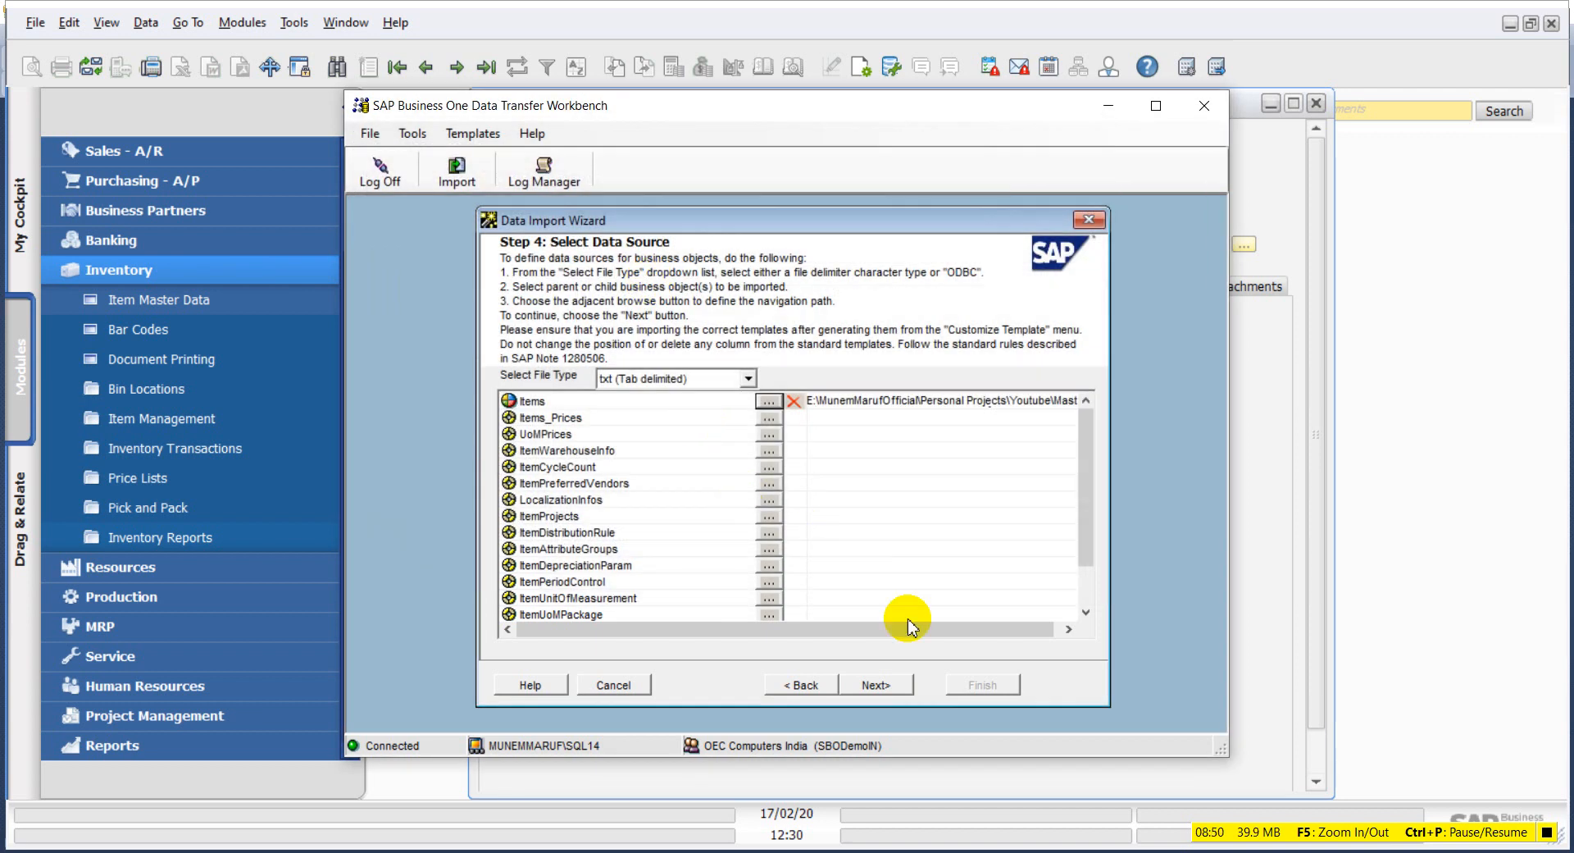
# - Accept the default field mapping, then run the import simulation and review its detailed log
pyautogui.click(893, 685)
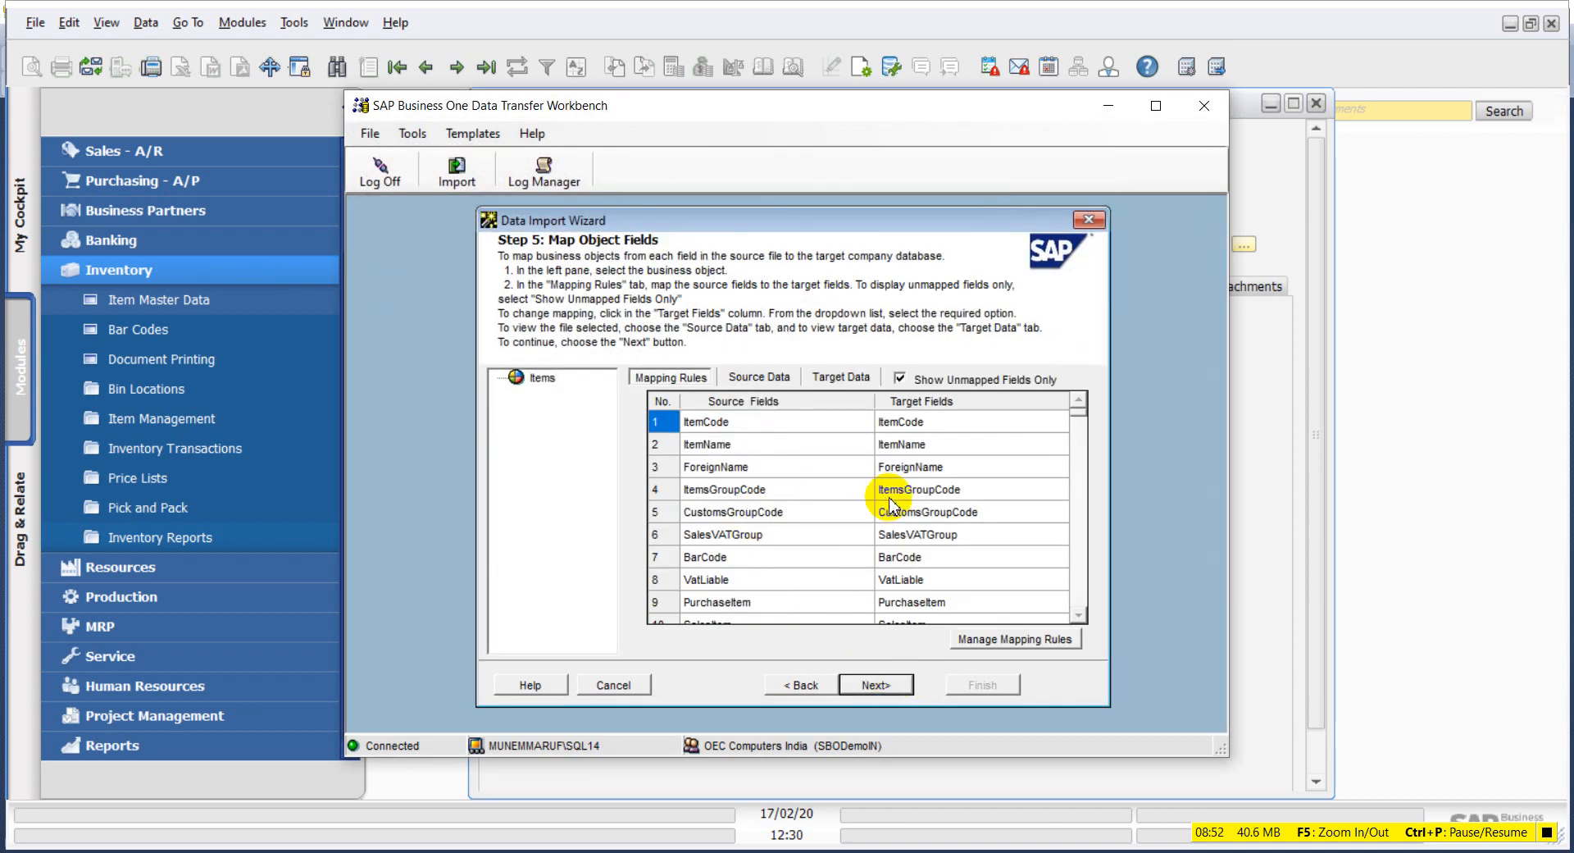
pyautogui.click(876, 685)
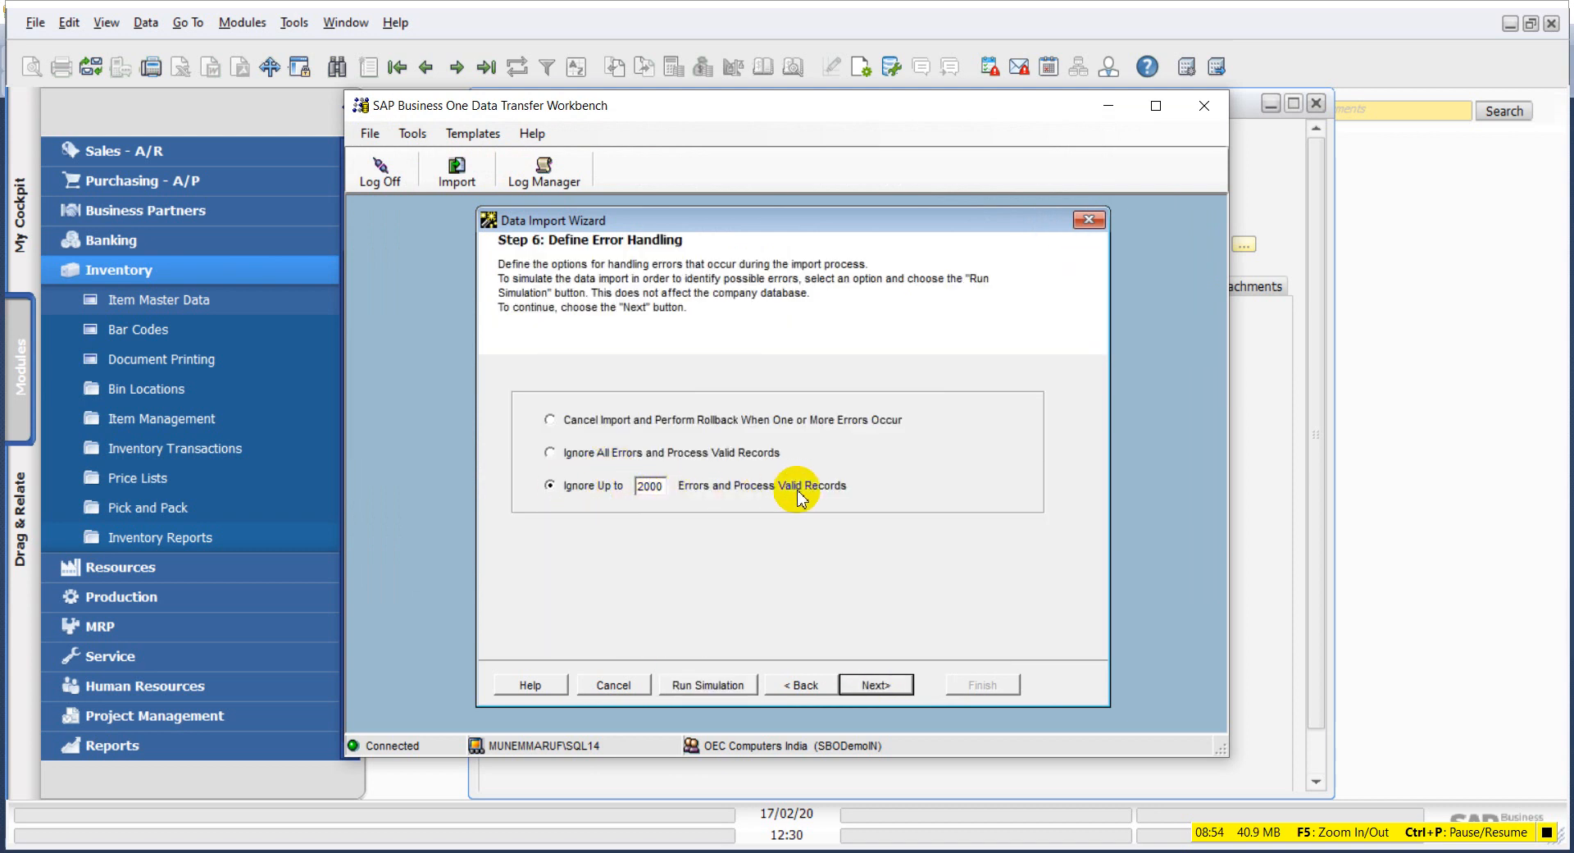
pyautogui.click(725, 685)
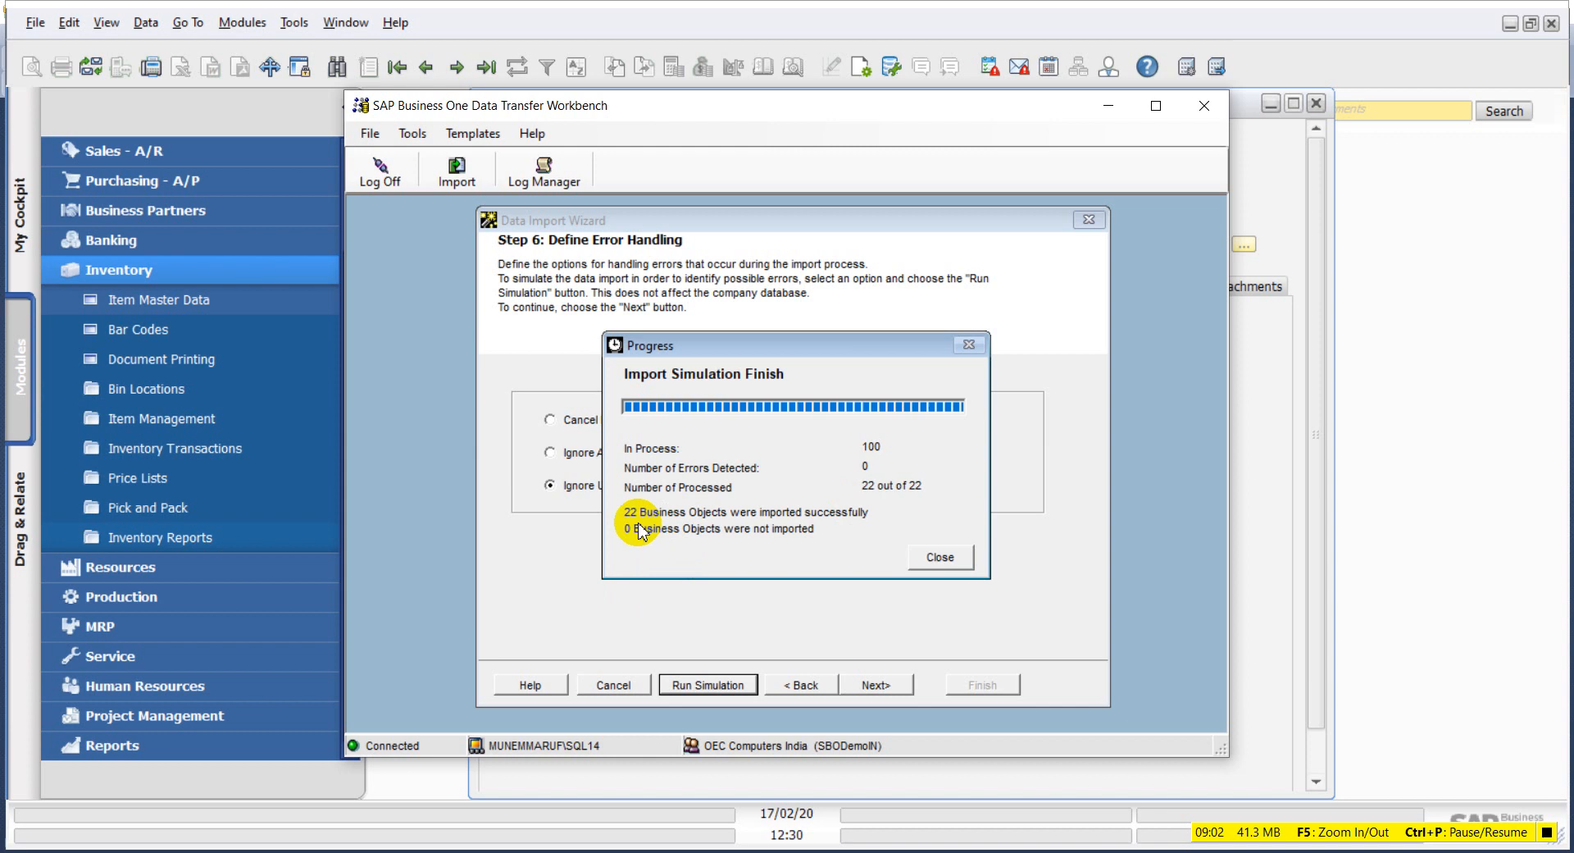
pyautogui.click(936, 556)
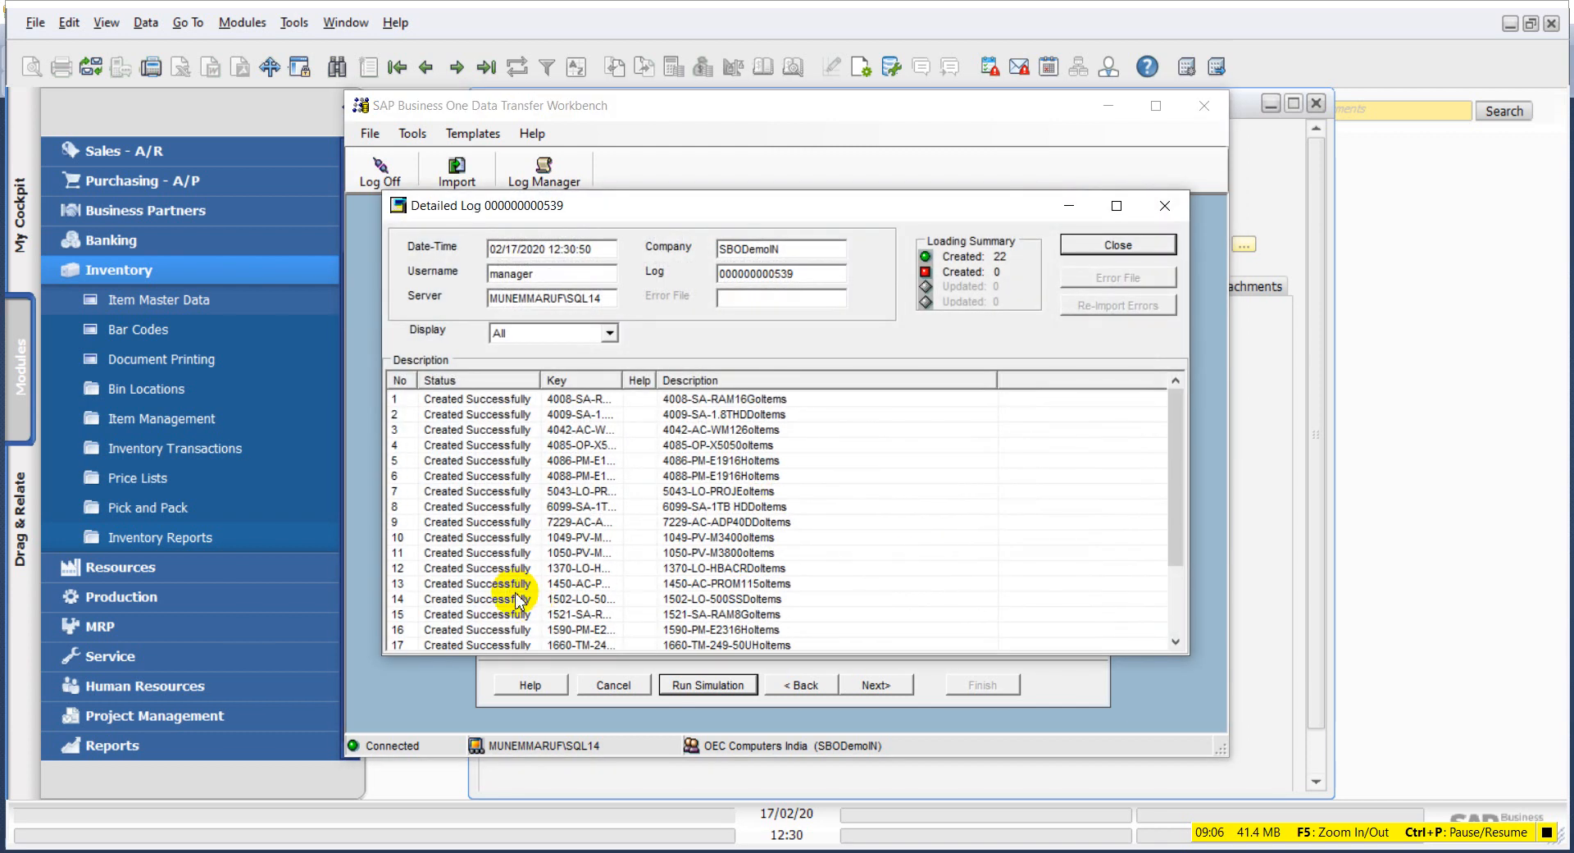
pyautogui.scroll(-2, 895, 542)
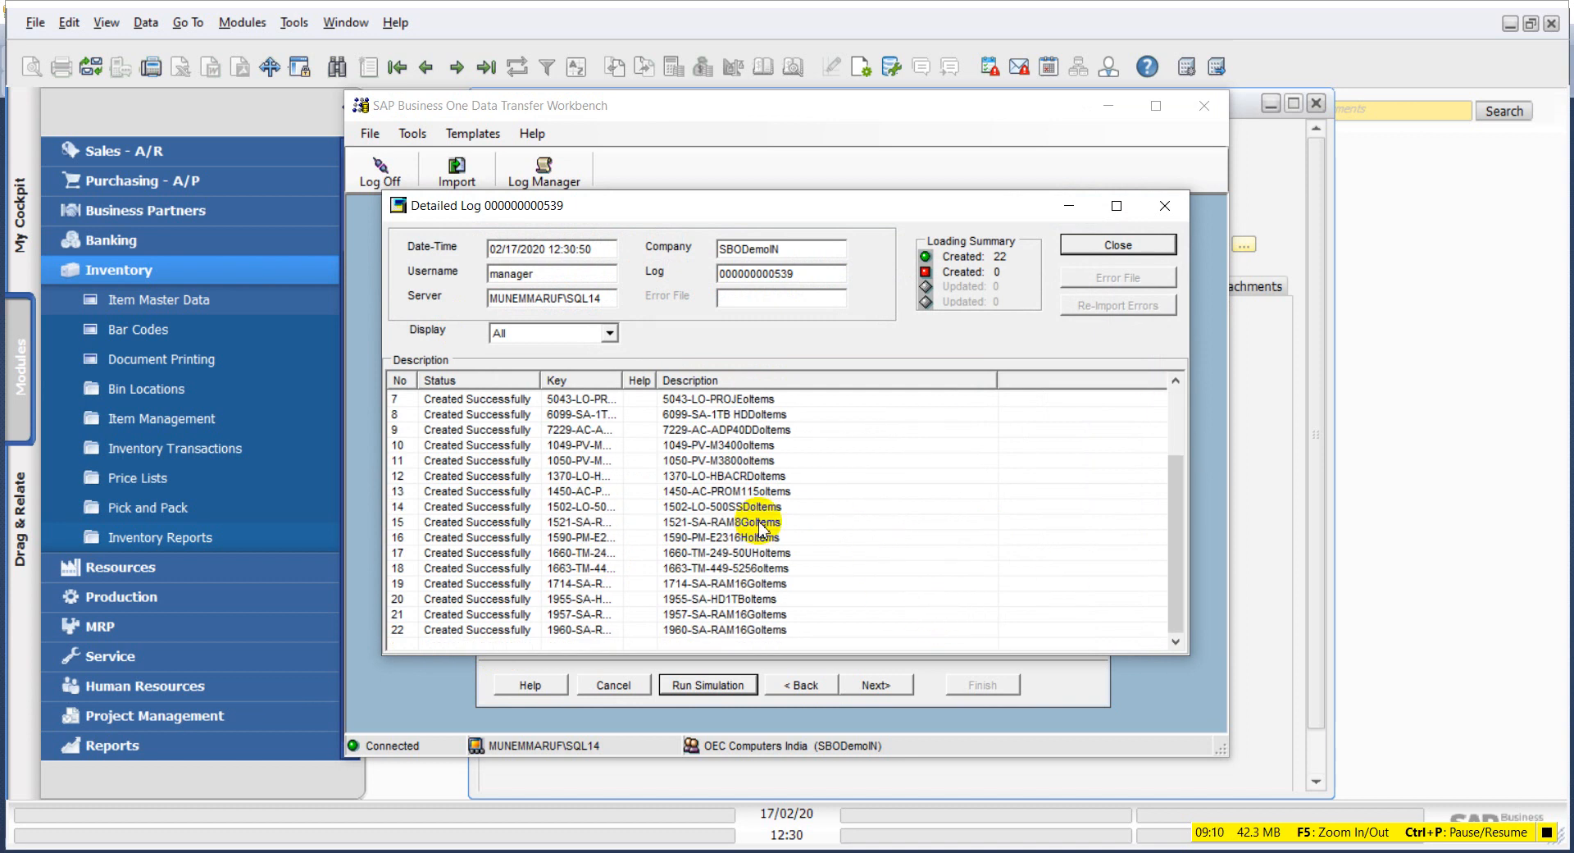
pyautogui.click(1112, 244)
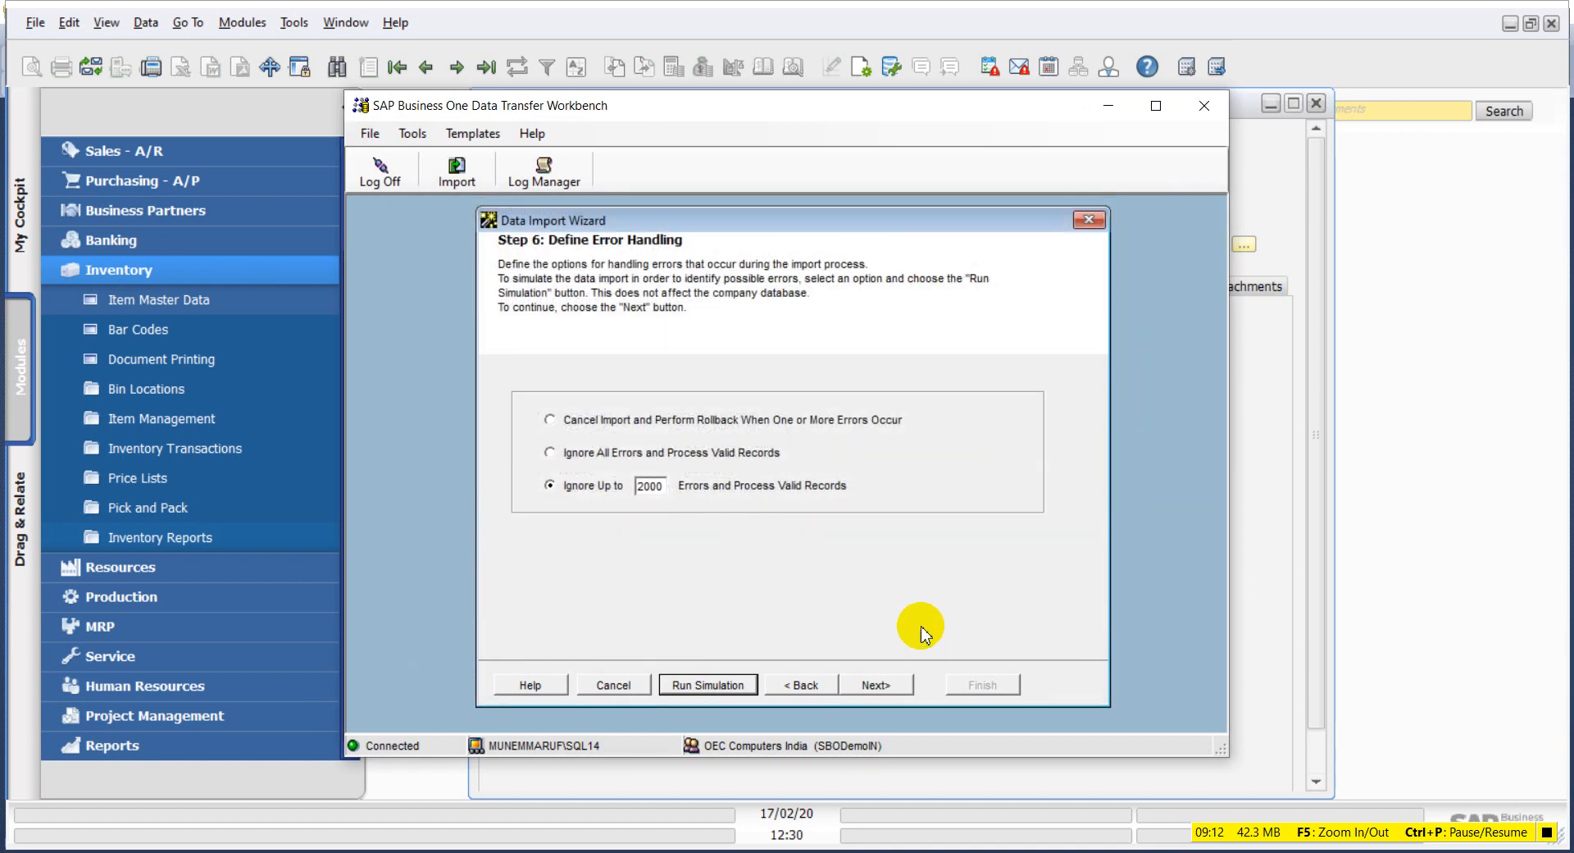
# - Run the actual item master data import, finish the wizard and close the resulting log
pyautogui.click(895, 685)
pyautogui.click(898, 687)
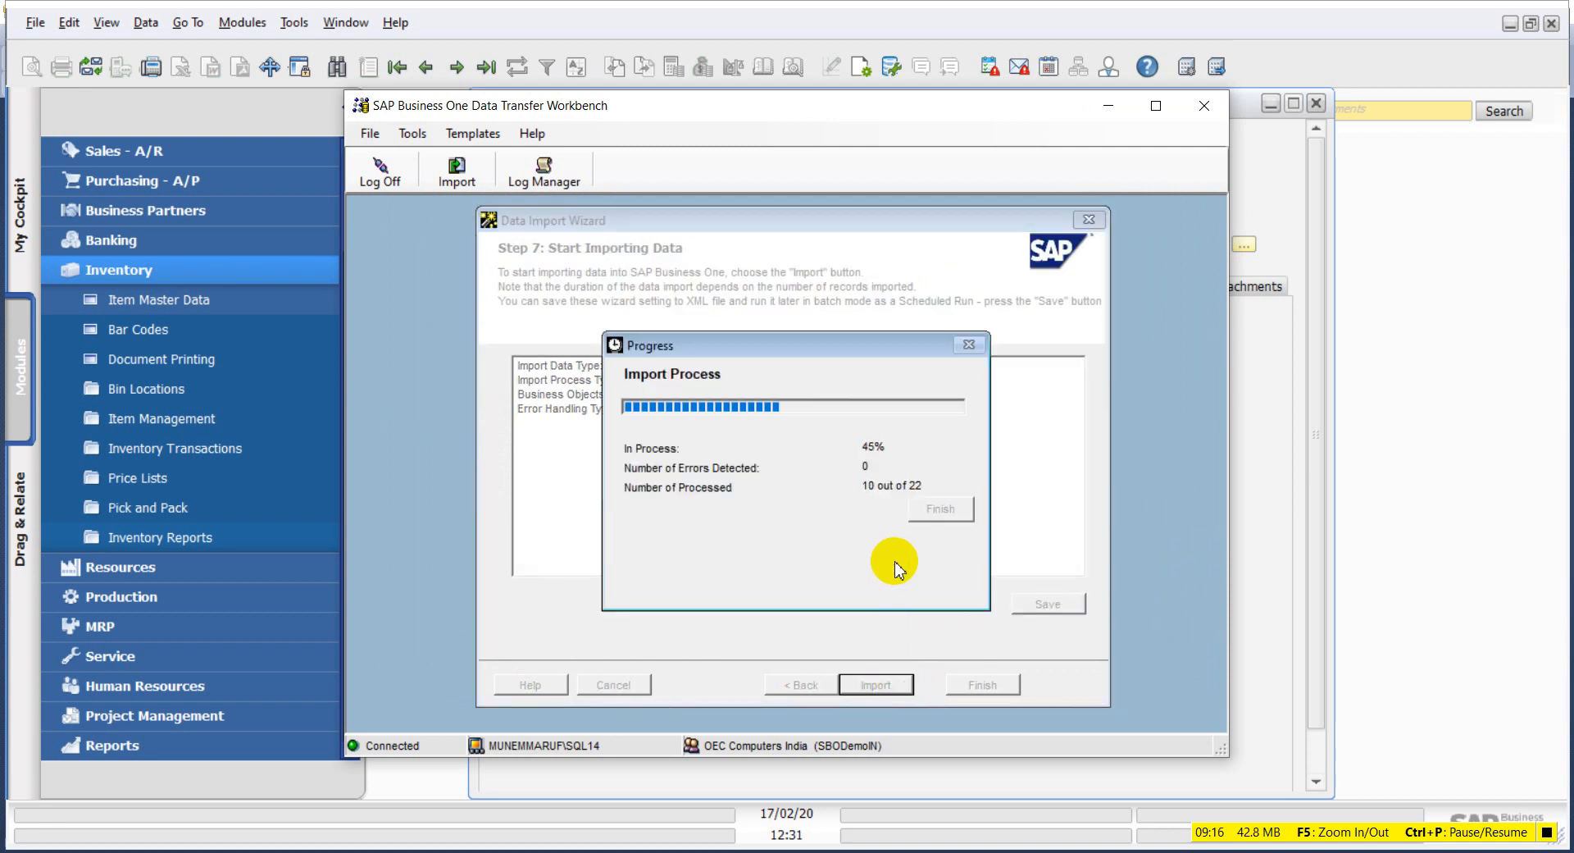
pyautogui.click(954, 546)
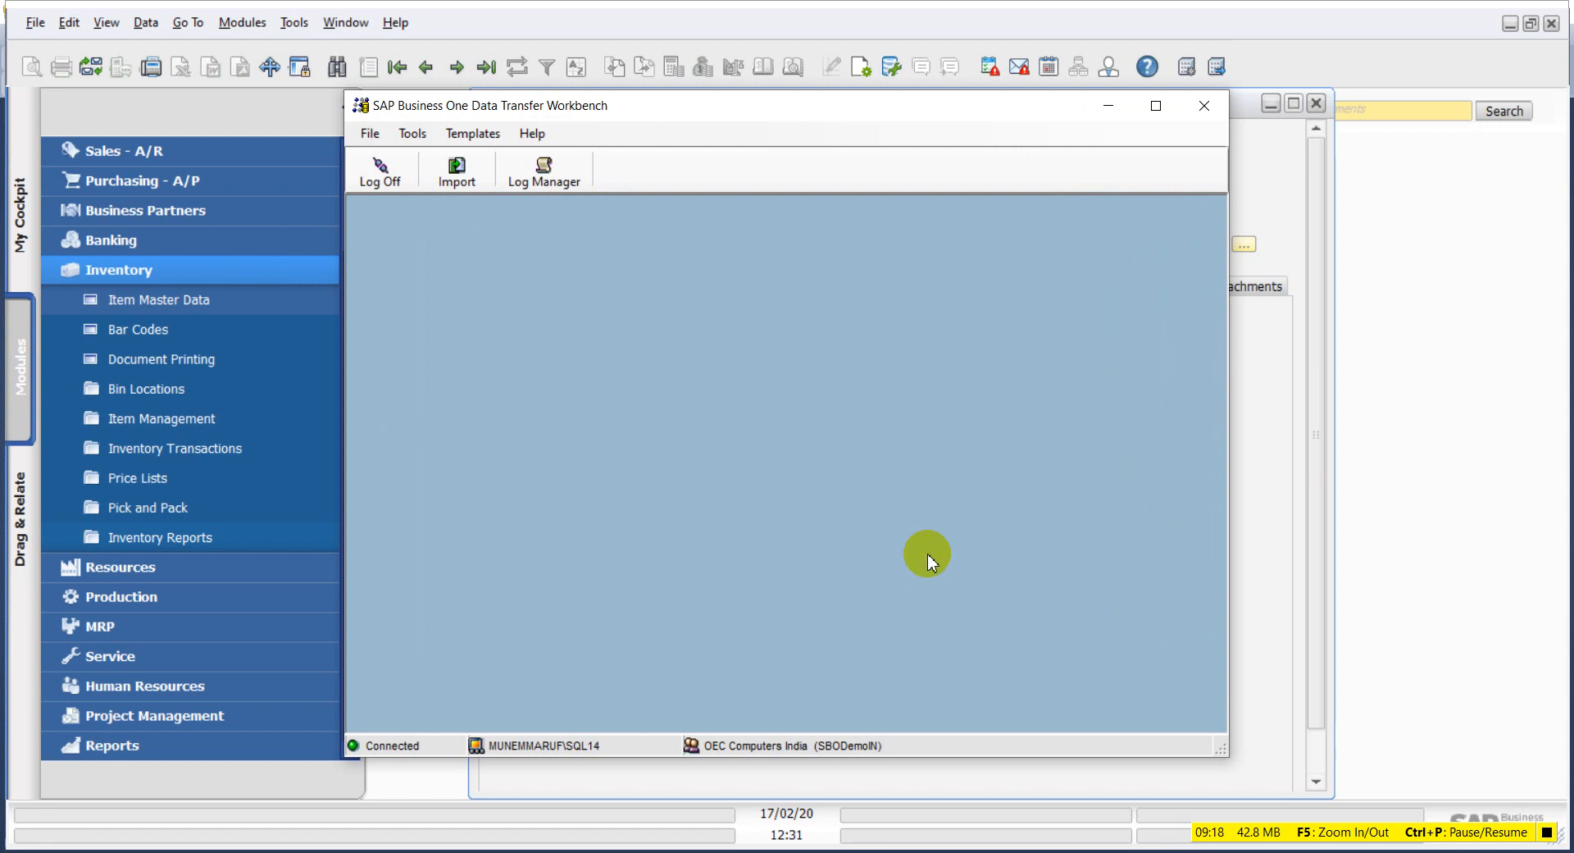
pyautogui.click(1114, 246)
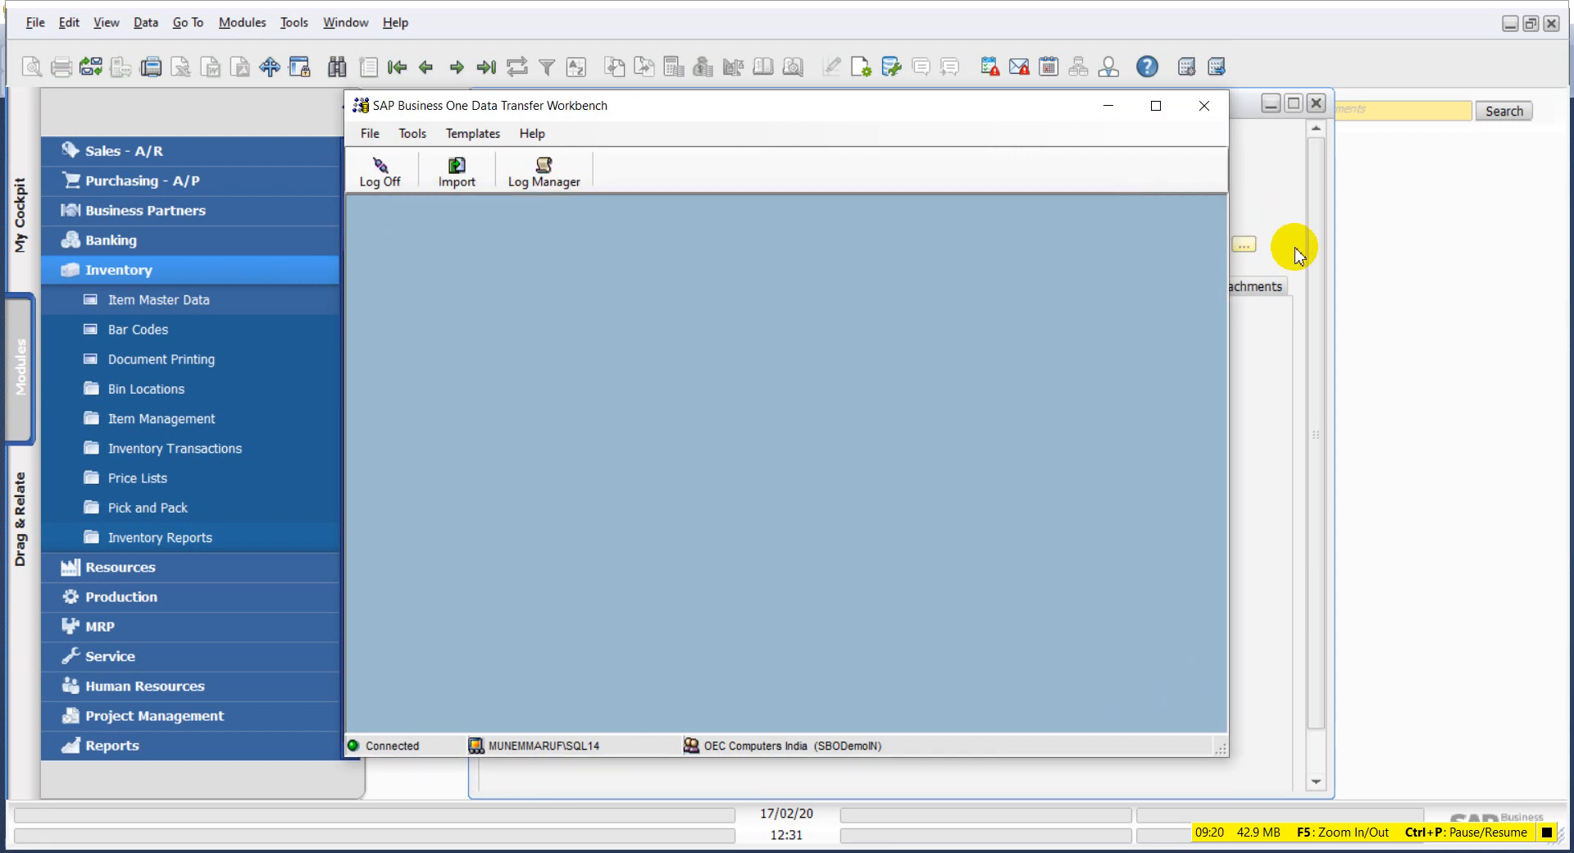
# - Switch to SAP Business One, search Item Master Data for all items with the * wildcard, and review and close the results list
pyautogui.click(1300, 250)
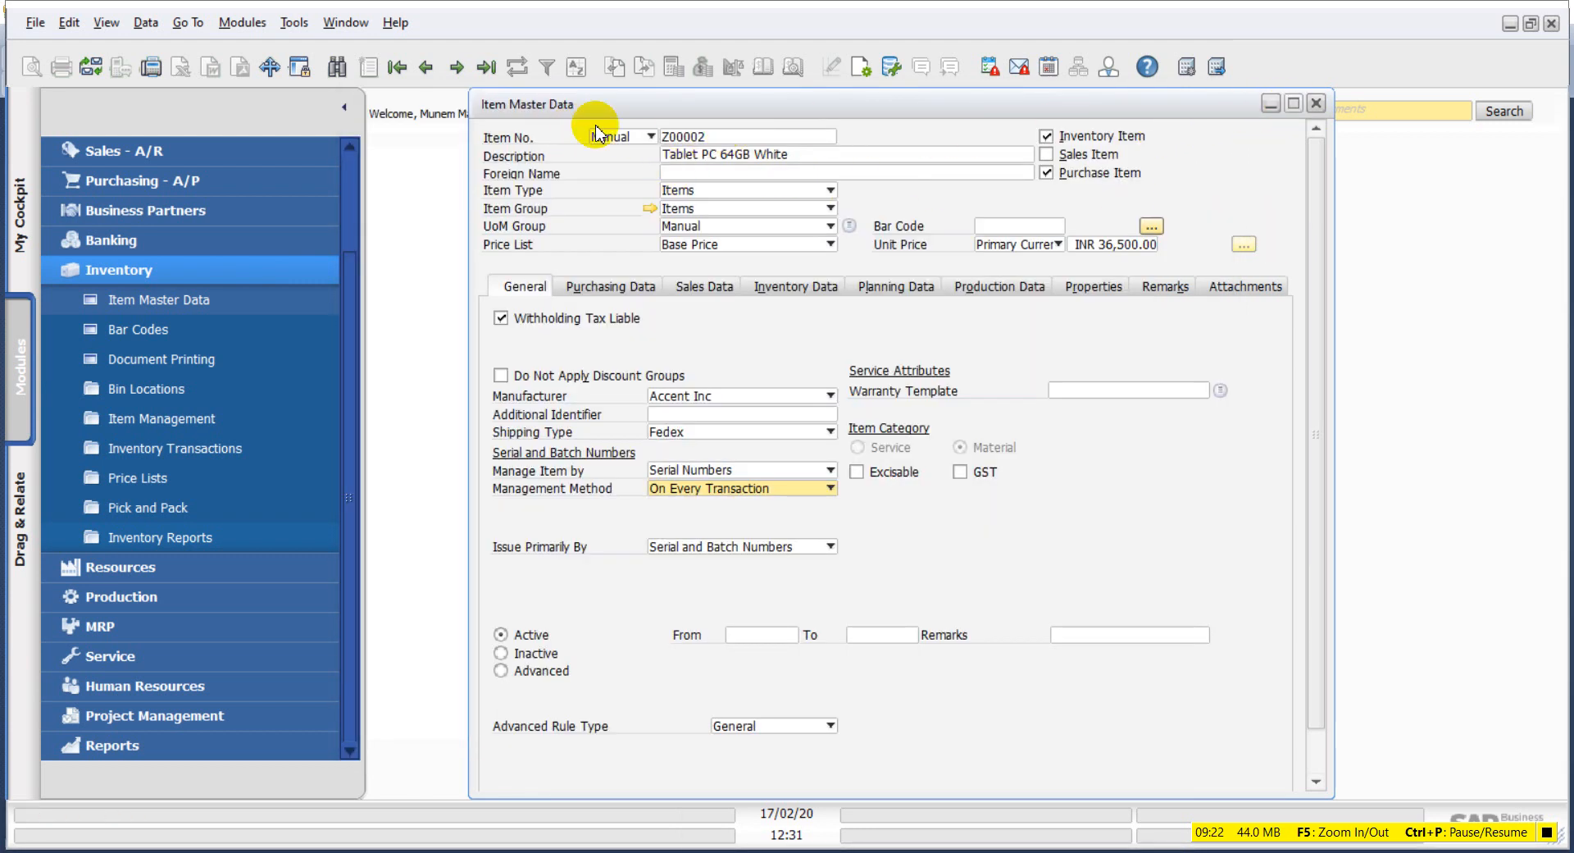
pyautogui.click(368, 67)
pyautogui.click(537, 459)
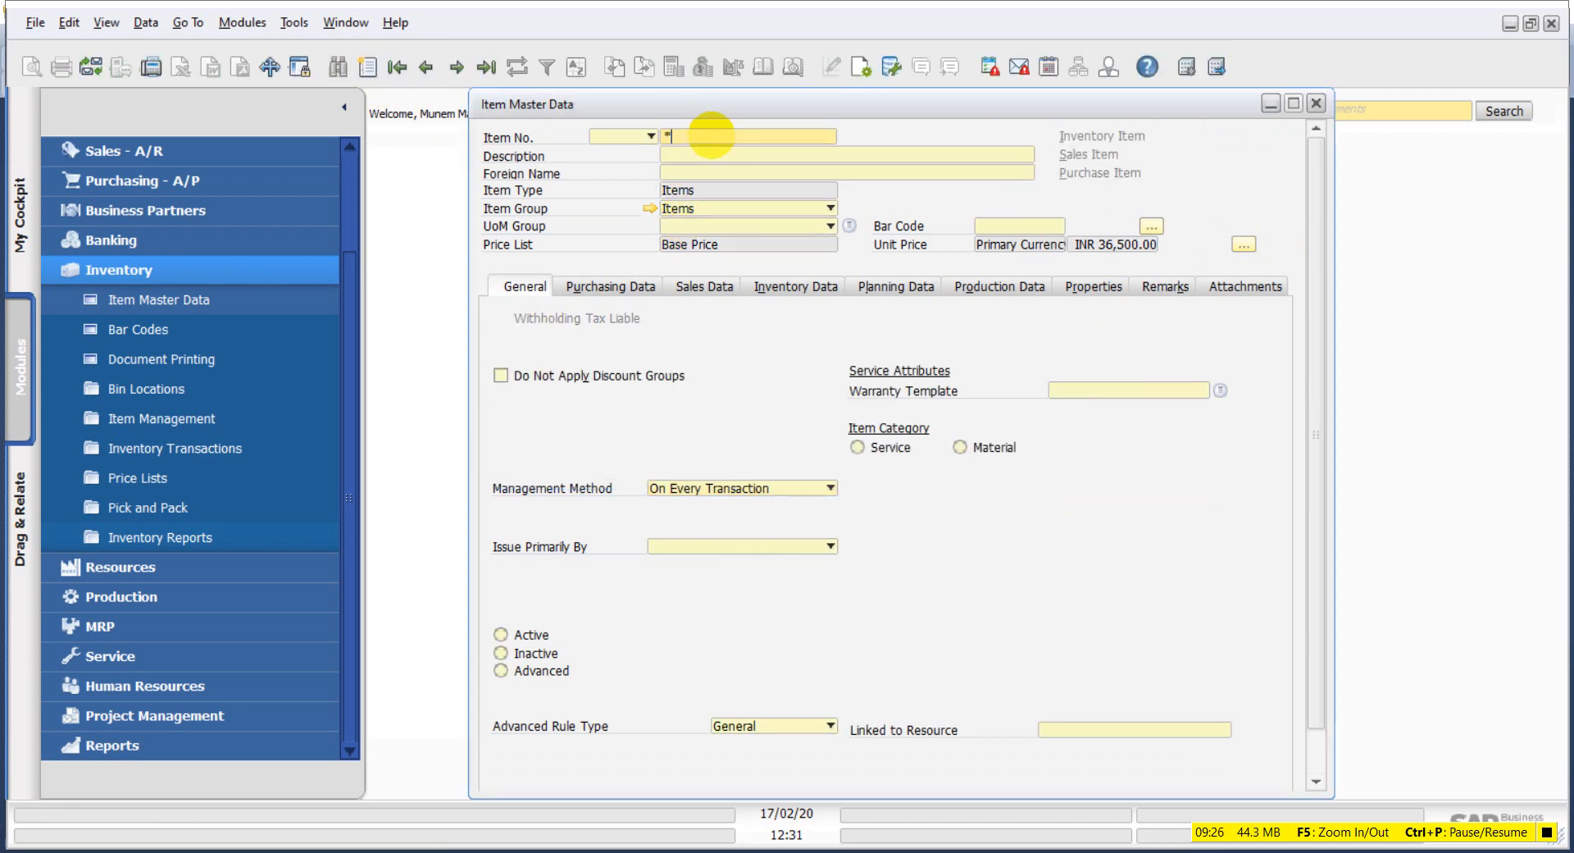
pyautogui.scroll(-1, 541, 664)
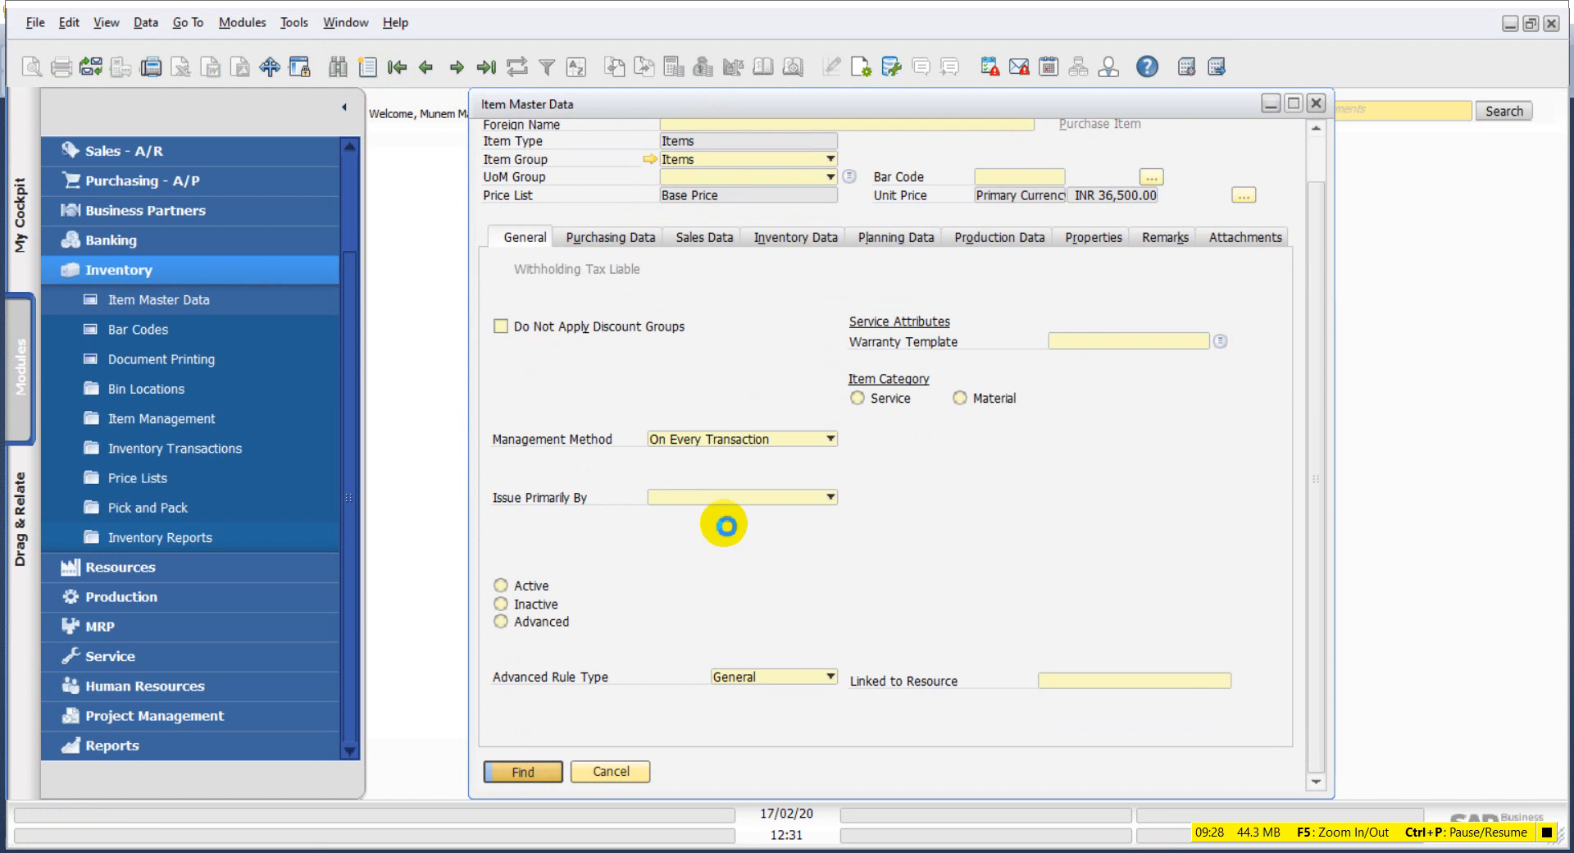
pyautogui.press('Return')
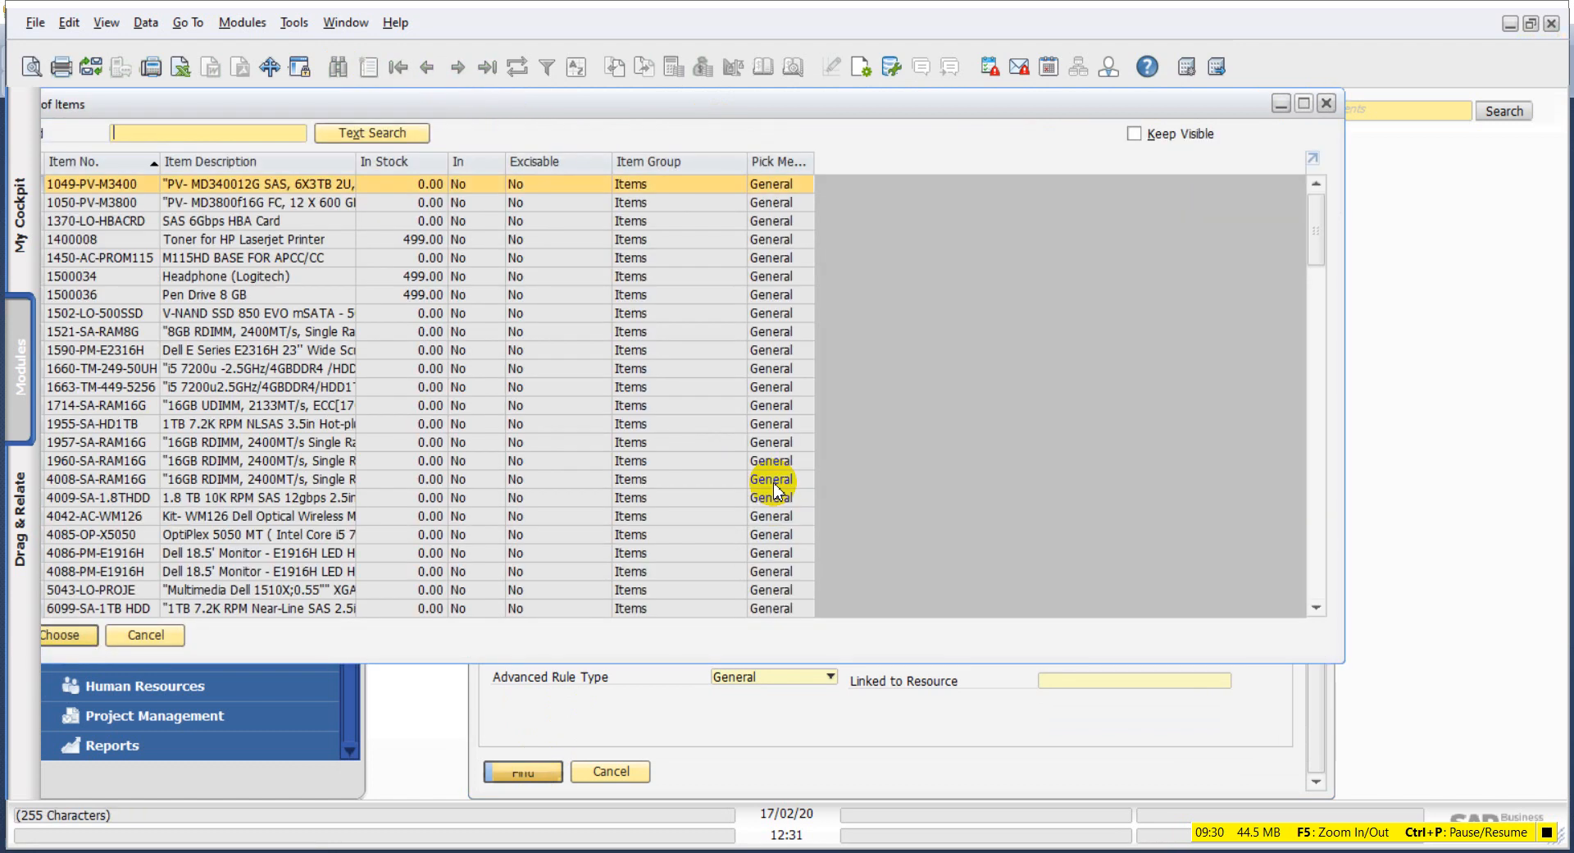
pyautogui.scroll(-2, 123, 456)
pyautogui.scroll(2, 111, 501)
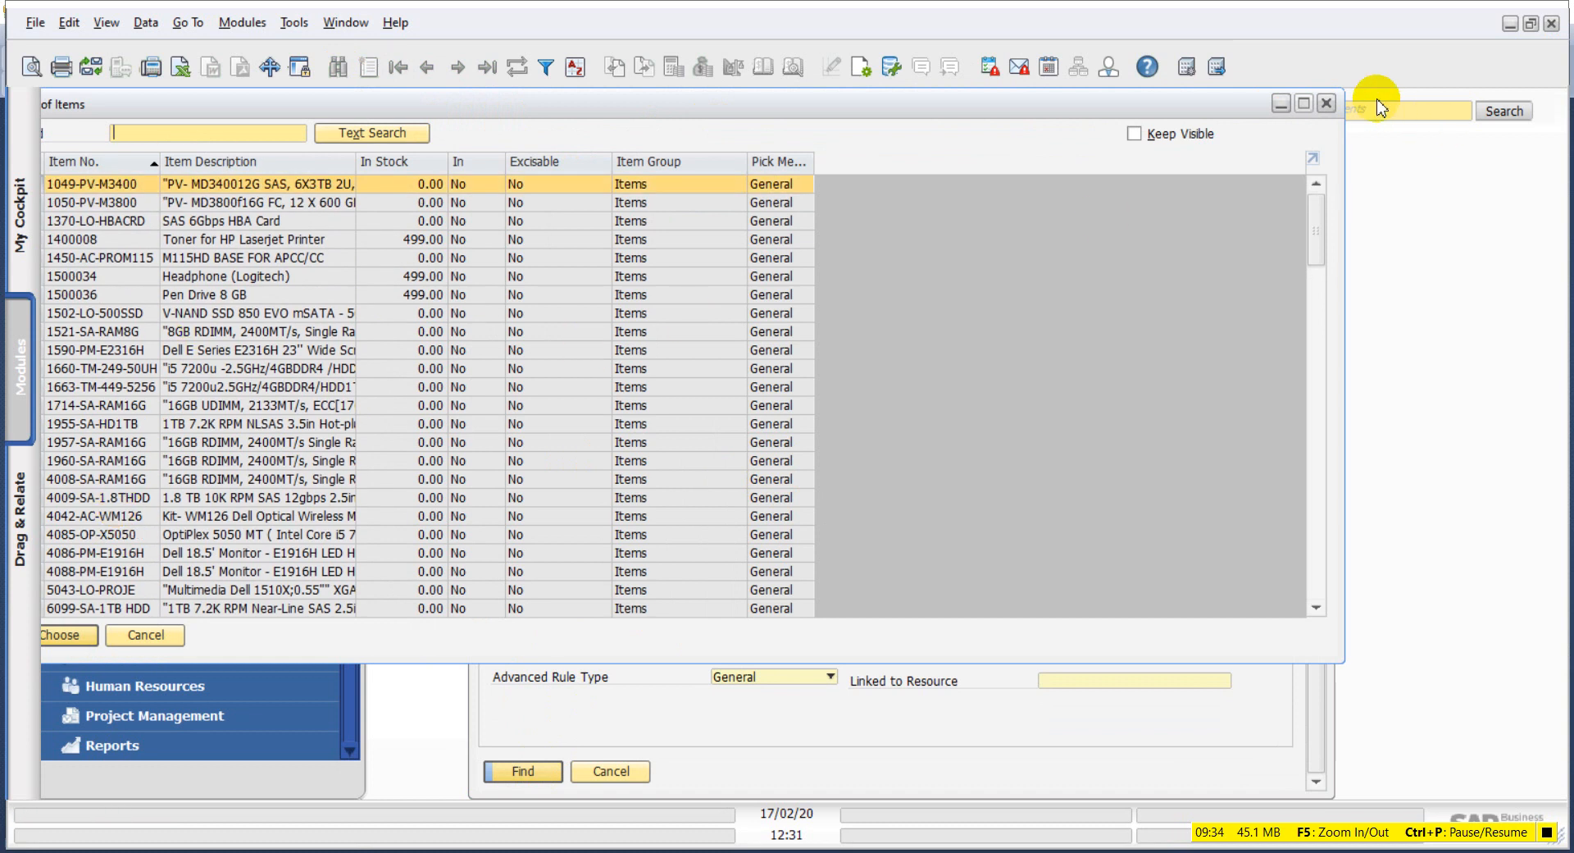
pyautogui.press('Return')
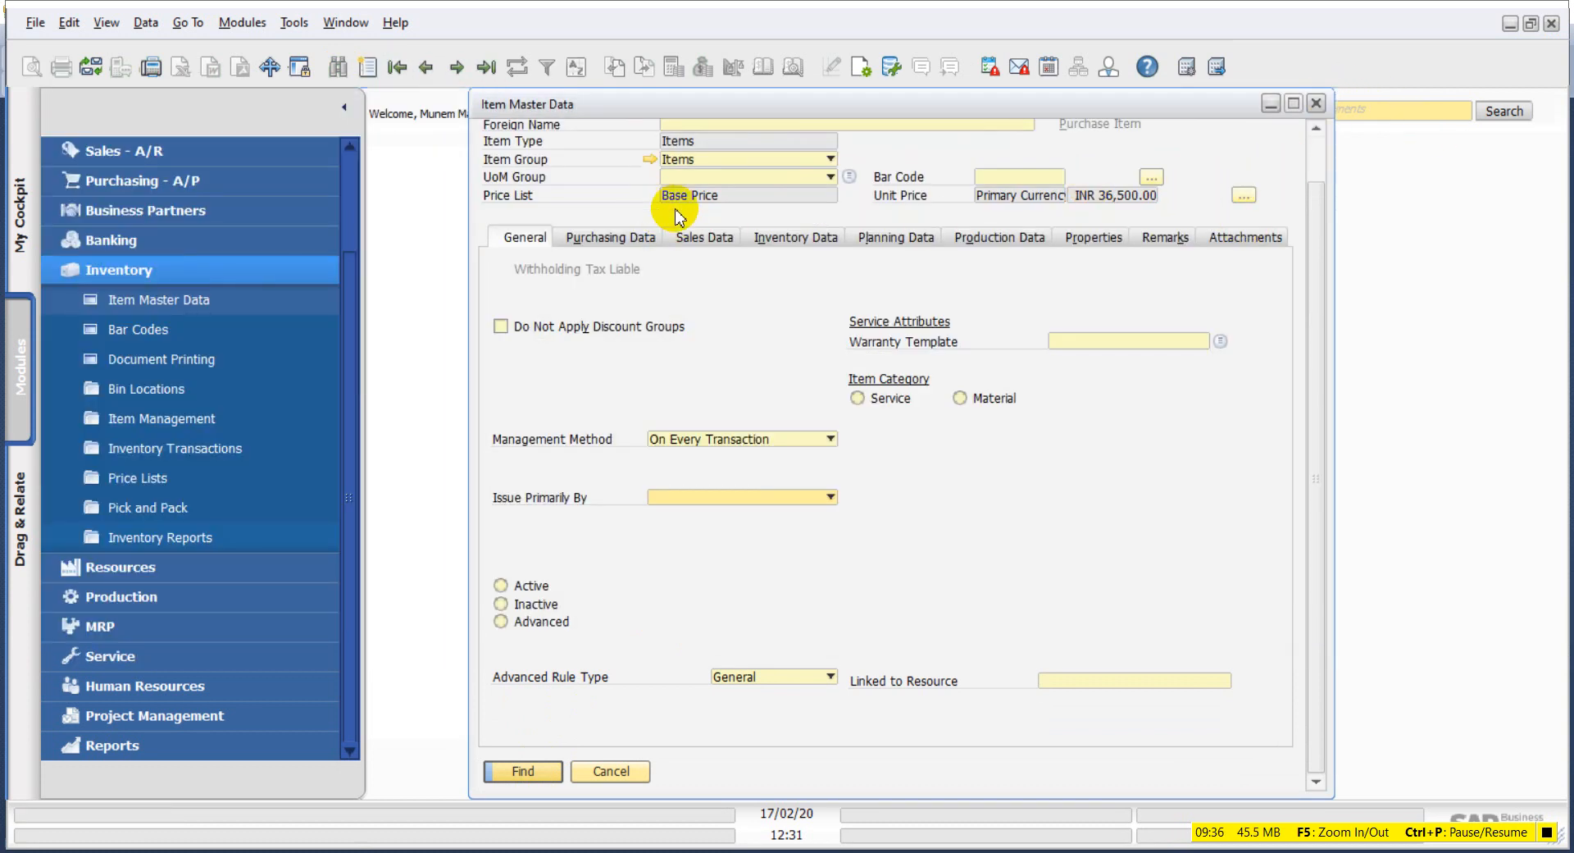
# - Repeat the * wildcard item search and open the record of item 1049-PV-M3400
pyautogui.scroll(1, 769, 246)
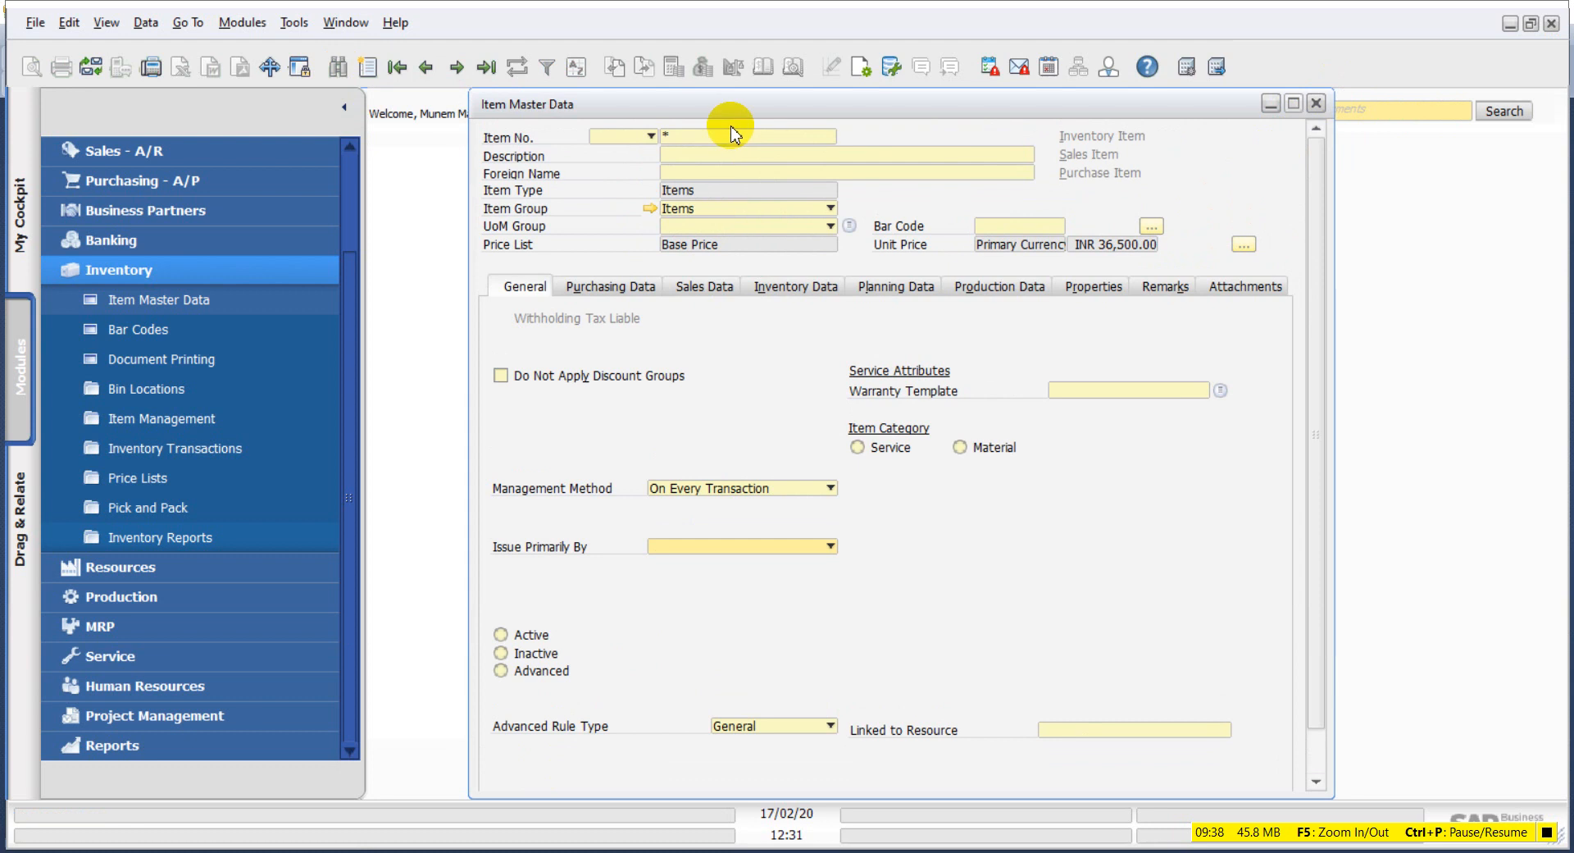
pyautogui.moveTo(815, 105); pyautogui.dragTo(683, 120)
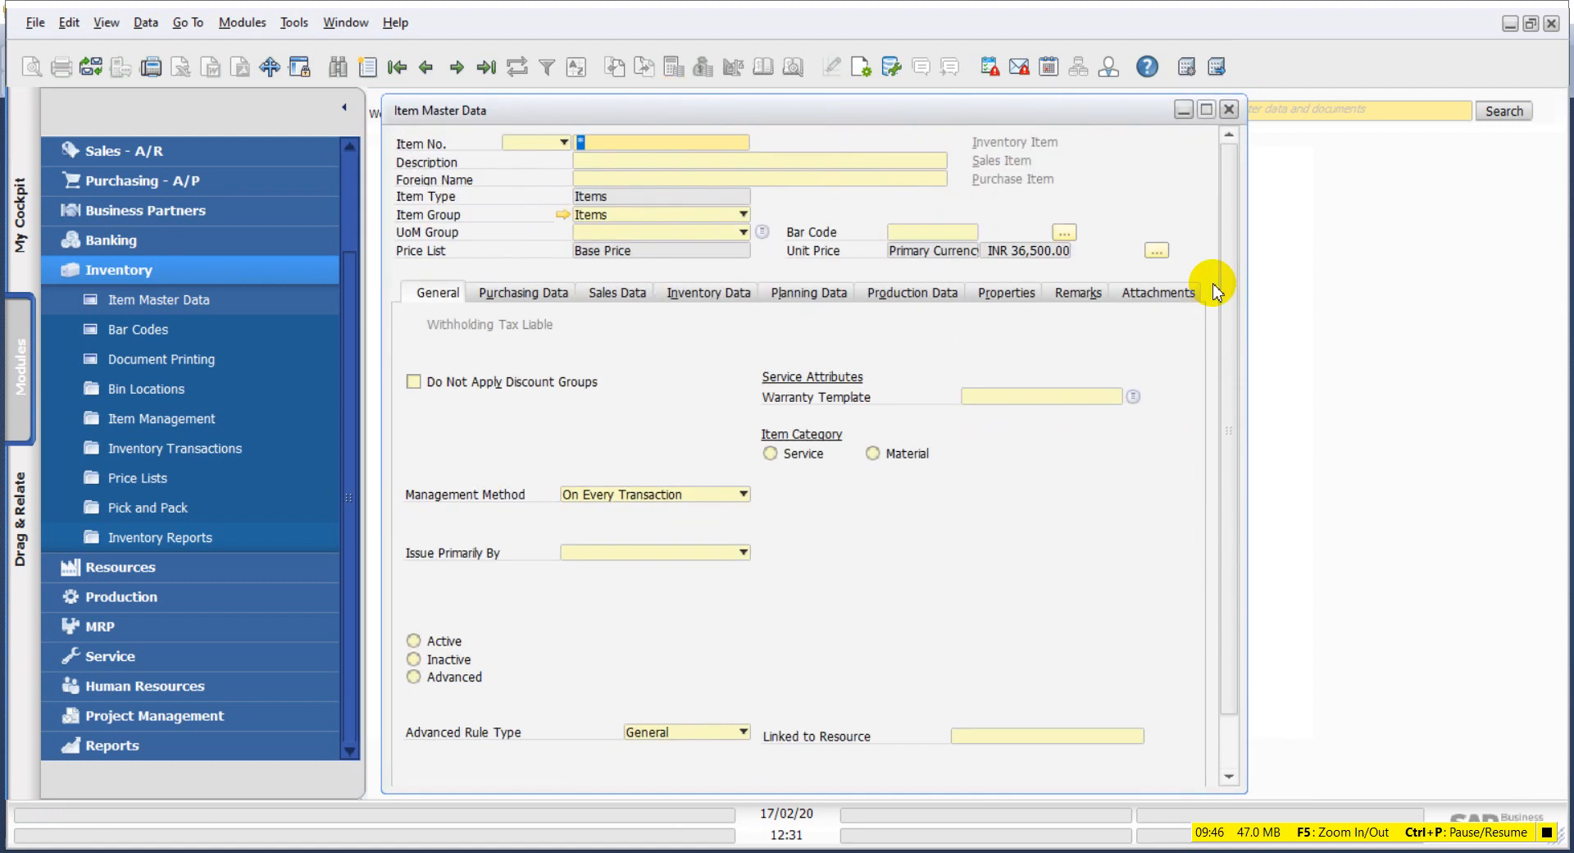
pyautogui.scroll(-1, 503, 643)
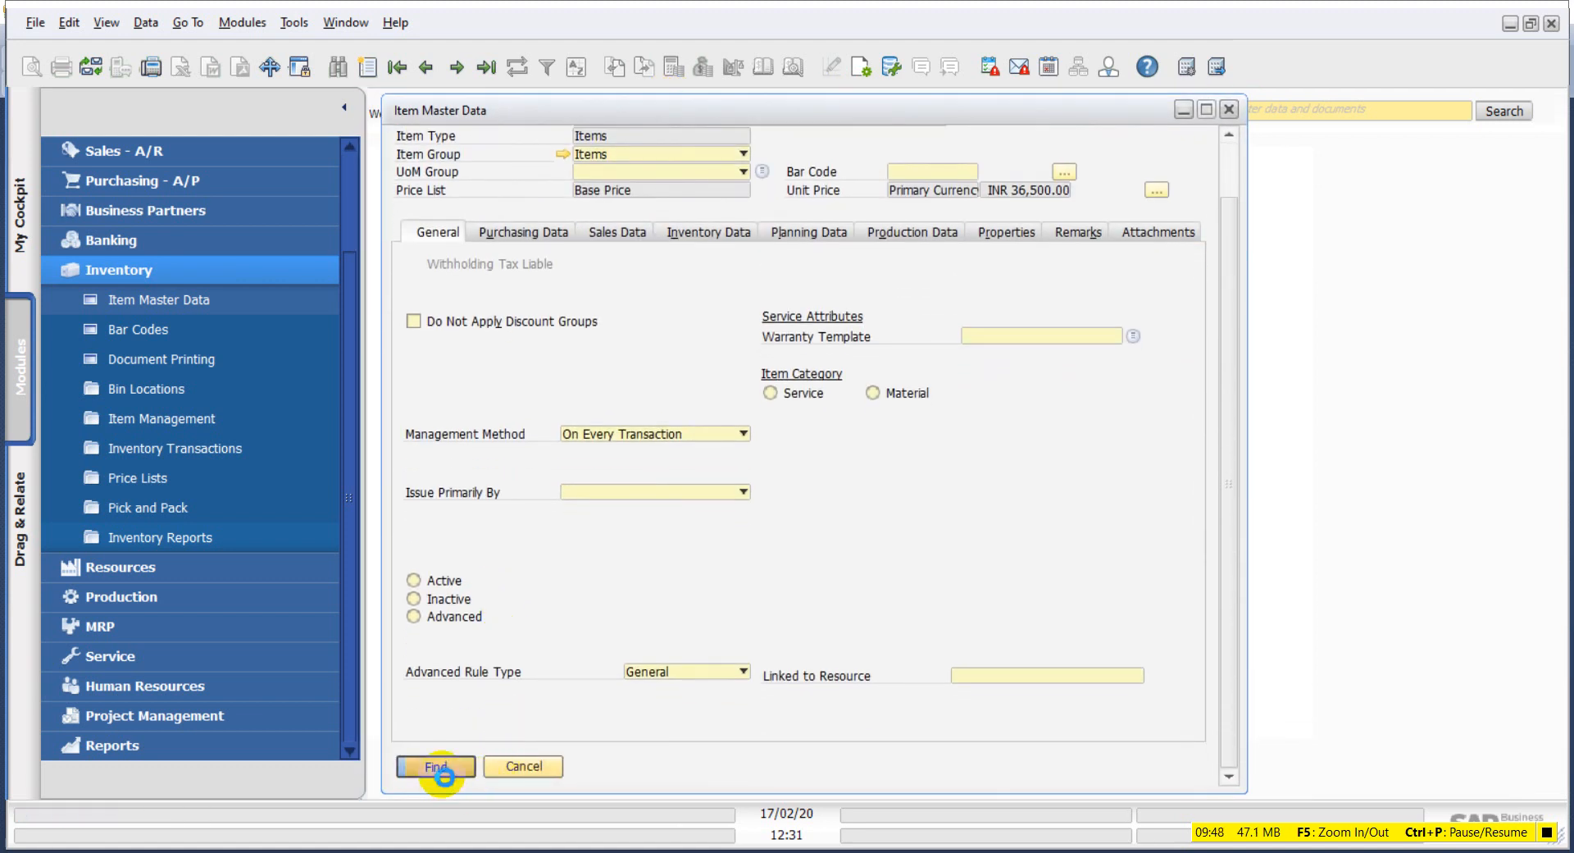
pyautogui.click(437, 765)
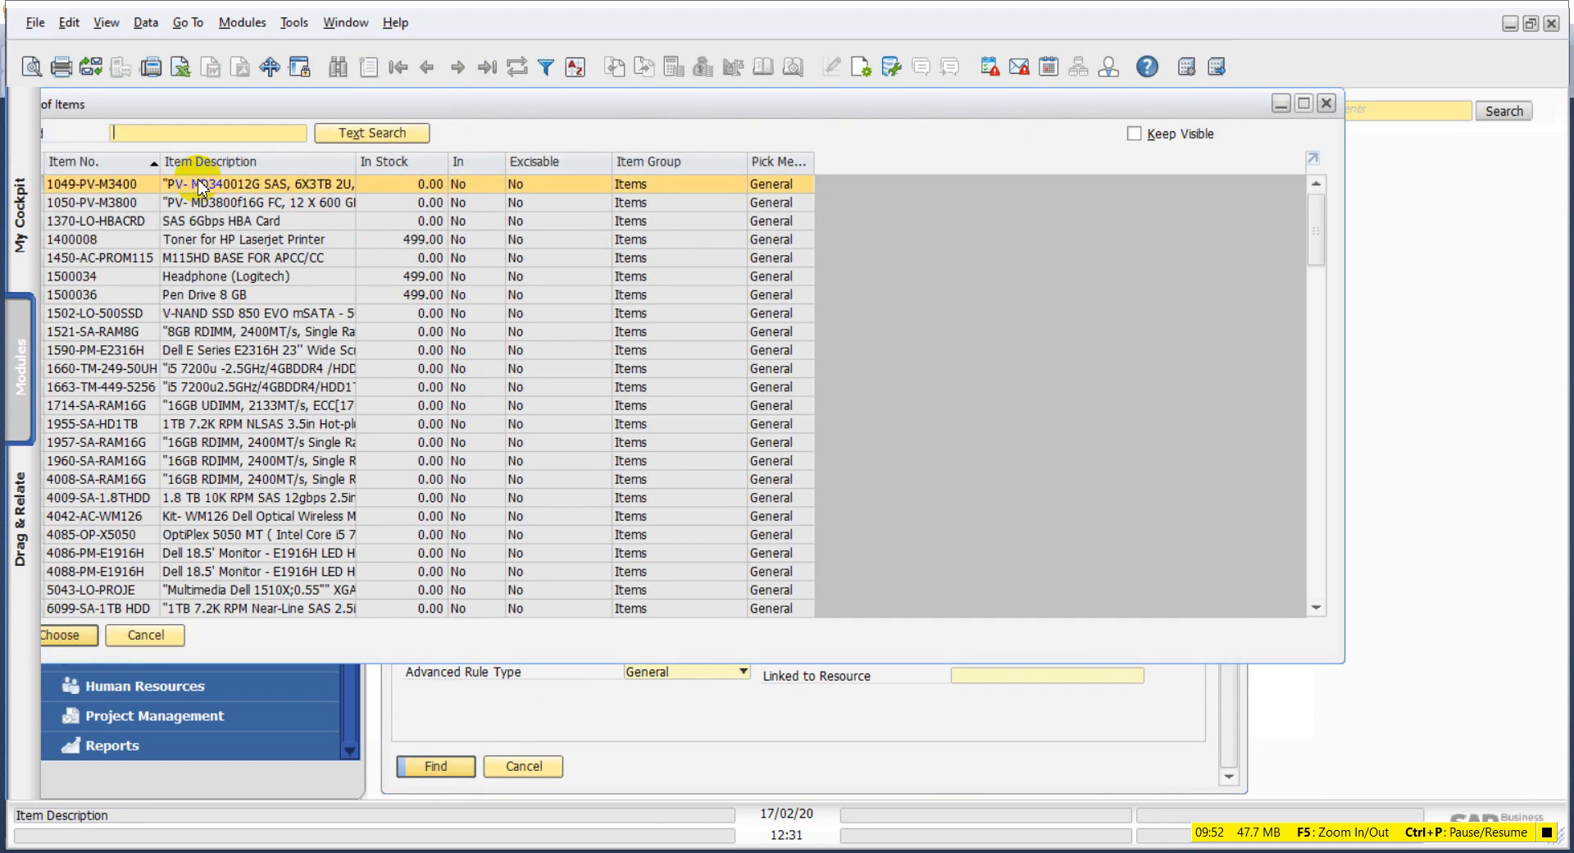
pyautogui.doubleClick(197, 187)
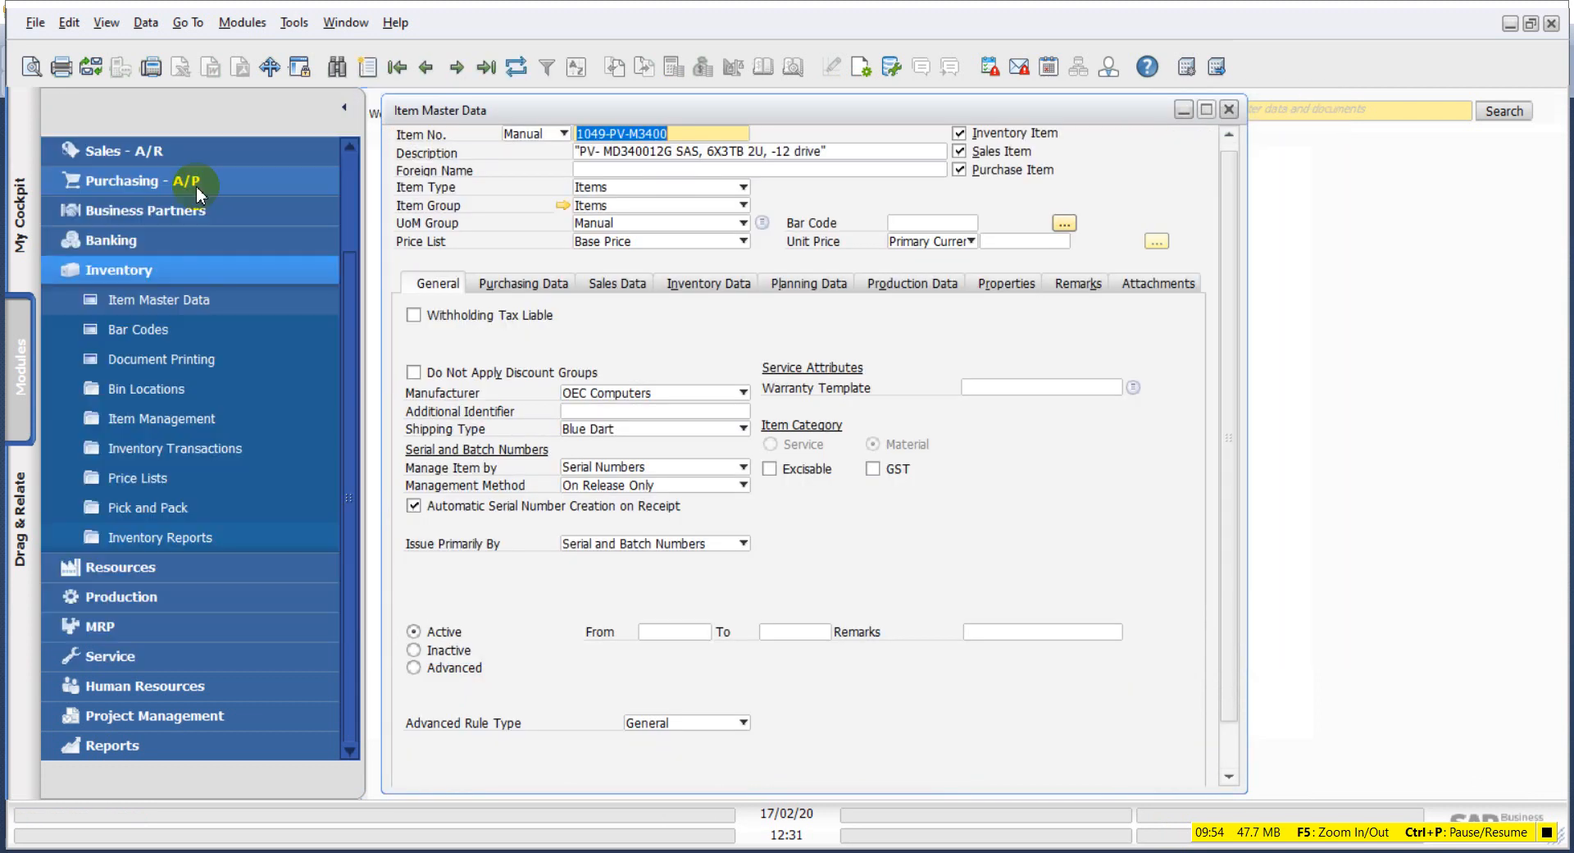
# - Display the user-defined fields beside the item record and check its Model No. value
pyautogui.moveTo(632, 109); pyautogui.dragTo(623, 130)
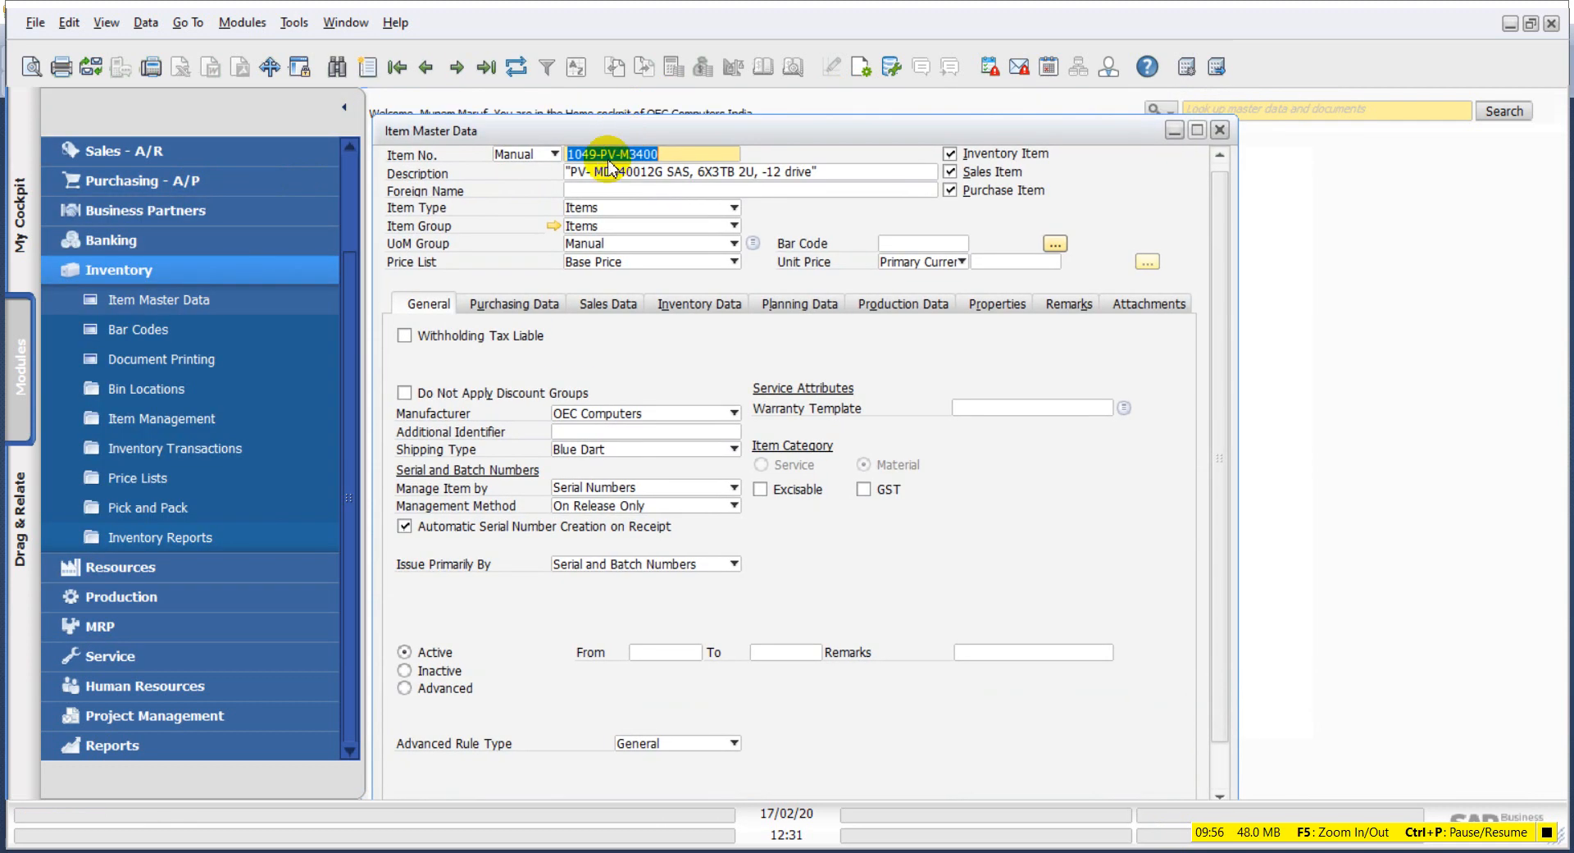
pyautogui.click(109, 22)
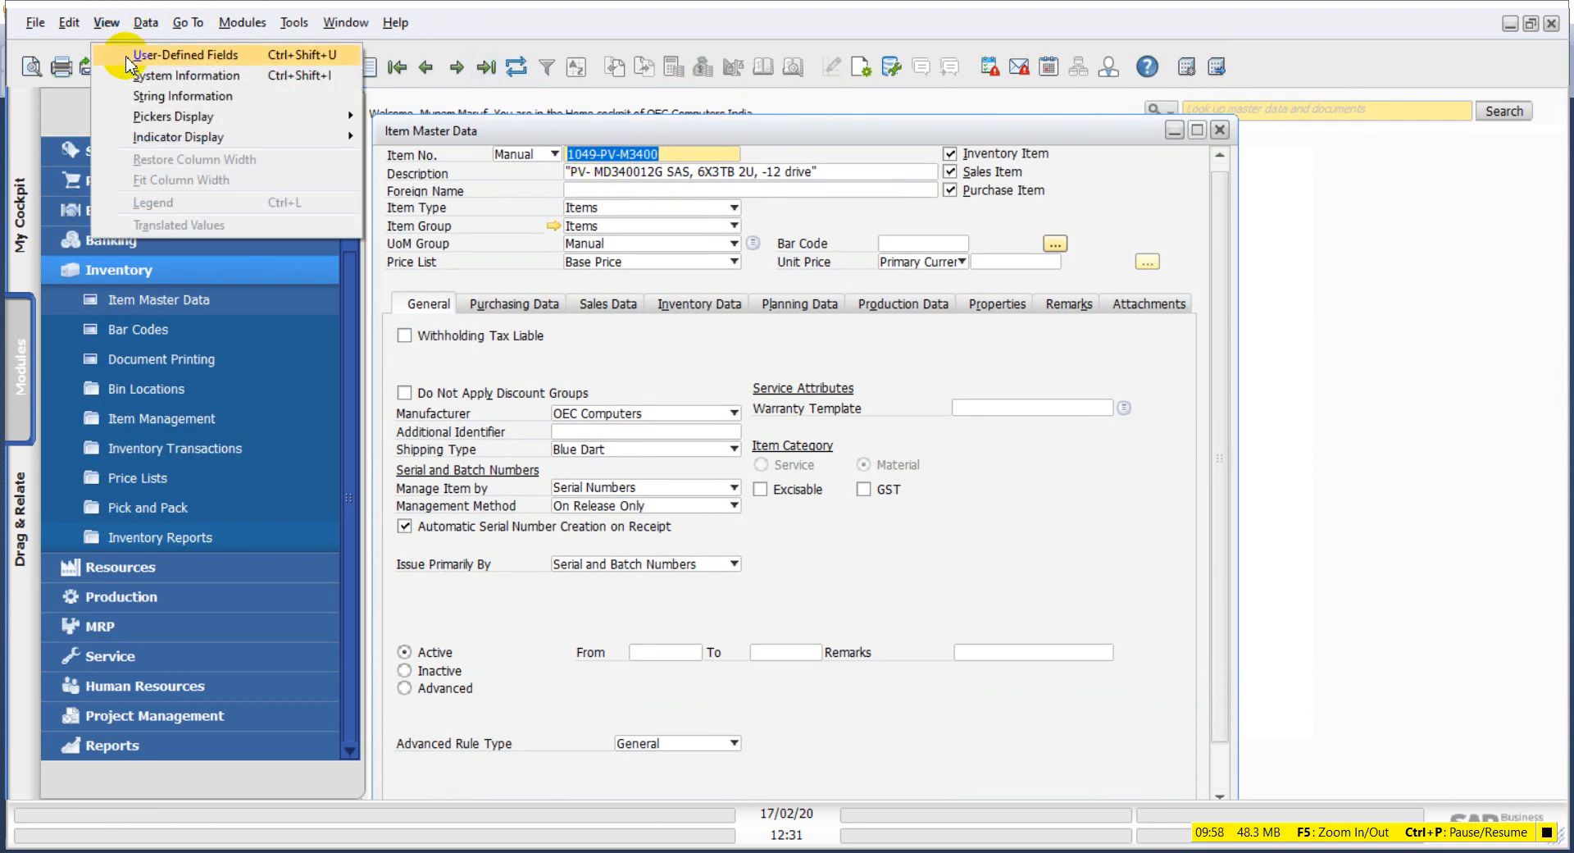
pyautogui.click(164, 55)
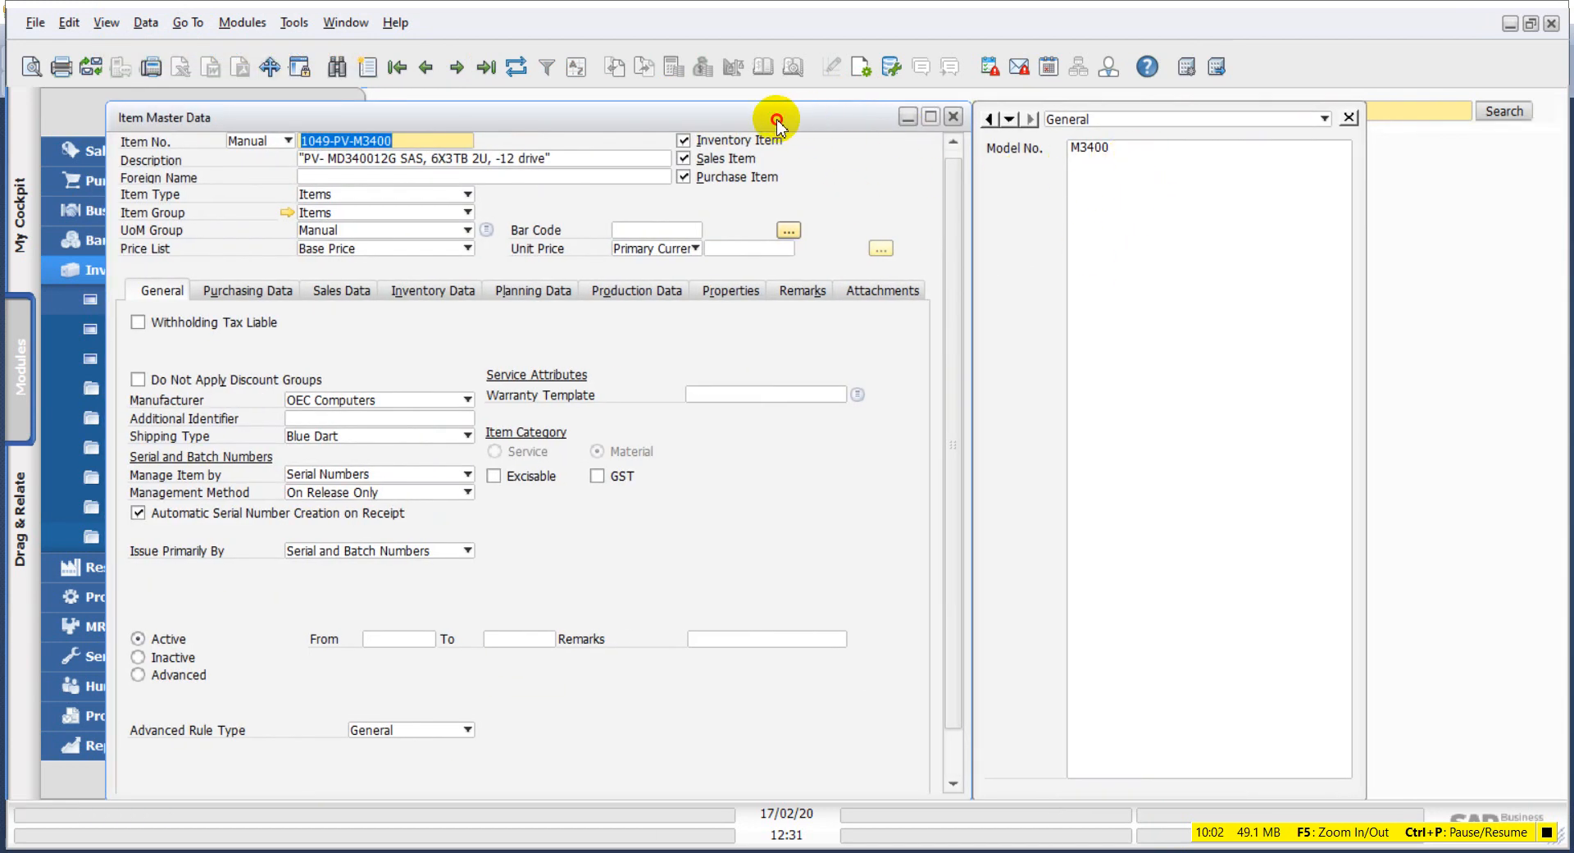
pyautogui.moveTo(775, 116); pyautogui.dragTo(1139, 159)
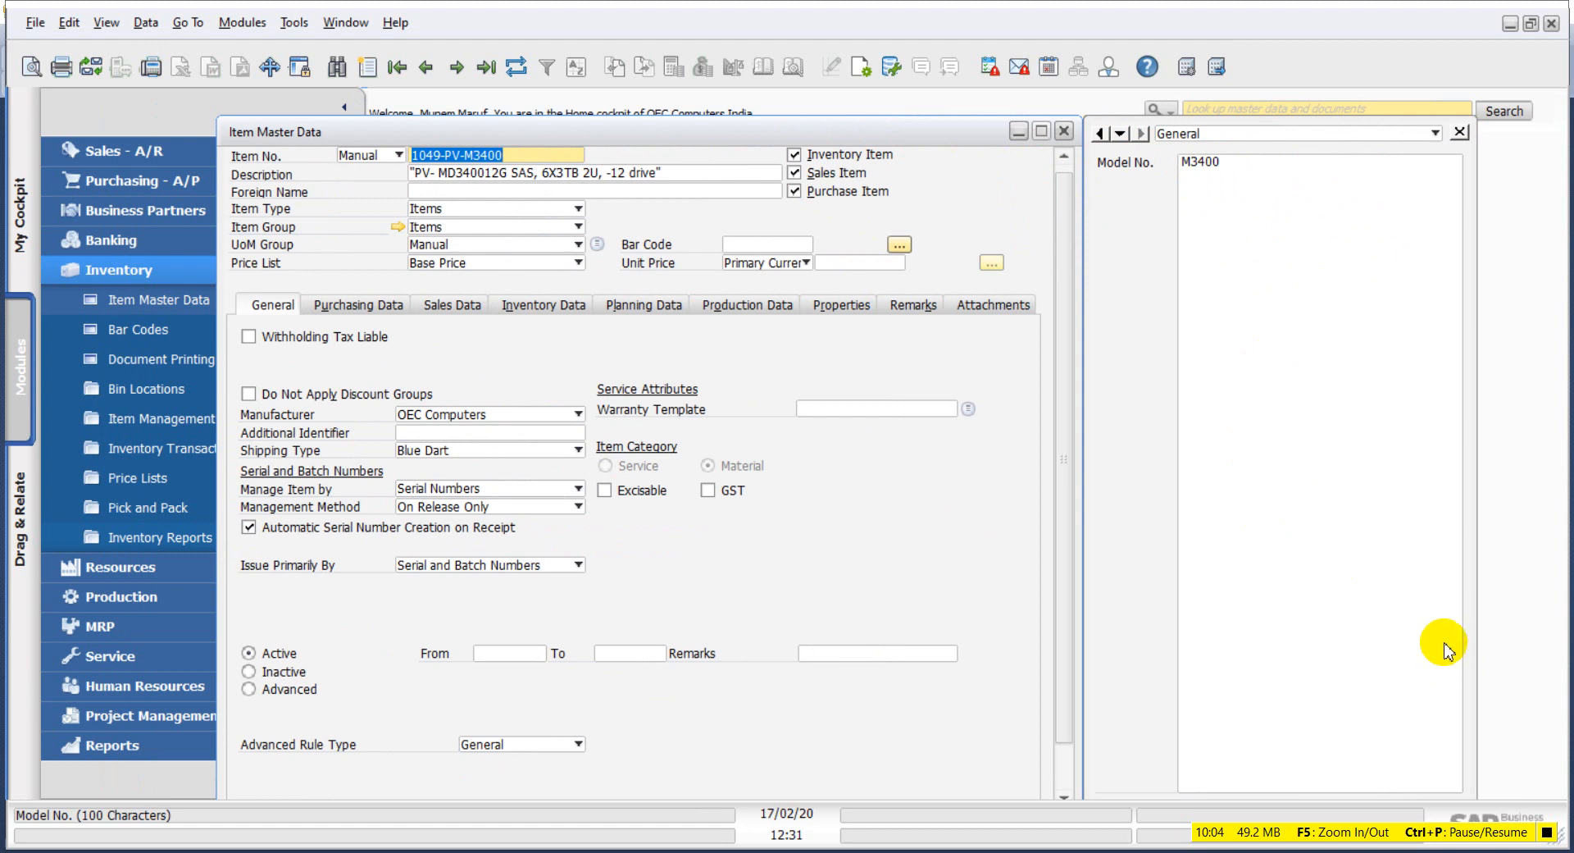
pyautogui.moveTo(551, 128); pyautogui.dragTo(596, 98)
# - Close the Item Master Data window and collapse the Inventory module
pyautogui.click(1106, 99)
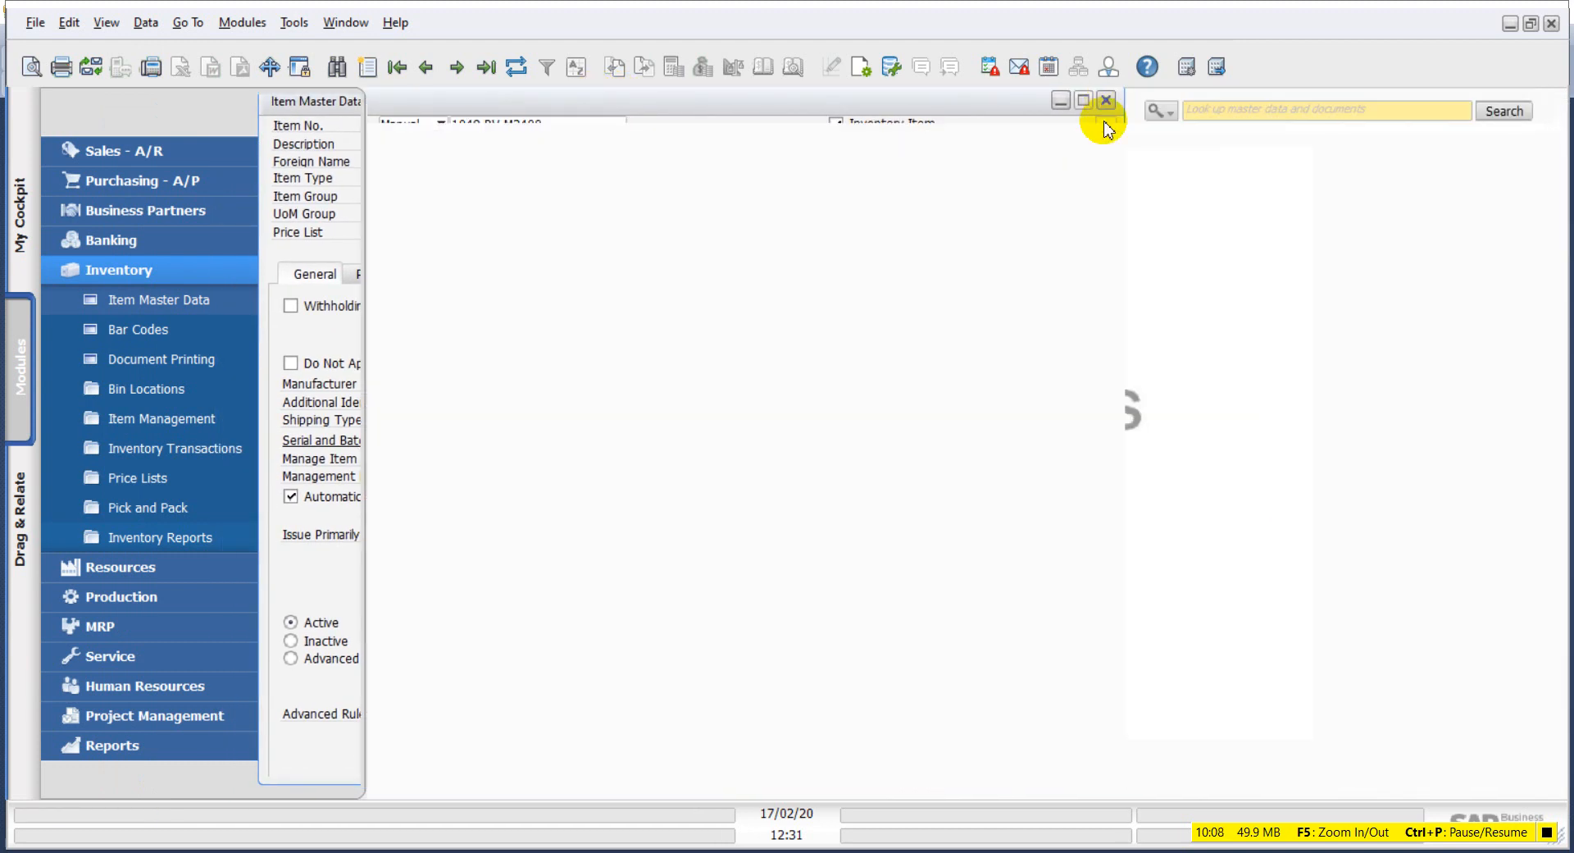
pyautogui.scroll(4, 230, 294)
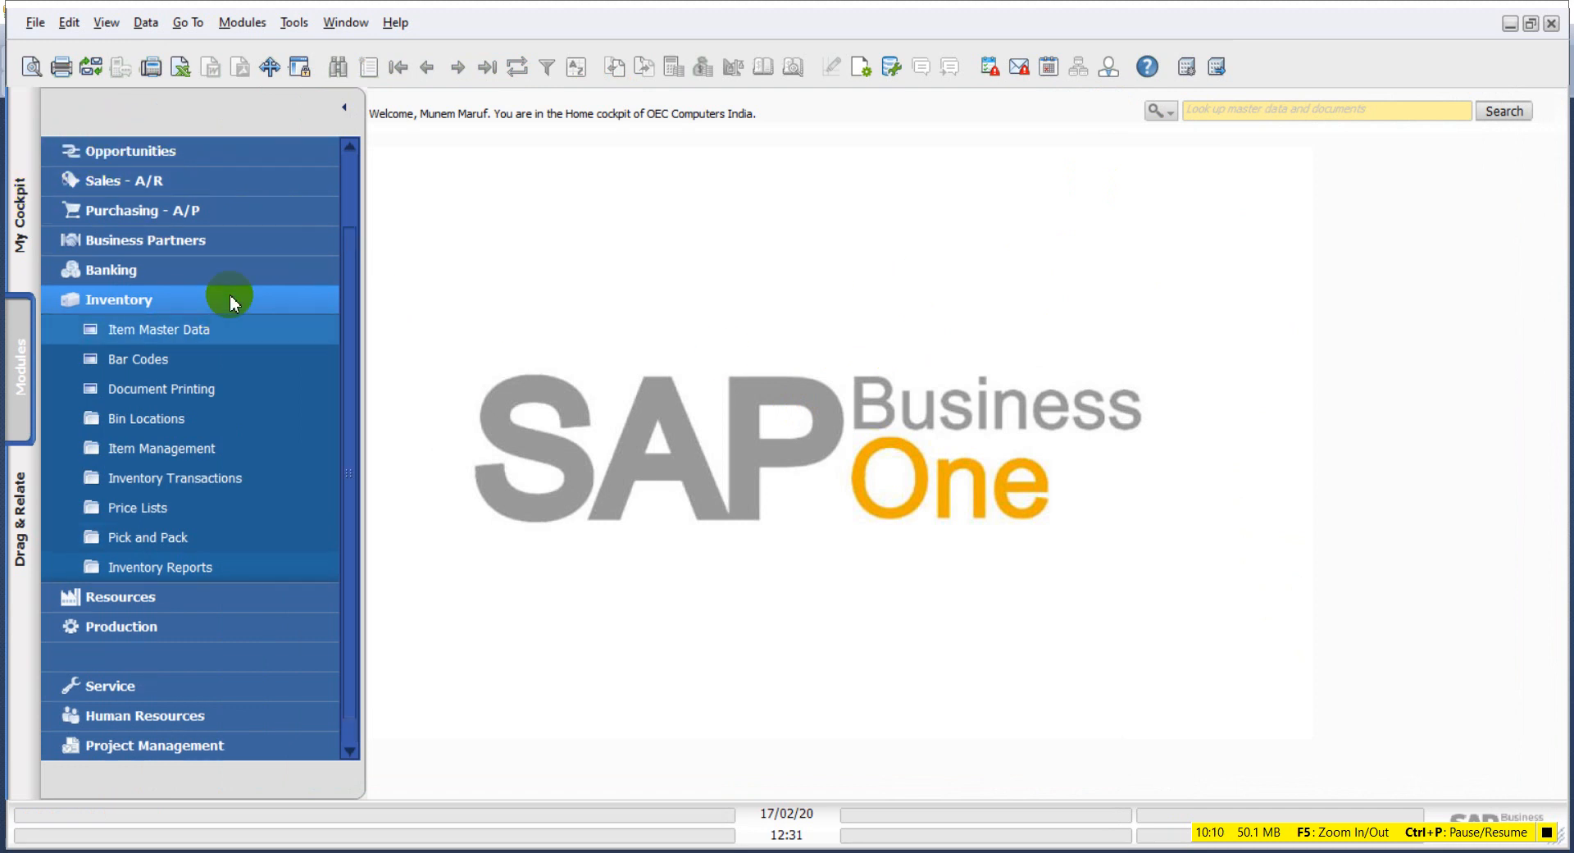
pyautogui.click(131, 390)
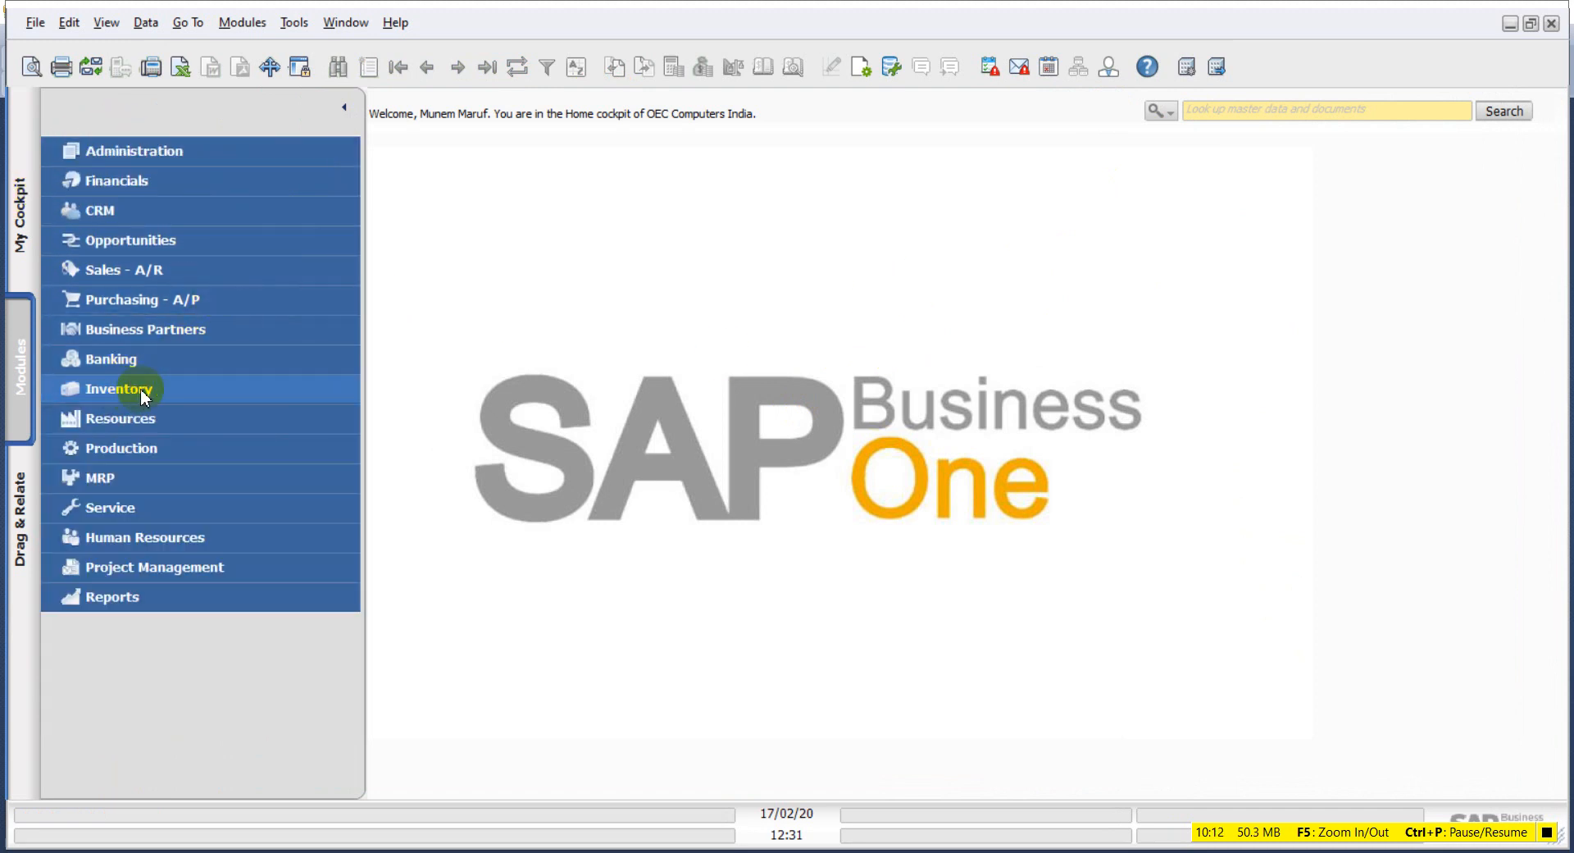